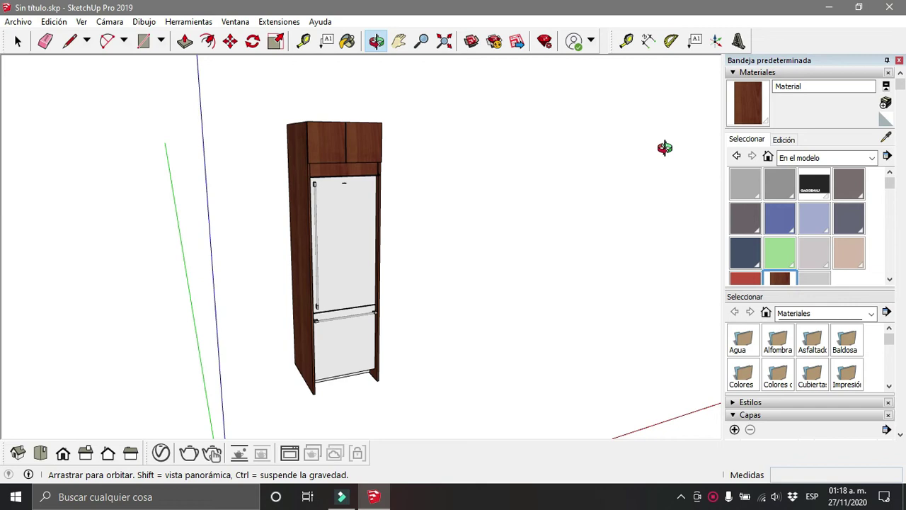
# - After orbiting around the finished cabinet, launch SketchUp from the Windows Start menu
pyautogui.moveTo(333, 241)
pyautogui.mouseDown()
pyautogui.moveTo(398, 247)
pyautogui.moveTo(344, 192)
pyautogui.mouseUp()
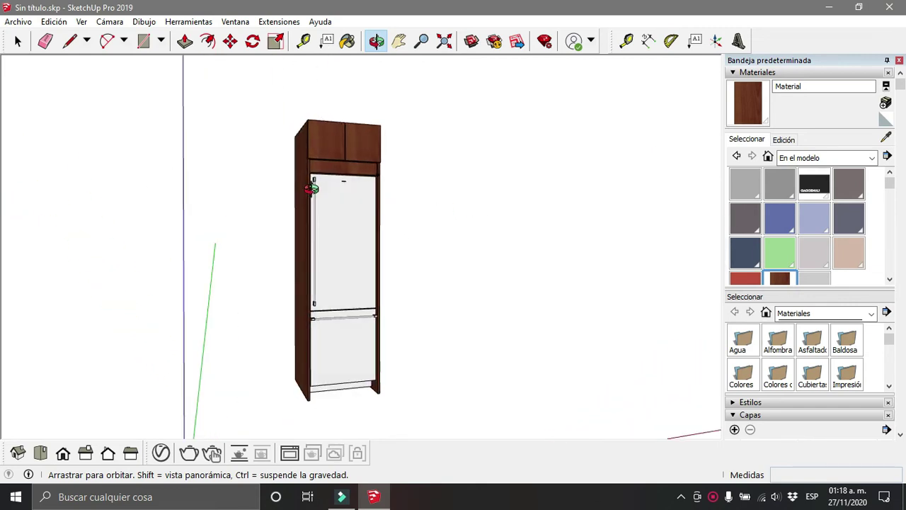
pyautogui.scroll(3, 352, 183)
pyautogui.moveTo(373, 219); pyautogui.dragTo(245, 233)
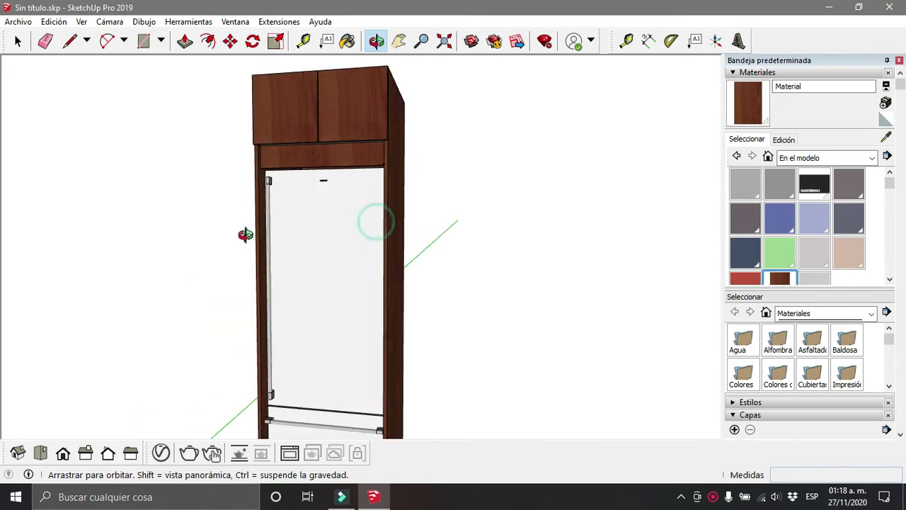
pyautogui.moveTo(423, 165); pyautogui.dragTo(294, 235)
pyautogui.moveTo(340, 117)
pyautogui.mouseDown()
pyautogui.moveTo(239, 178)
pyautogui.moveTo(396, 318)
pyautogui.moveTo(391, 377)
pyautogui.moveTo(342, 243)
pyautogui.mouseUp()
pyautogui.moveTo(404, 182)
pyautogui.mouseDown()
pyautogui.moveTo(418, 334)
pyautogui.moveTo(411, 216)
pyautogui.mouseUp()
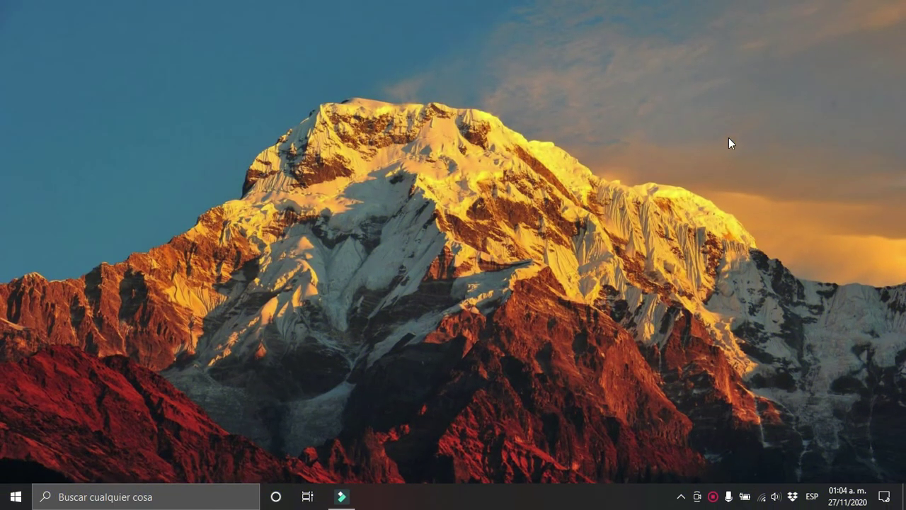
pyautogui.click(16, 497)
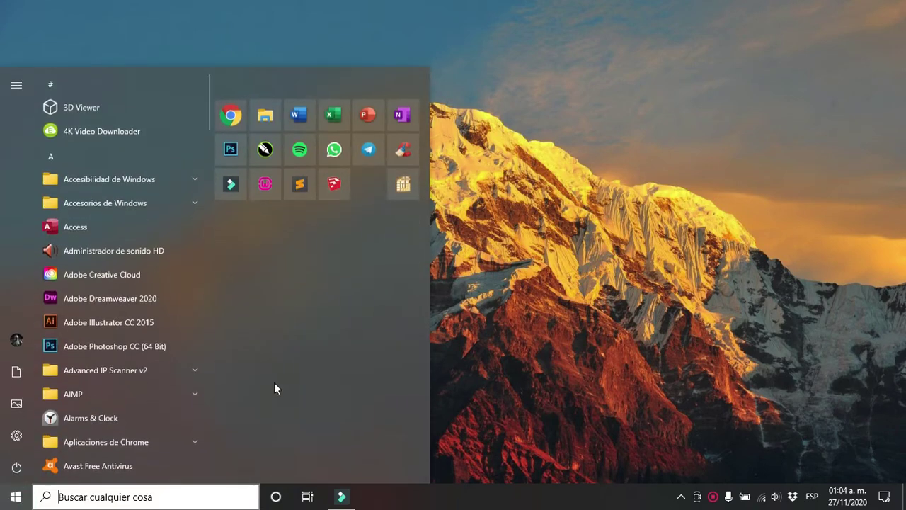
pyautogui.click(343, 187)
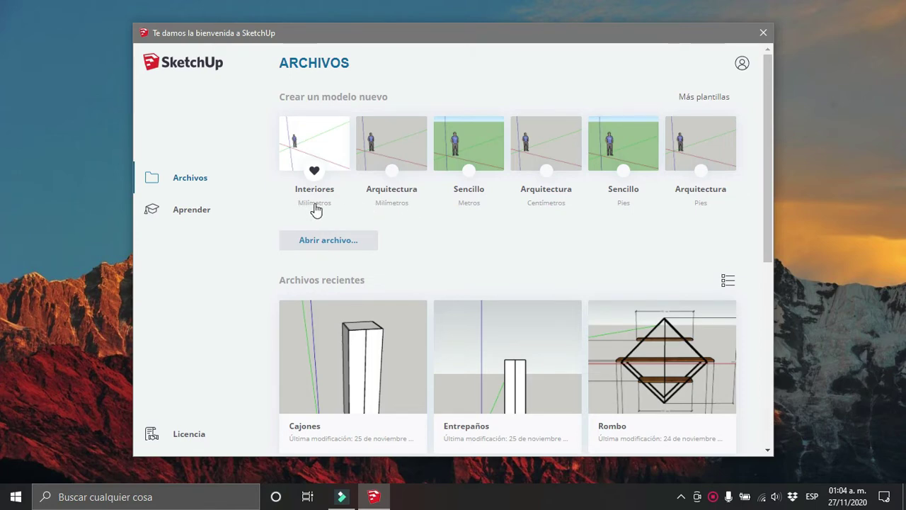
# - Create a new model from the Interiores – Milímetros template
pyautogui.click(315, 136)
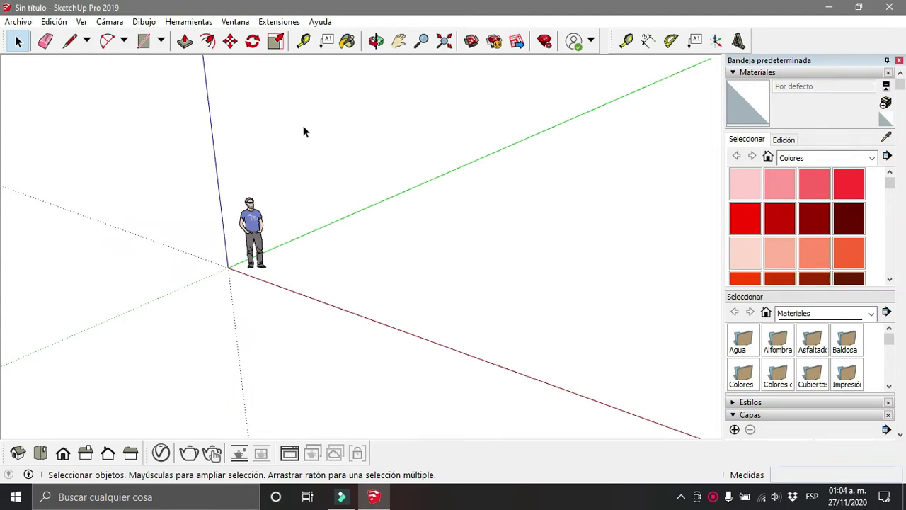
# - Delete the sample person figure and tilt the view toward the ground
pyautogui.click(250, 224)
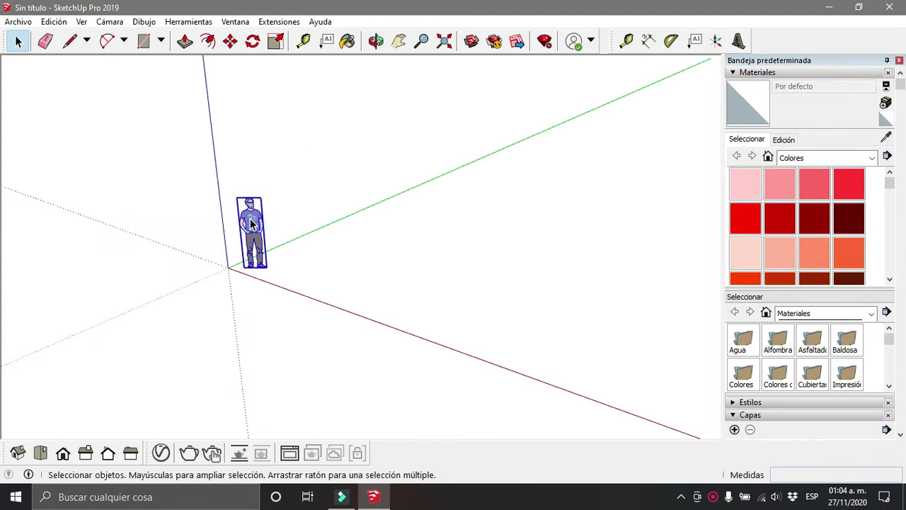
pyautogui.press('Delete')
pyautogui.click(375, 40)
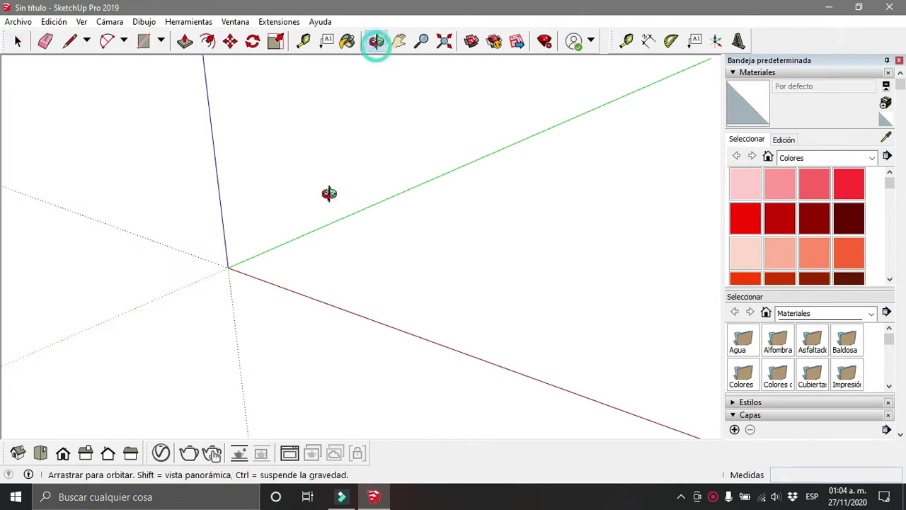
pyautogui.moveTo(330, 194); pyautogui.dragTo(326, 196)
pyautogui.moveTo(439, 194)
pyautogui.mouseDown()
pyautogui.moveTo(374, 201)
pyautogui.moveTo(376, 189)
pyautogui.moveTo(354, 156)
pyautogui.moveTo(374, 170)
pyautogui.mouseUp()
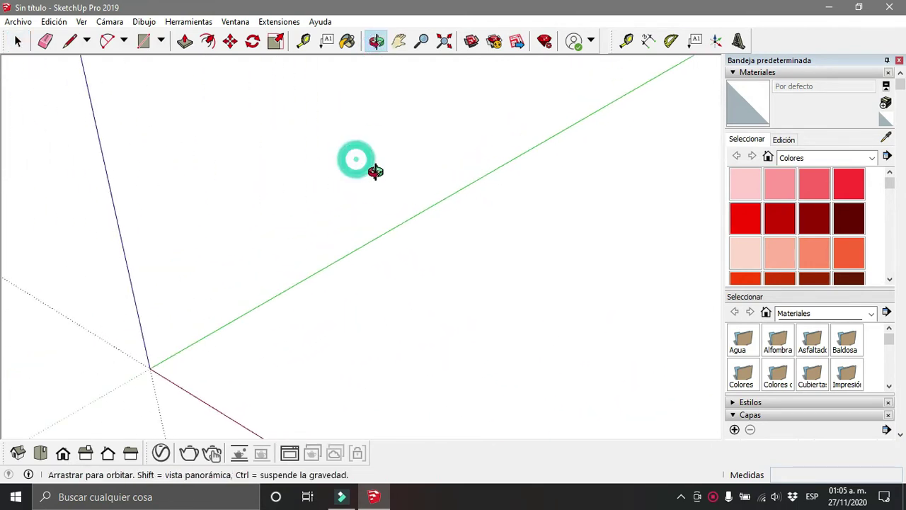
# - Draw a 16 by 600 mm rectangle on the ground
pyautogui.click(146, 41)
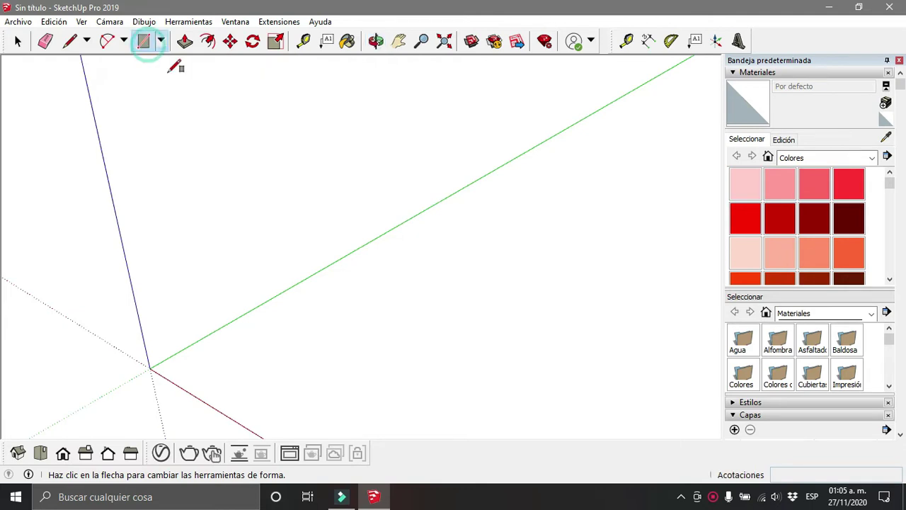
pyautogui.click(263, 341)
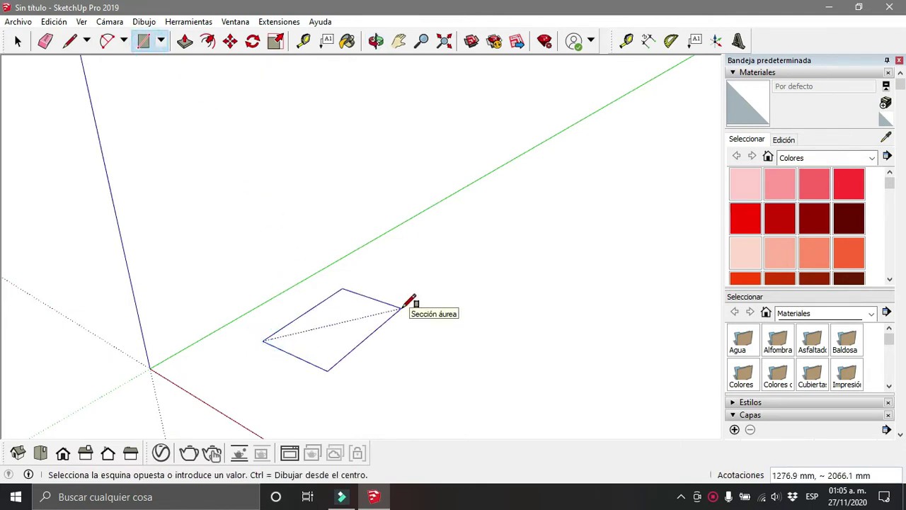
pyautogui.write('16,600')
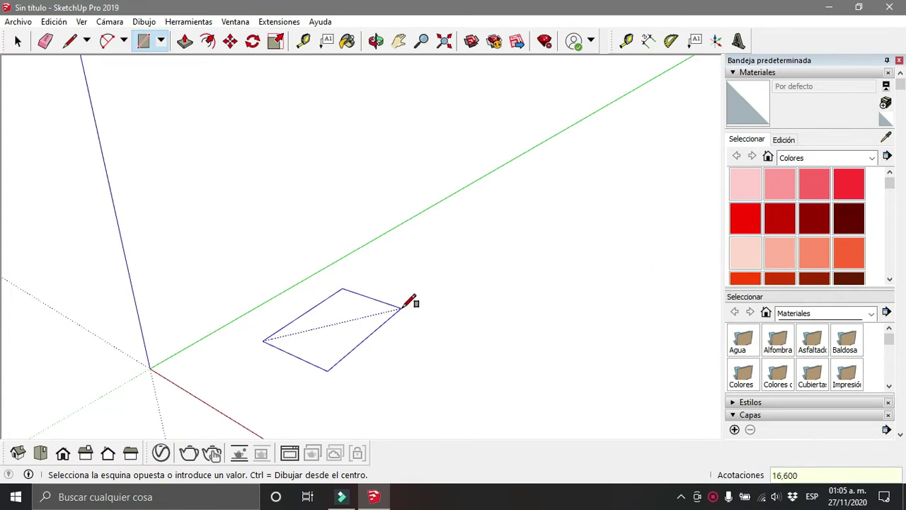
pyautogui.press('Return')
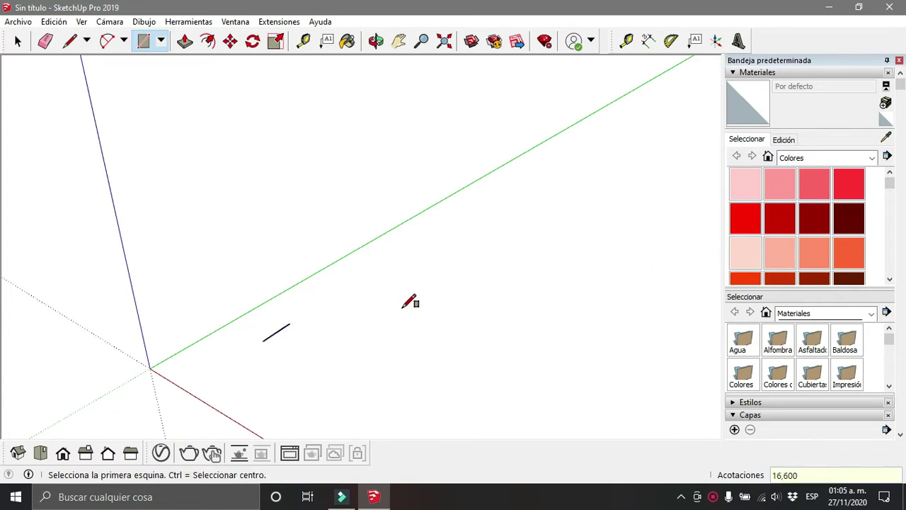
# - Push/Pull the rectangle up 2200 mm into a tall panel
pyautogui.click(185, 41)
pyautogui.scroll(2, 287, 320)
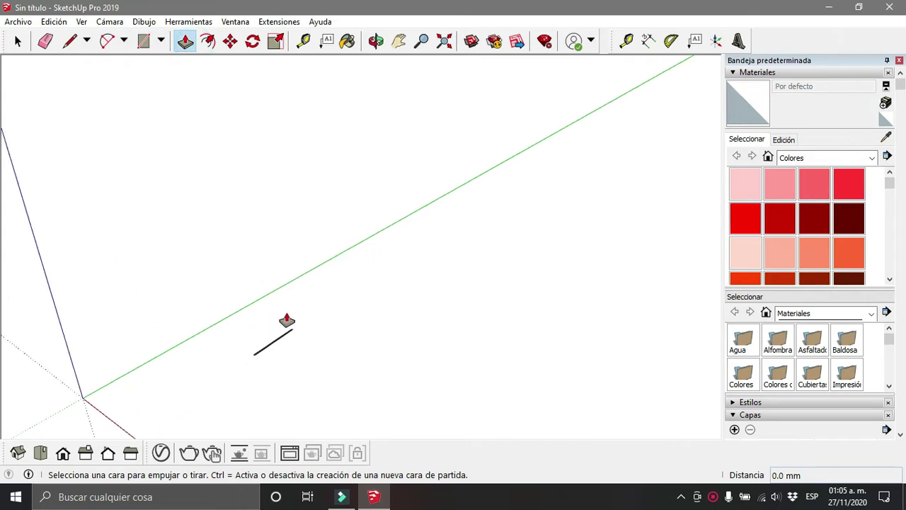
pyautogui.scroll(2, 287, 321)
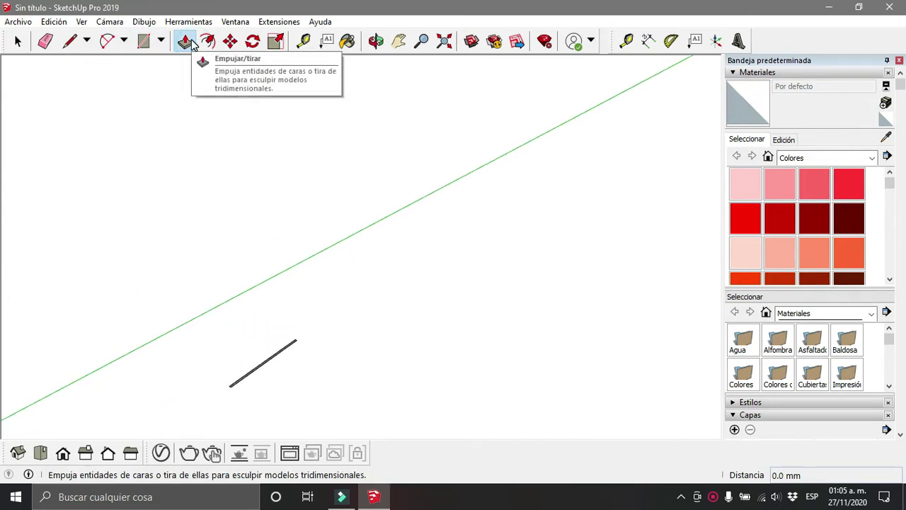
pyautogui.scroll(2, 273, 384)
pyautogui.scroll(2, 245, 335)
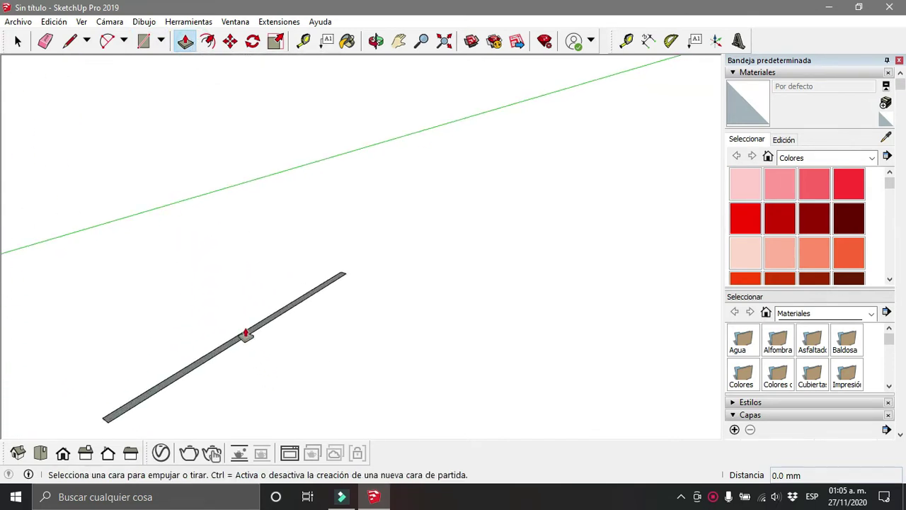
pyautogui.moveTo(245, 336); pyautogui.dragTo(248, 308)
pyautogui.write('2200')
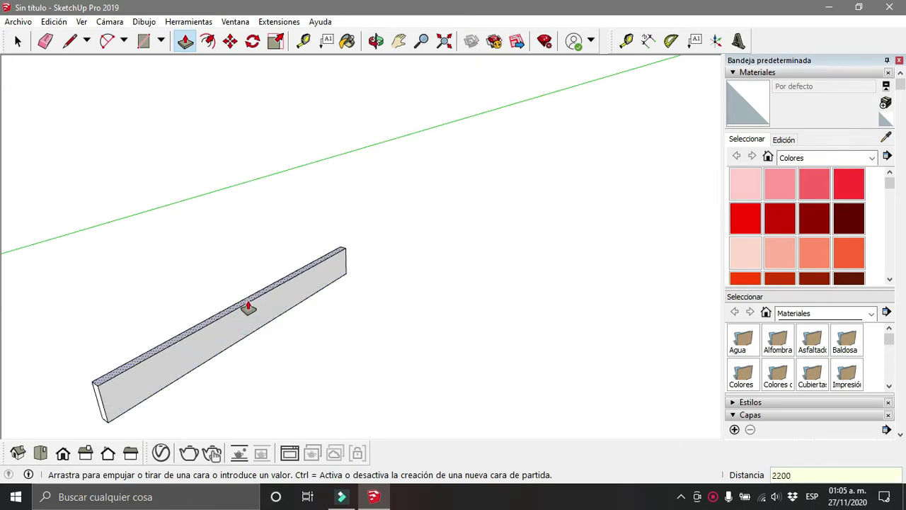
pyautogui.press('Return')
pyautogui.scroll(-2, 249, 148)
pyautogui.scroll(-2, 239, 247)
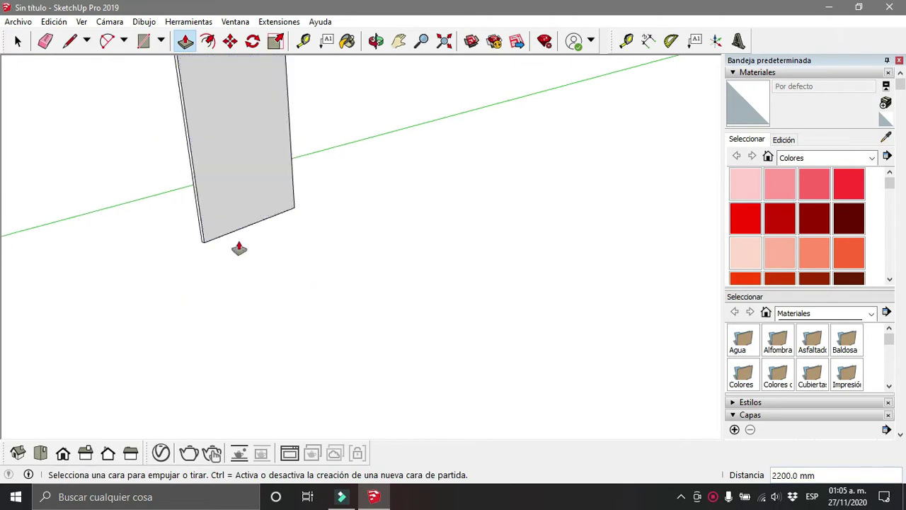
# - Select the whole tall panel and make it a component named Lateral
pyautogui.click(377, 40)
pyautogui.moveTo(285, 78)
pyautogui.mouseDown()
pyautogui.moveTo(293, 119)
pyautogui.moveTo(340, 84)
pyautogui.mouseUp()
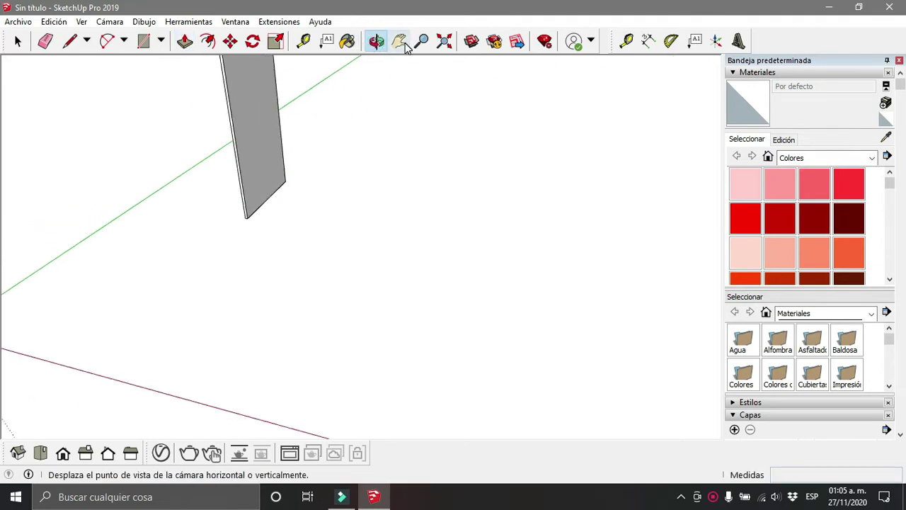
pyautogui.click(400, 40)
pyautogui.moveTo(324, 95); pyautogui.dragTo(314, 269, button='middle')
pyautogui.scroll(-2, 299, 263)
pyautogui.moveTo(262, 184); pyautogui.dragTo(347, 76, button='middle')
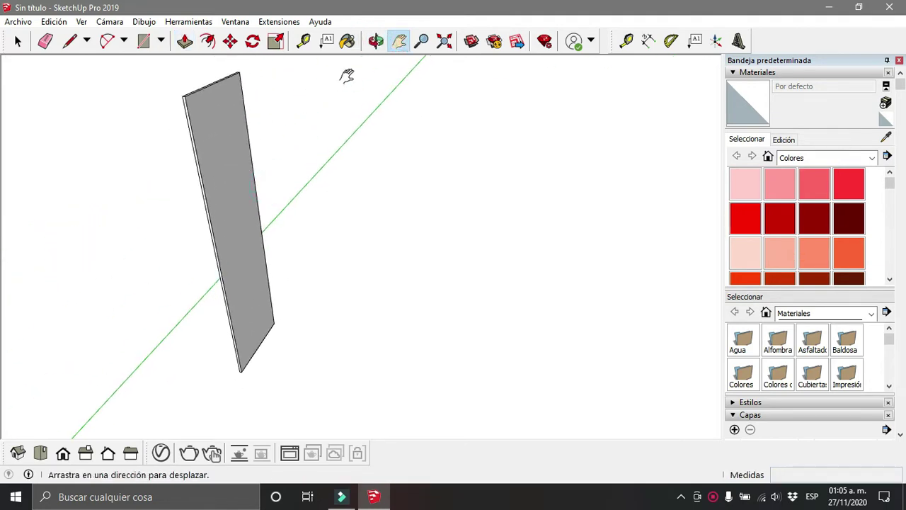
pyautogui.click(376, 40)
pyautogui.moveTo(419, 156)
pyautogui.mouseDown()
pyautogui.moveTo(333, 162)
pyautogui.moveTo(376, 151)
pyautogui.mouseUp()
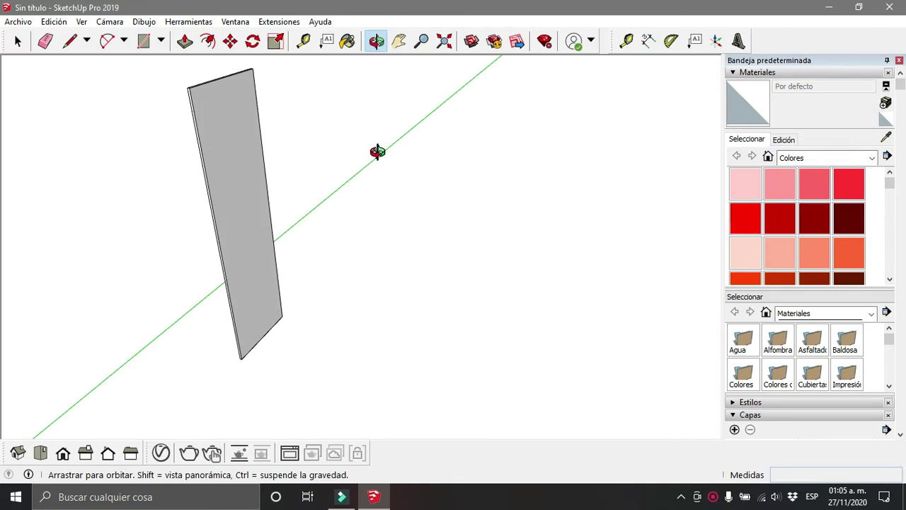
pyautogui.press('space')
pyautogui.moveTo(132, 62); pyautogui.dragTo(459, 420)
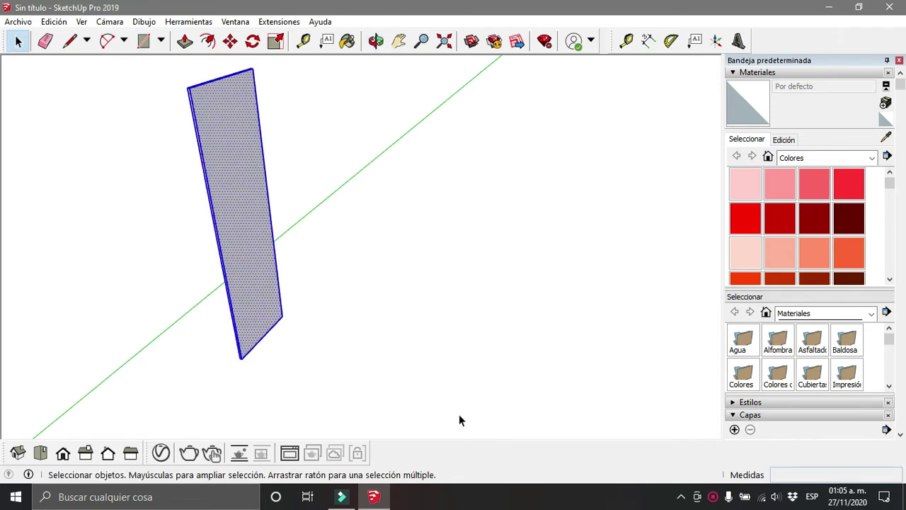
pyautogui.press('g')
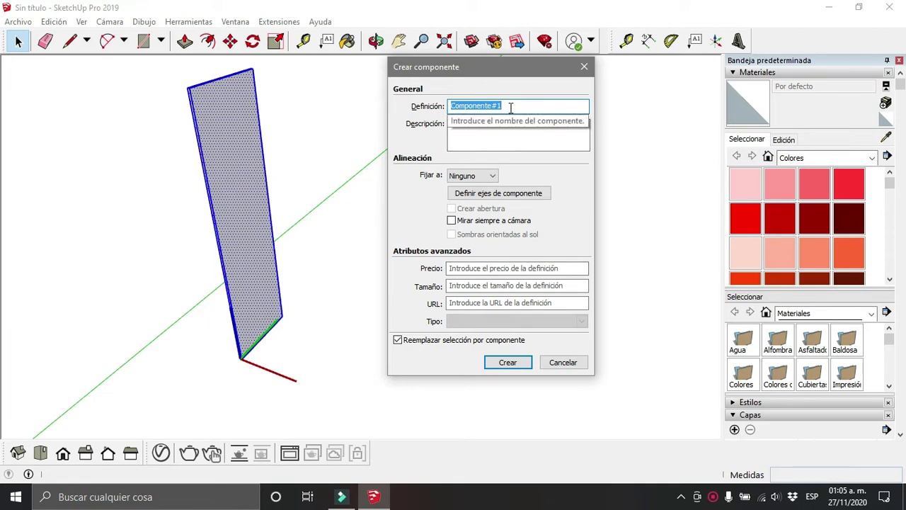
pyautogui.write('Lateral')
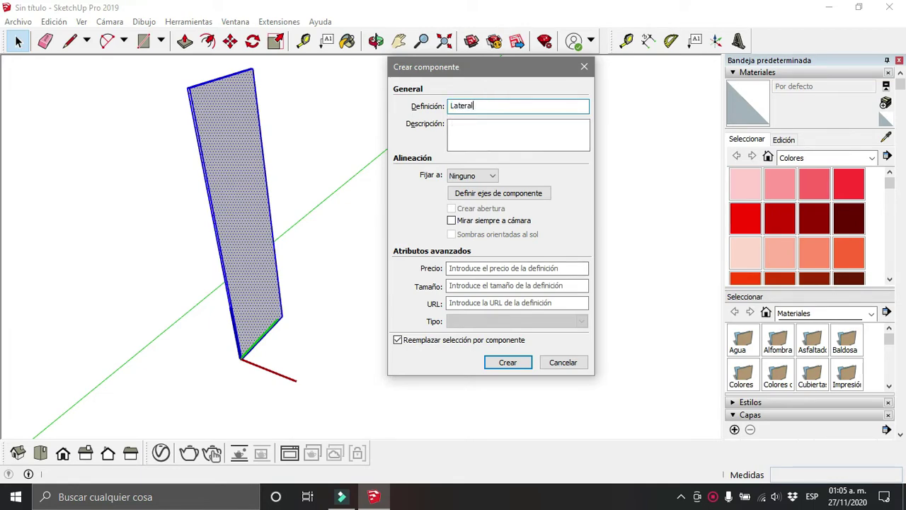
pyautogui.press('Return')
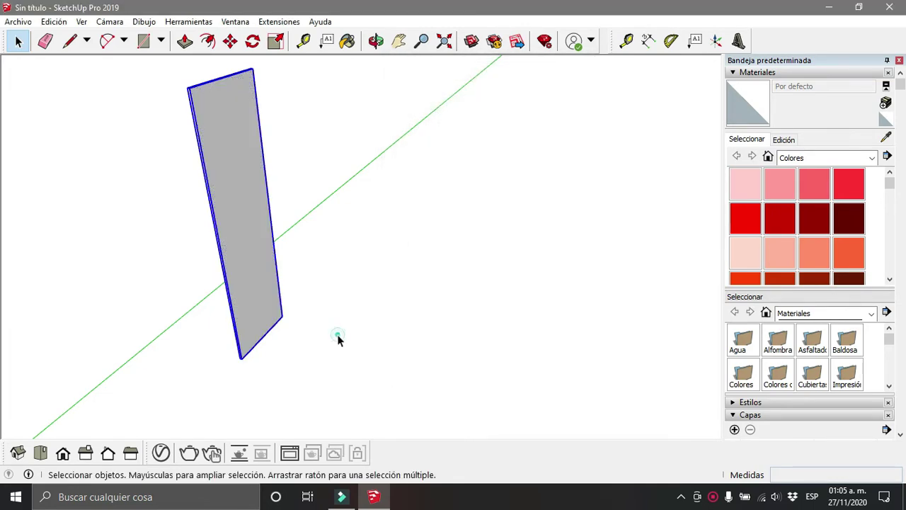
# - Draw a 568 by 600 mm rectangle on the ground beside the Lateral panel
pyautogui.click(337, 340)
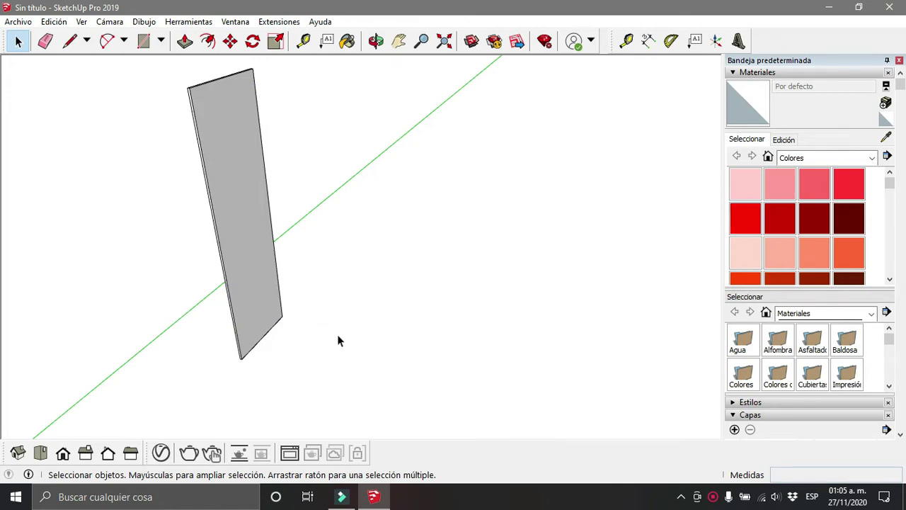
pyautogui.click(144, 43)
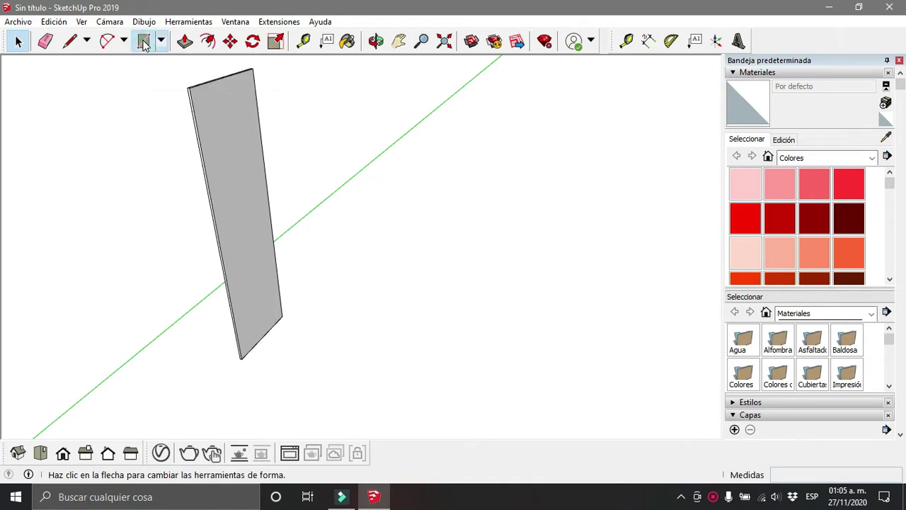
pyautogui.click(330, 355)
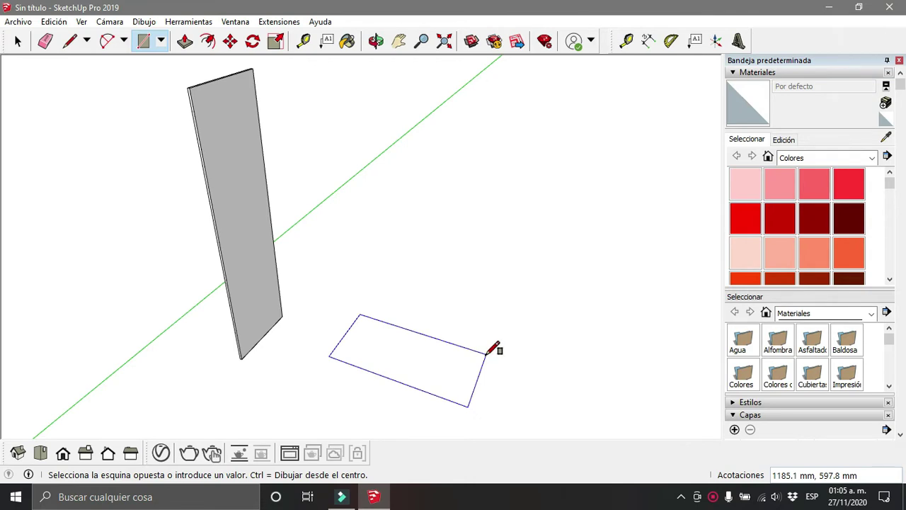
pyautogui.write('568,600')
pyautogui.press('Return')
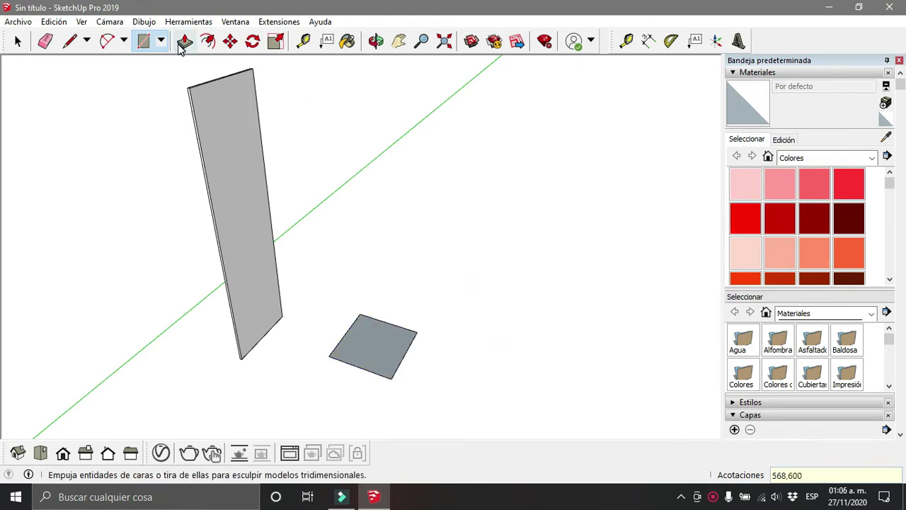
pyautogui.click(181, 44)
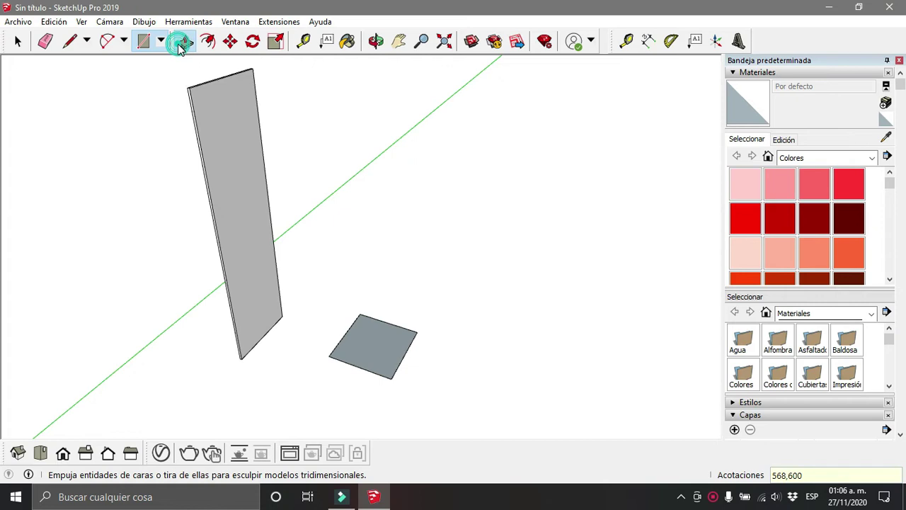
pyautogui.click(374, 338)
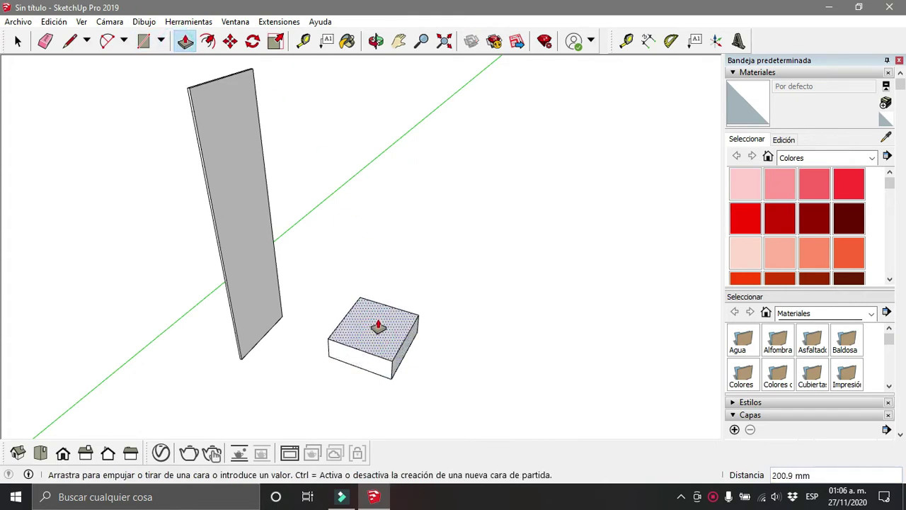
pyautogui.press('Escape')
# - Select the square slab and convert it into a component via Crear componente
pyautogui.press('space')
pyautogui.press('o')
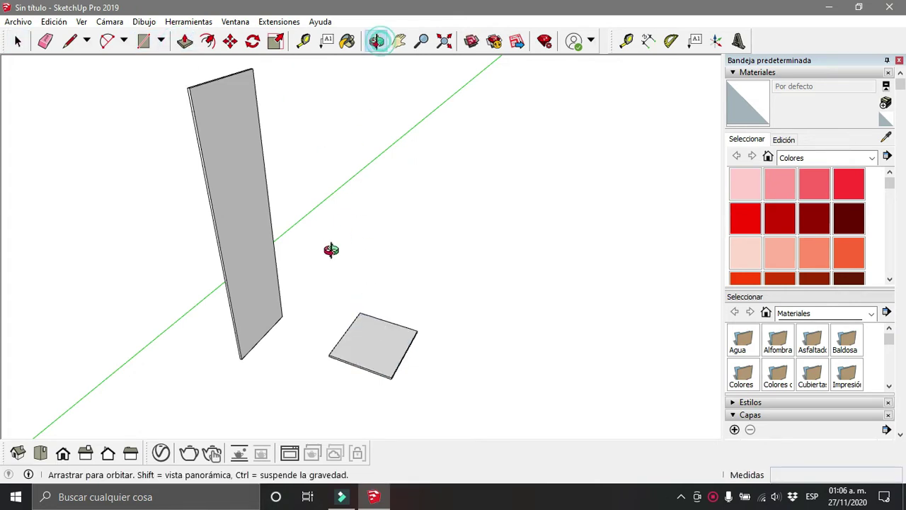
pyautogui.moveTo(331, 249); pyautogui.dragTo(467, 248)
pyautogui.click(18, 40)
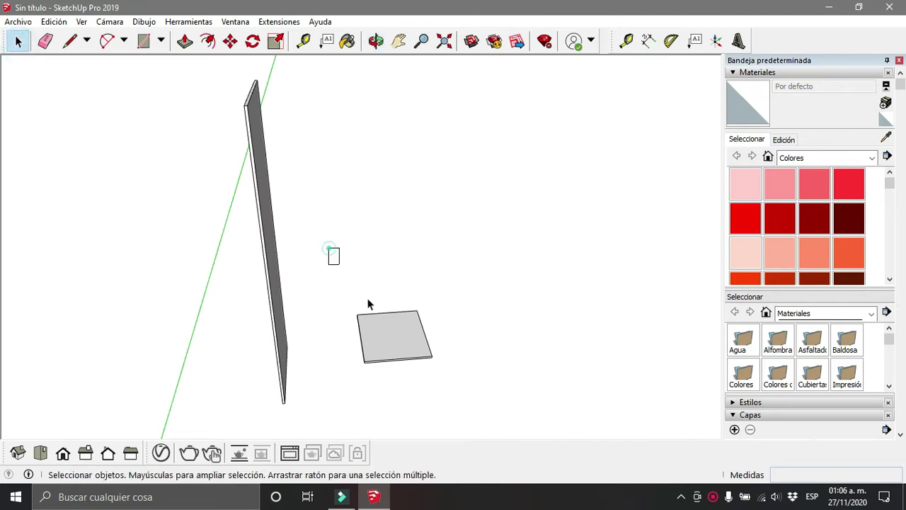
pyautogui.moveTo(312, 231); pyautogui.dragTo(486, 409)
pyautogui.press('g')
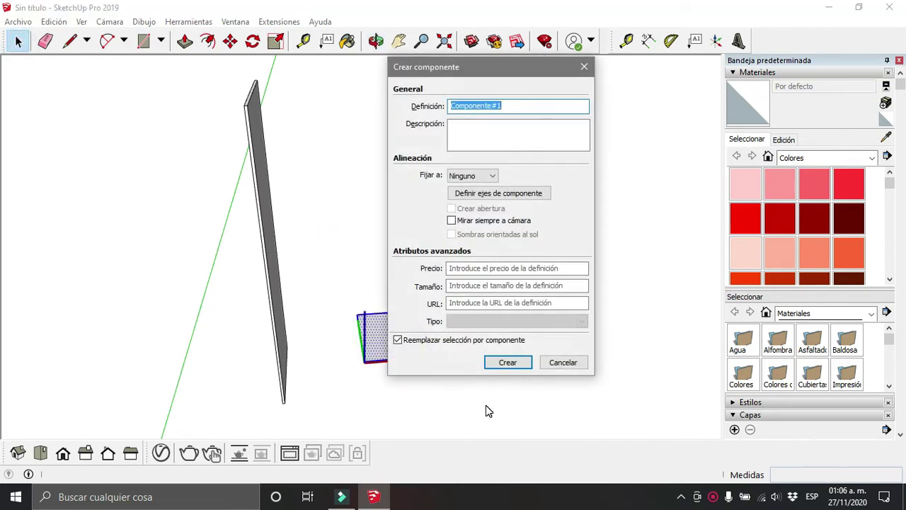
pyautogui.write('Techo')
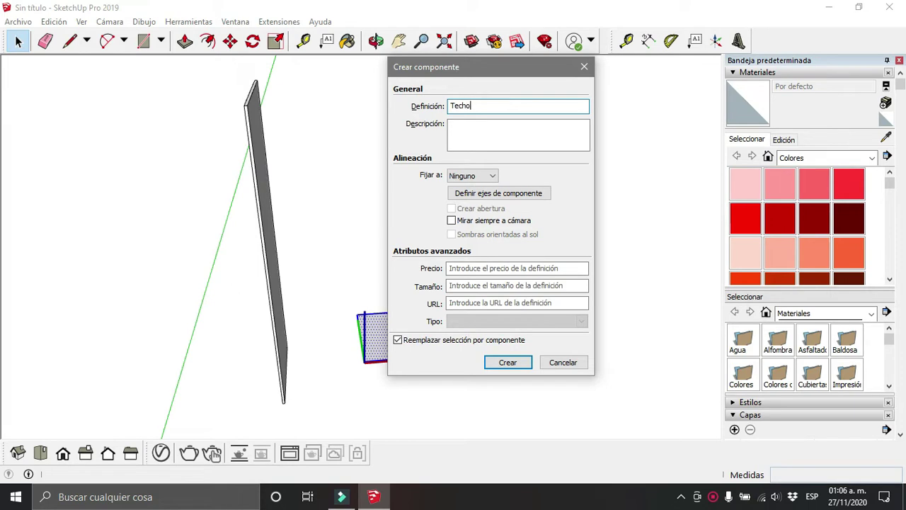
pyautogui.press('Return')
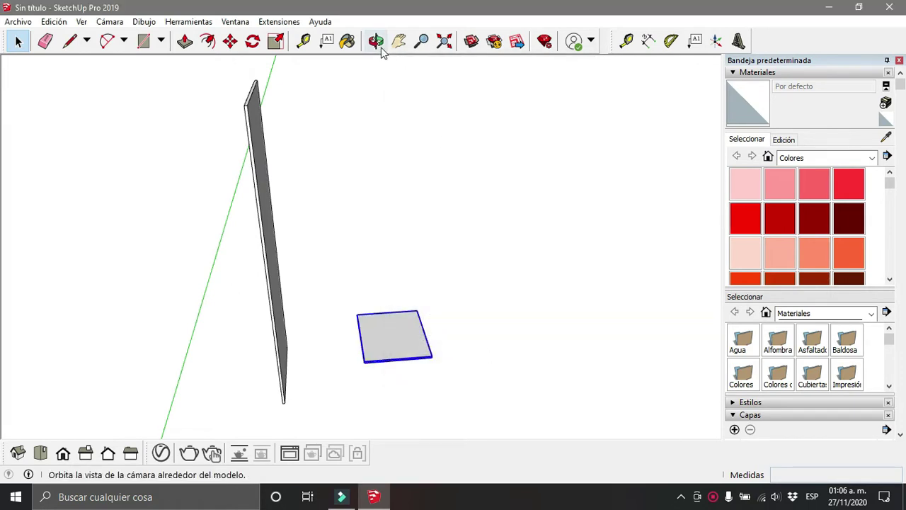
pyautogui.click(376, 40)
pyautogui.moveTo(454, 234)
pyautogui.mouseDown()
pyautogui.moveTo(379, 204)
pyautogui.moveTo(368, 236)
pyautogui.mouseUp()
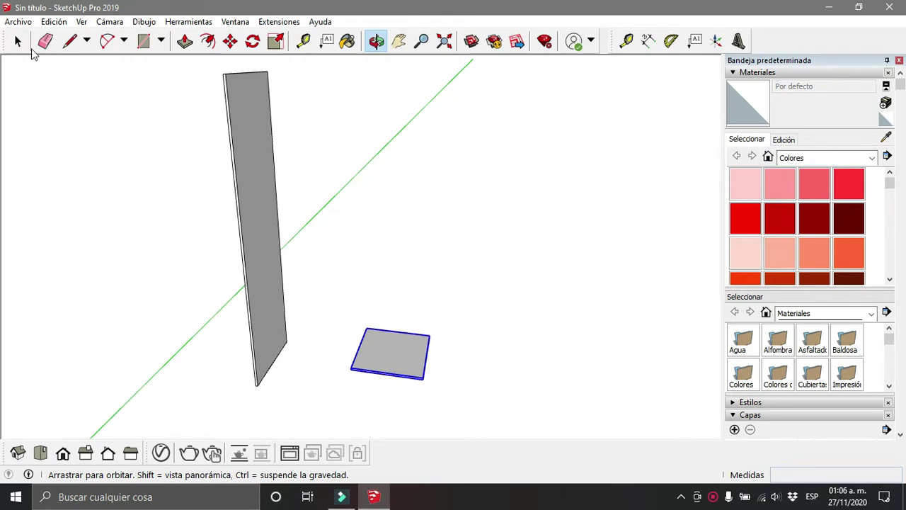
pyautogui.click(18, 41)
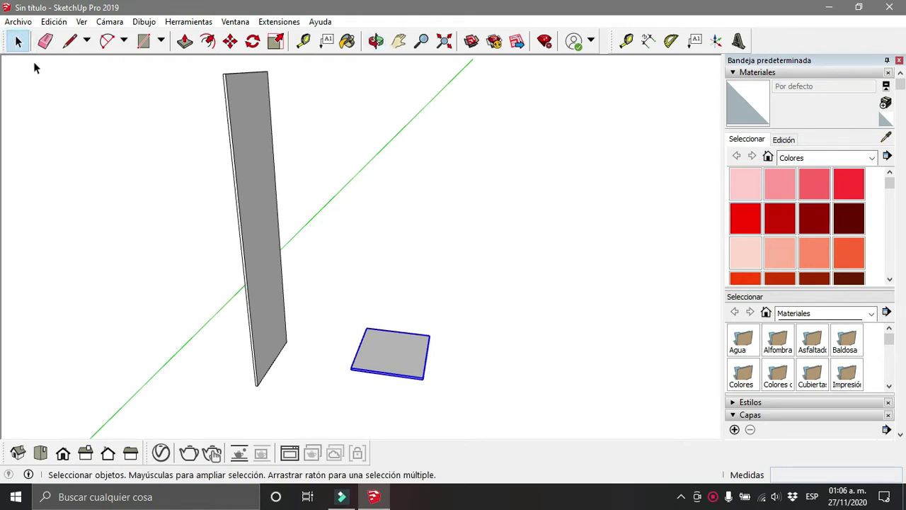
# - Move the square panel so its corner snaps onto the upright panel's top
pyautogui.click(403, 356)
pyautogui.click(415, 308)
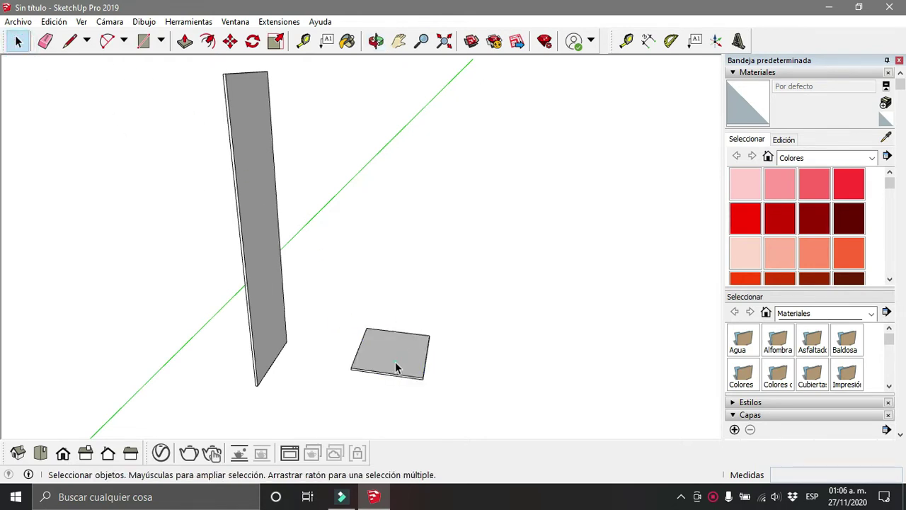
pyautogui.click(395, 366)
pyautogui.click(230, 41)
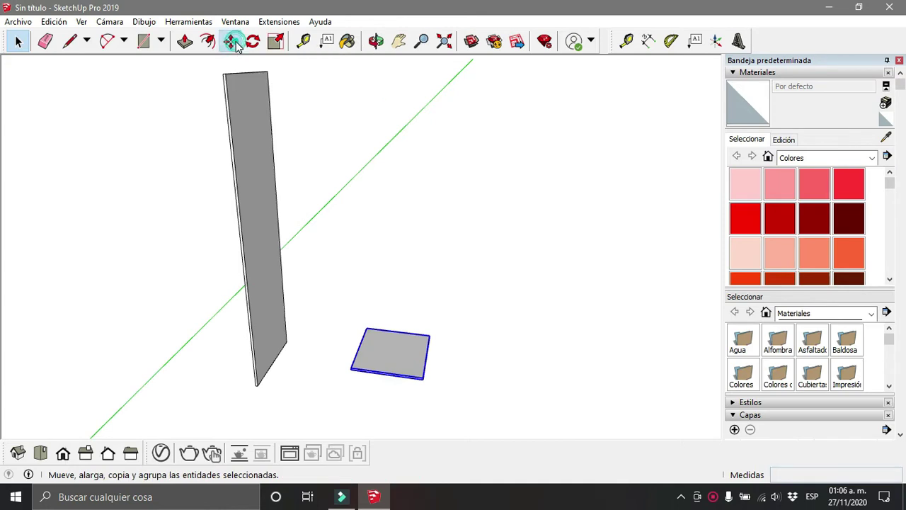
pyautogui.click(351, 367)
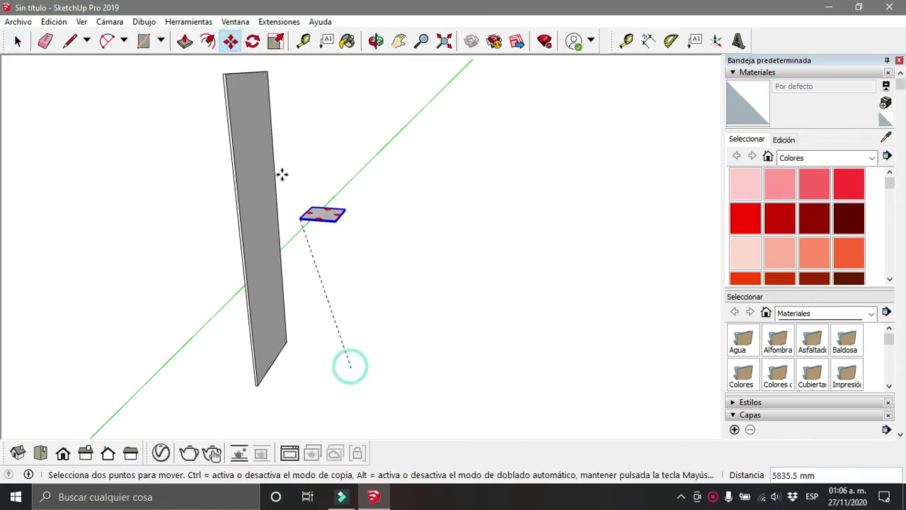
pyautogui.click(227, 76)
pyautogui.scroll(4, 248, 106)
pyautogui.scroll(4, 251, 105)
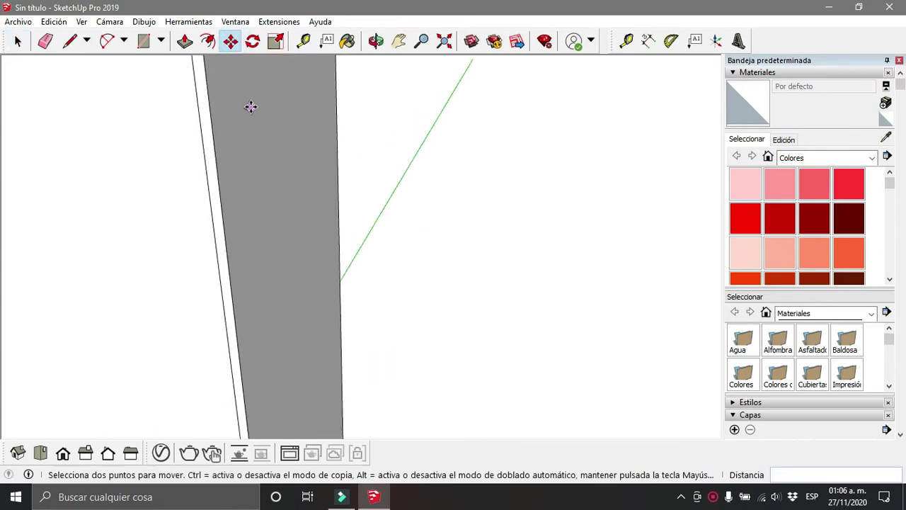
# - Inspect the top-to-side joint, then select the upright side panel
pyautogui.click(401, 41)
pyautogui.scroll(-5, 366, 250)
pyautogui.moveTo(366, 250); pyautogui.dragTo(324, 223)
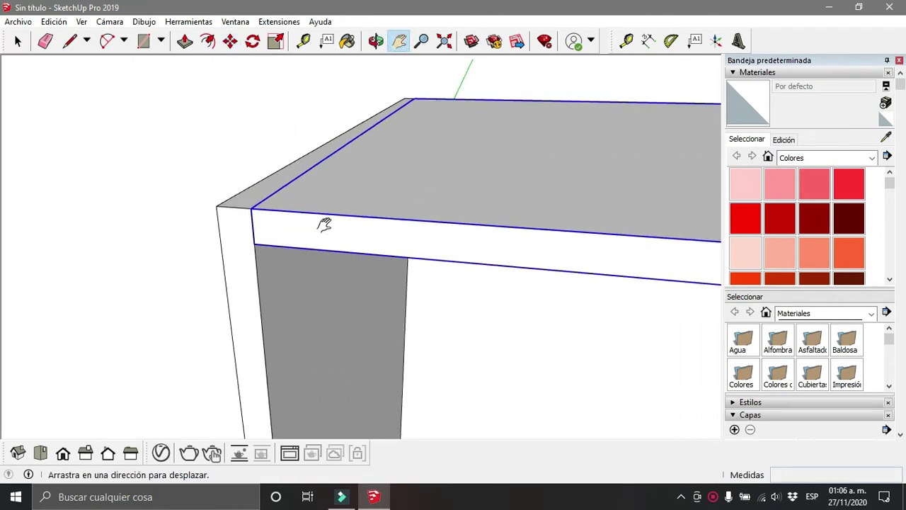
pyautogui.click(376, 40)
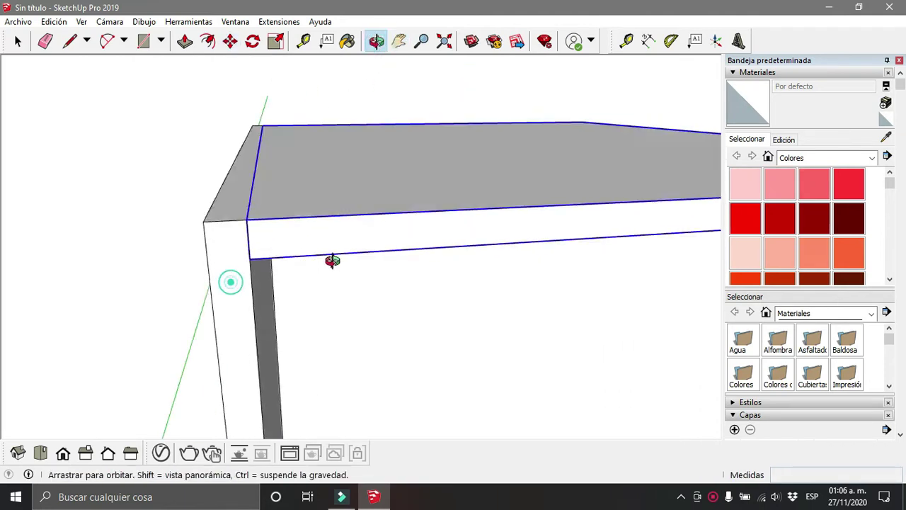
pyautogui.moveTo(333, 259)
pyautogui.mouseDown()
pyautogui.moveTo(344, 196)
pyautogui.moveTo(241, 269)
pyautogui.mouseUp()
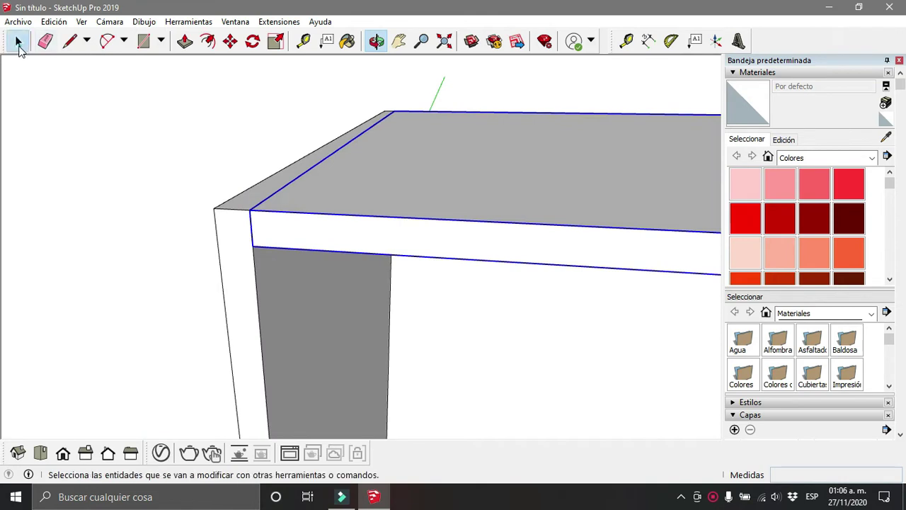
pyautogui.click(17, 41)
pyautogui.moveTo(106, 142); pyautogui.dragTo(418, 325, button='middle')
pyautogui.click(418, 324)
pyautogui.click(323, 295)
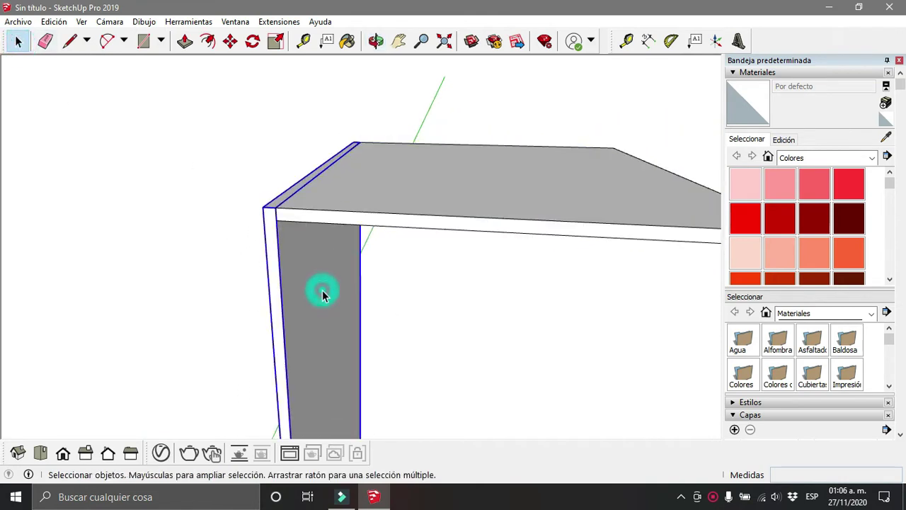
pyautogui.click(400, 41)
pyautogui.moveTo(505, 243); pyautogui.dragTo(372, 237)
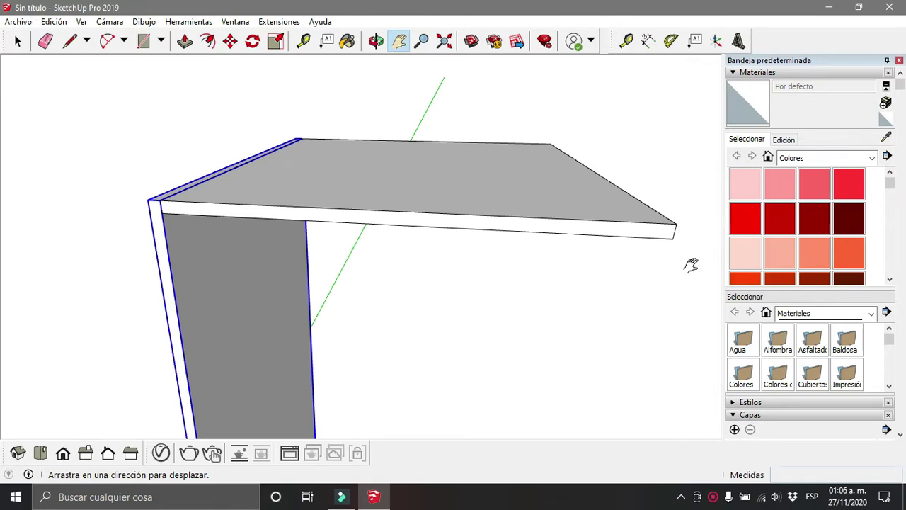
pyautogui.moveTo(668, 259); pyautogui.dragTo(552, 285, button='middle')
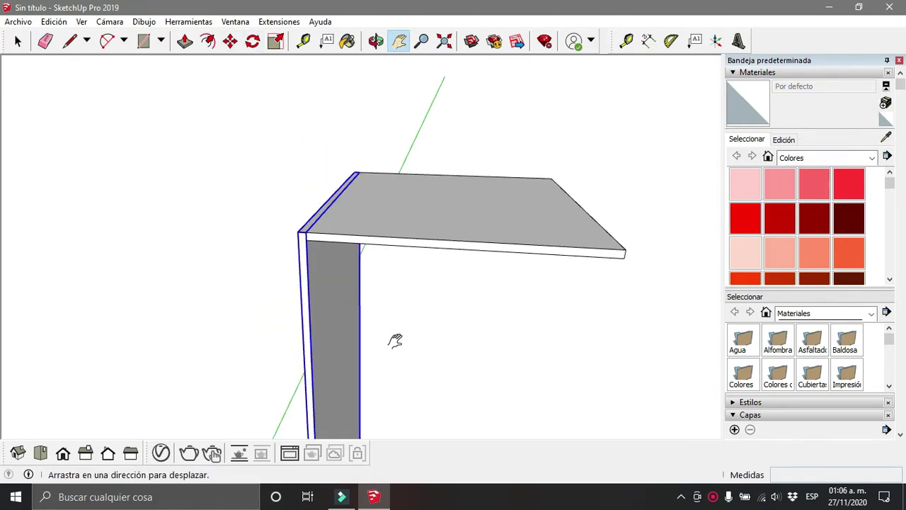
pyautogui.click(18, 41)
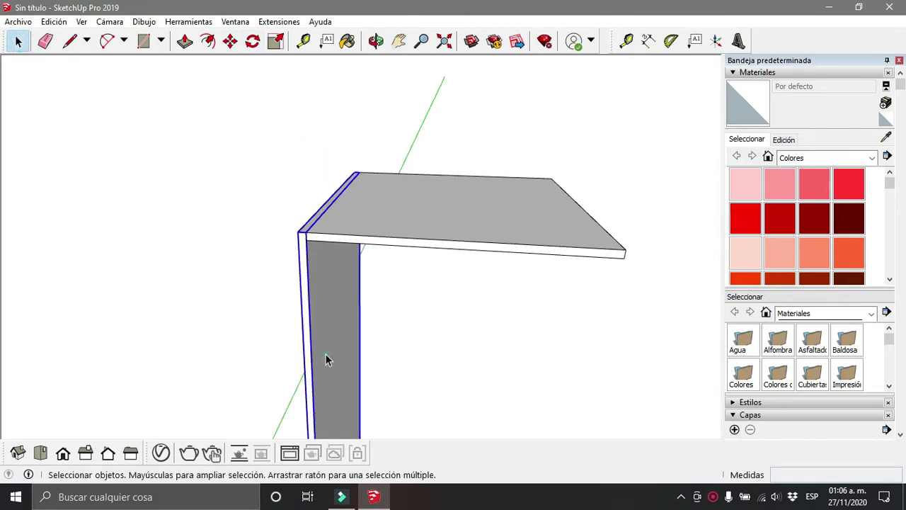
# - Copy the side panel to the top's right end, 584 mm away, and view the frame
pyautogui.click(231, 41)
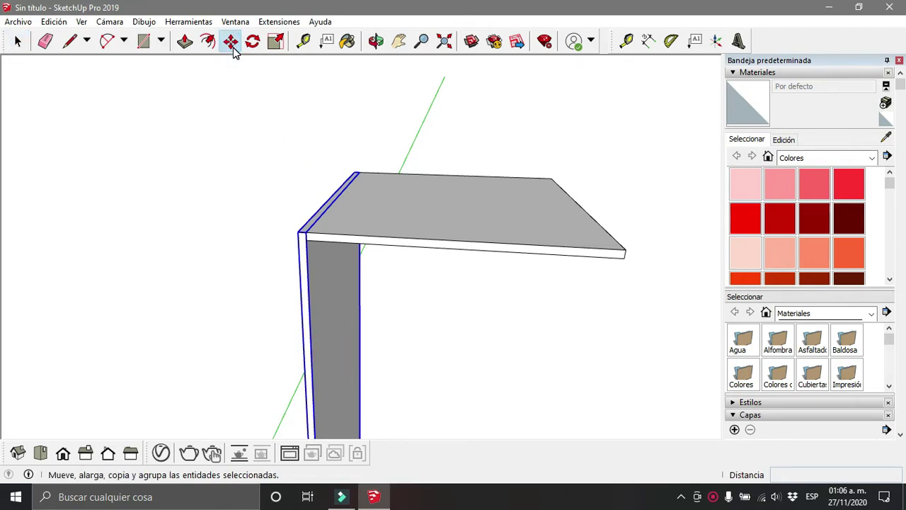
pyautogui.press('ctrl')
pyautogui.click(298, 232)
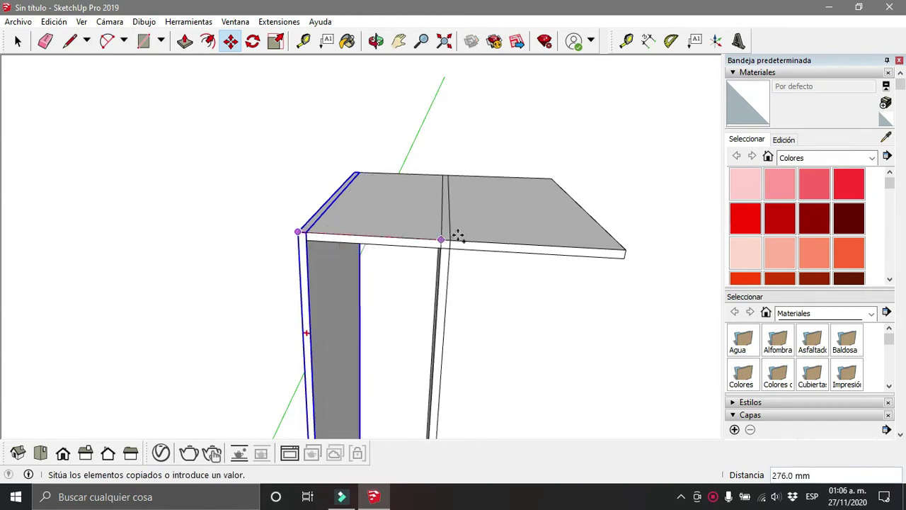
pyautogui.click(624, 250)
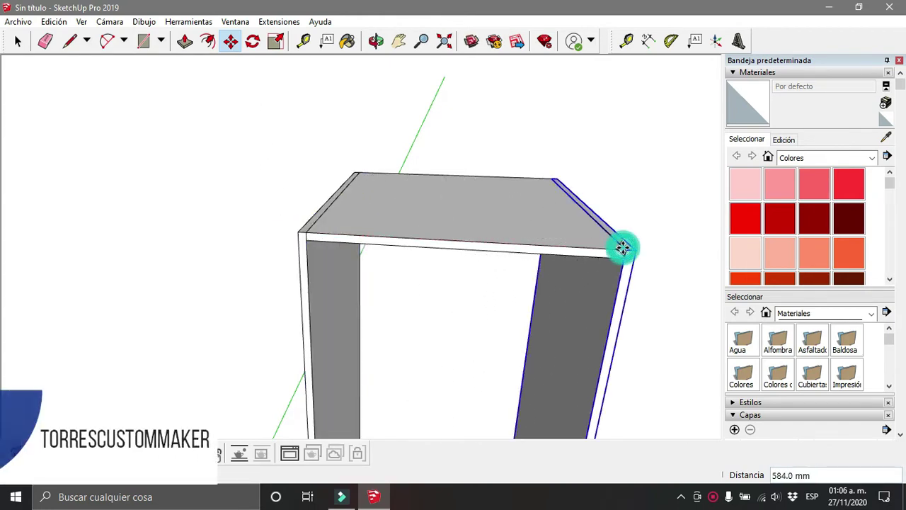
pyautogui.press('space')
pyautogui.click(399, 41)
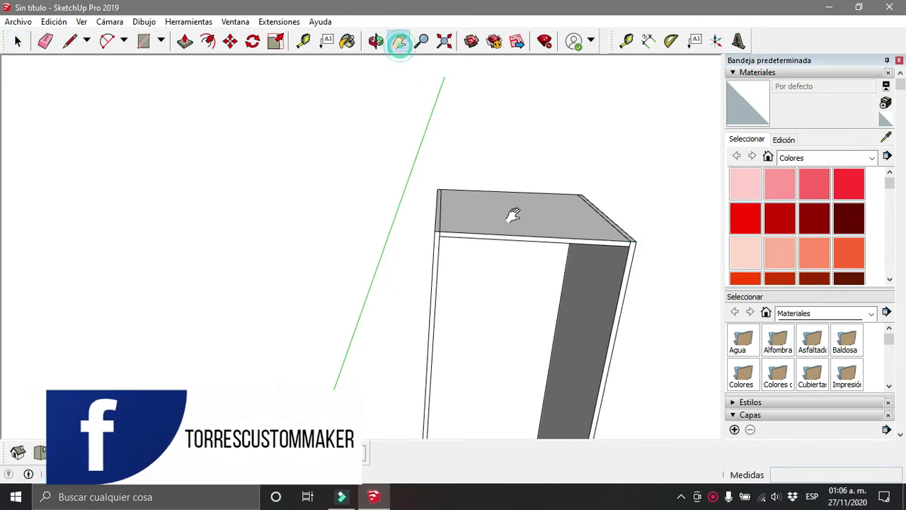
pyautogui.moveTo(516, 213); pyautogui.dragTo(411, 148)
pyautogui.scroll(-2, 450, 165)
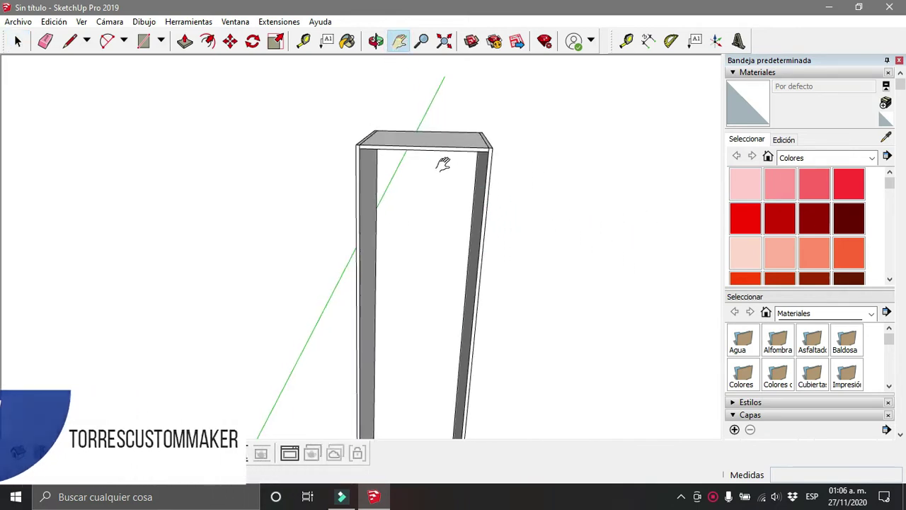
pyautogui.scroll(-2, 486, 273)
pyautogui.scroll(3, 481, 284)
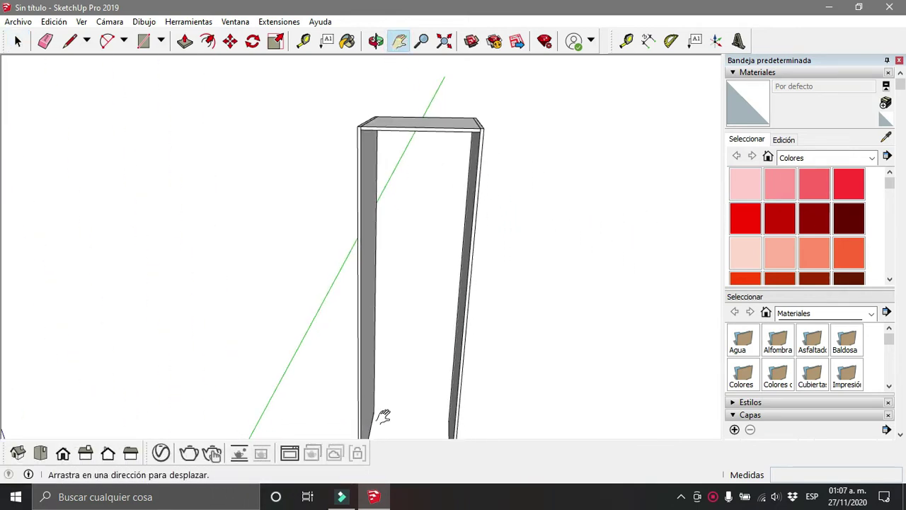
pyautogui.moveTo(380, 415); pyautogui.dragTo(410, 165, button='middle')
pyautogui.click(375, 43)
pyautogui.moveTo(574, 205)
pyautogui.mouseDown()
pyautogui.moveTo(474, 225)
pyautogui.moveTo(281, 162)
pyautogui.mouseUp()
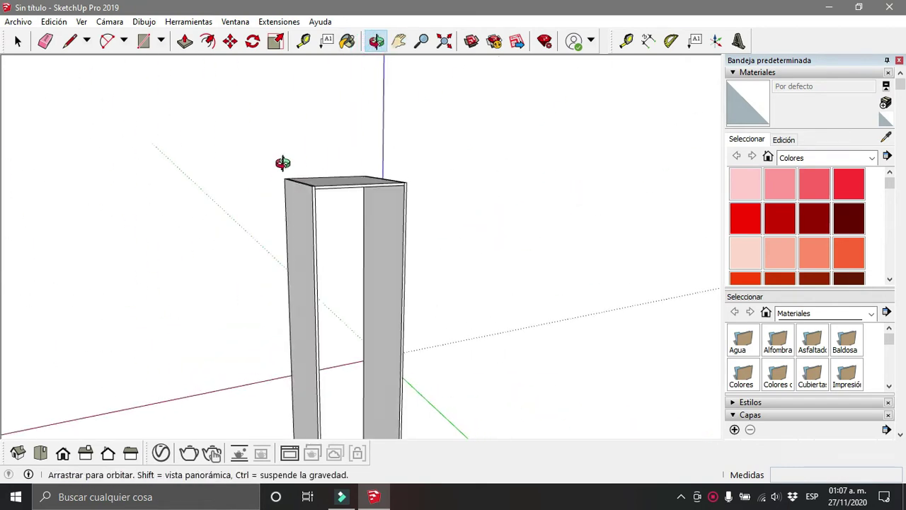
pyautogui.click(303, 41)
pyautogui.scroll(1, 343, 159)
pyautogui.scroll(2, 344, 158)
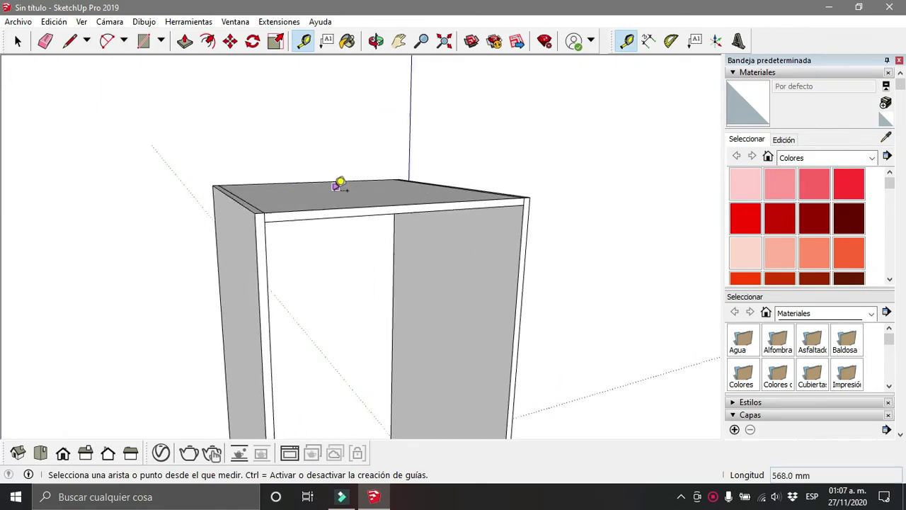
pyautogui.scroll(2, 340, 182)
pyautogui.click(215, 242)
pyautogui.click(211, 242)
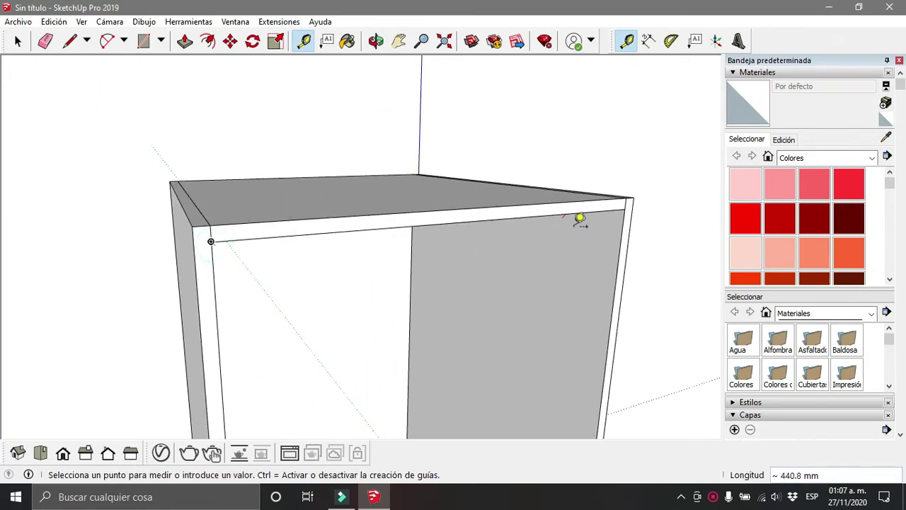
pyautogui.click(633, 203)
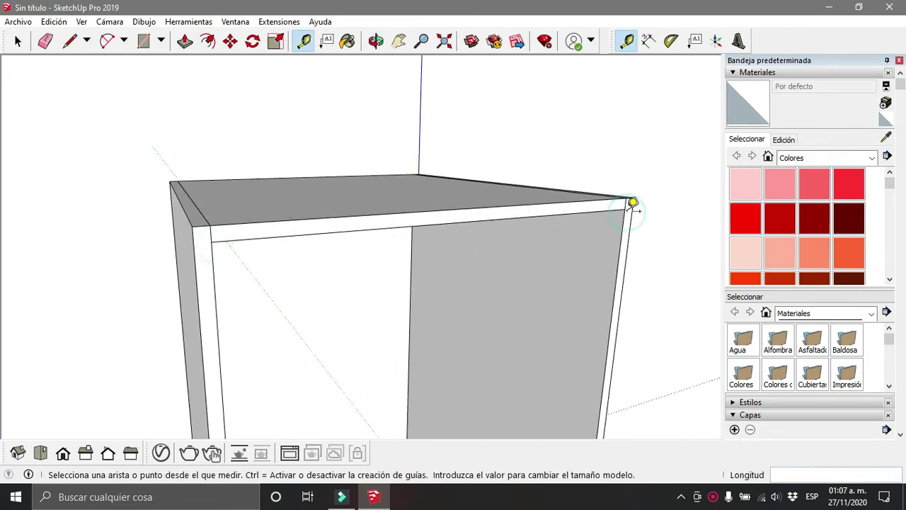
pyautogui.scroll(-3, 632, 204)
pyautogui.click(397, 40)
pyautogui.moveTo(513, 228); pyautogui.dragTo(385, 137)
pyautogui.scroll(-3, 411, 118)
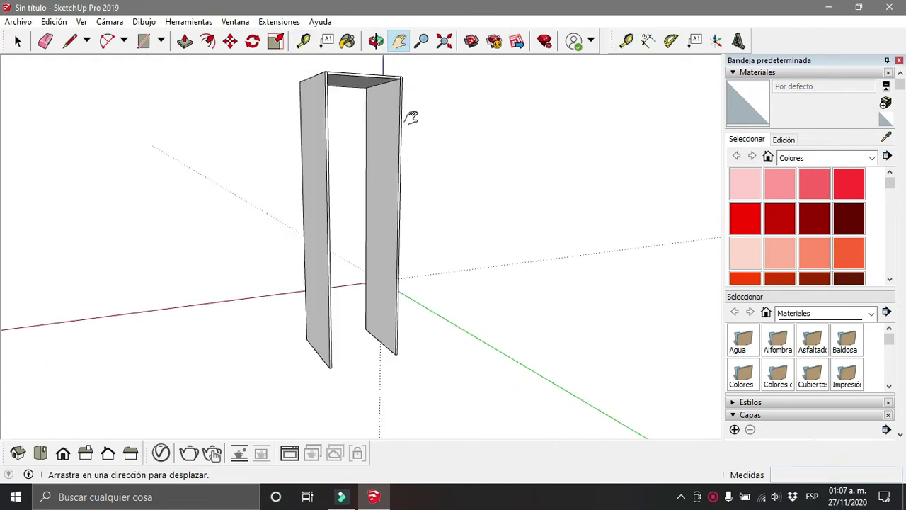
pyautogui.click(397, 355)
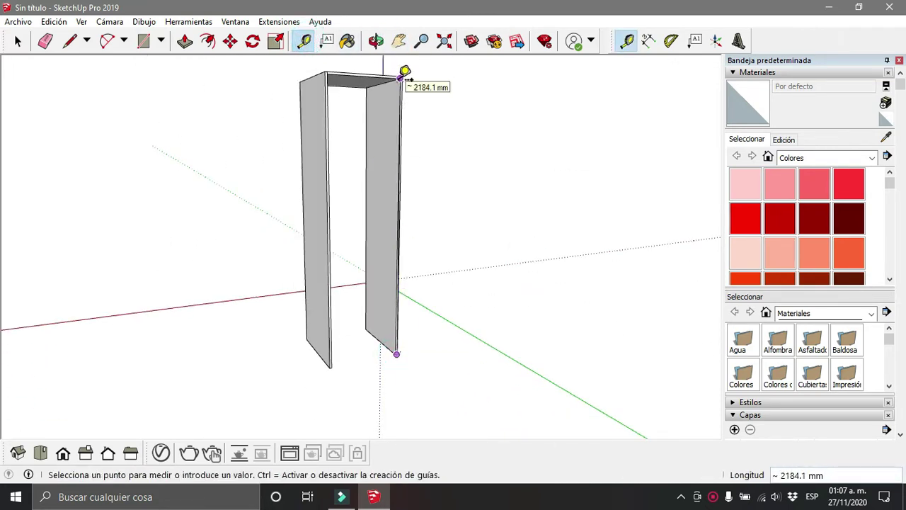
pyautogui.click(431, 236)
pyautogui.write('2200')
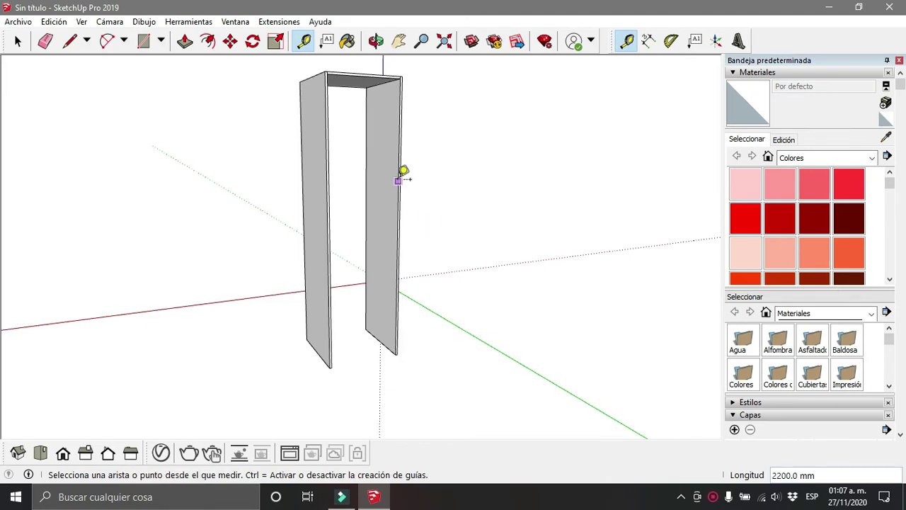
pyautogui.scroll(2, 401, 178)
pyautogui.click(399, 40)
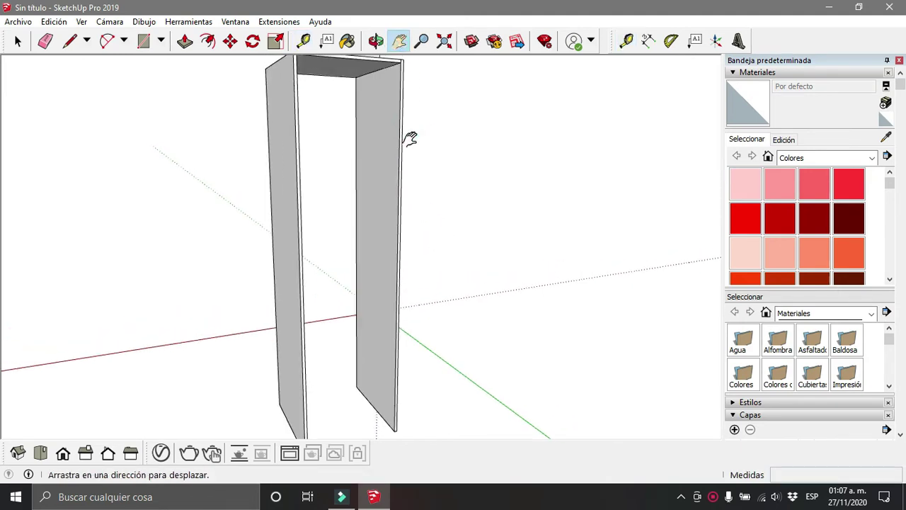
pyautogui.moveTo(411, 138); pyautogui.dragTo(410, 145)
pyautogui.click(303, 40)
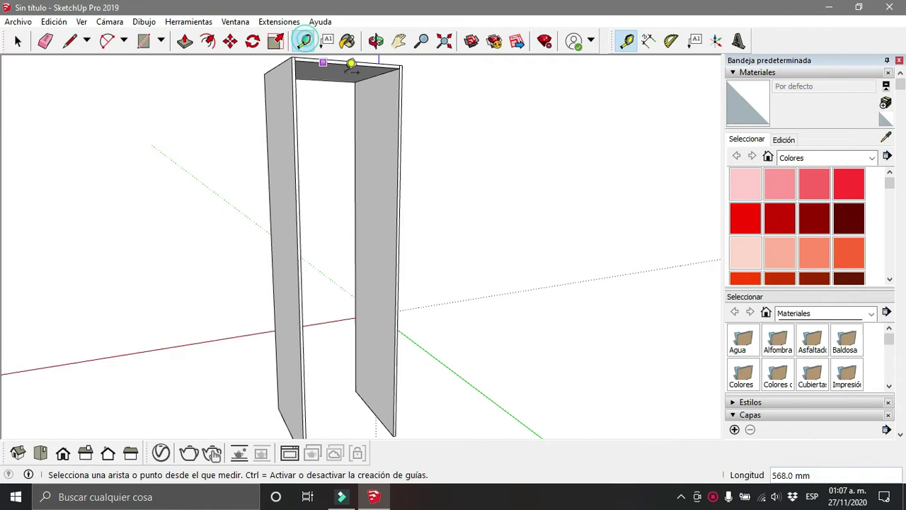
pyautogui.click(400, 67)
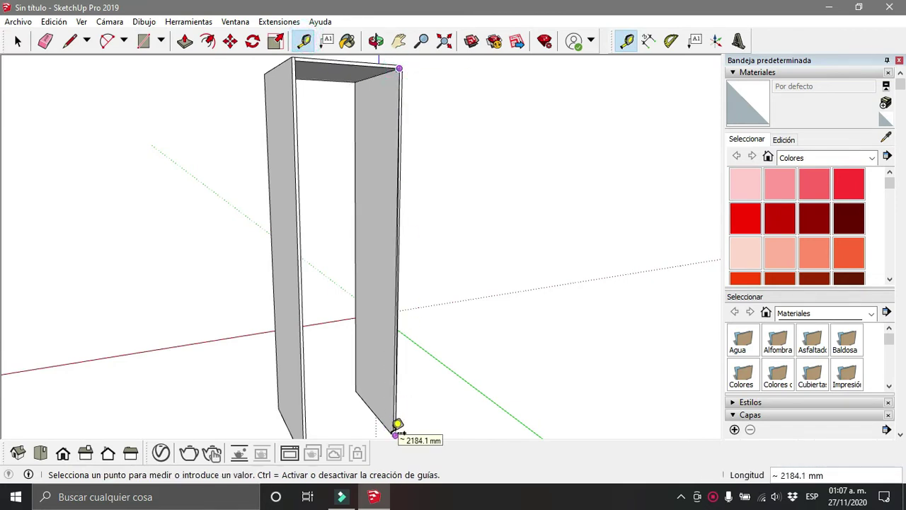
pyautogui.press('space')
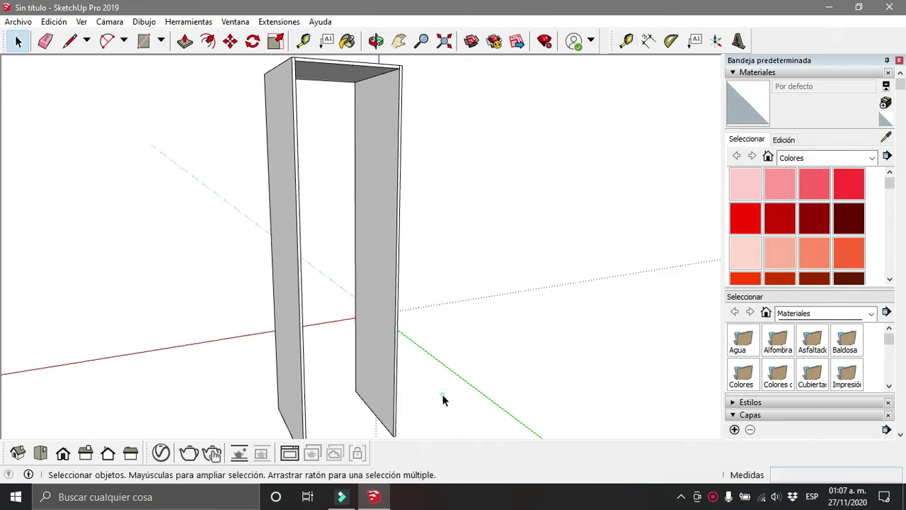
pyautogui.scroll(-2, 433, 324)
pyautogui.click(376, 40)
pyautogui.moveTo(257, 225)
pyautogui.mouseDown()
pyautogui.moveTo(369, 263)
pyautogui.moveTo(413, 340)
pyautogui.mouseUp()
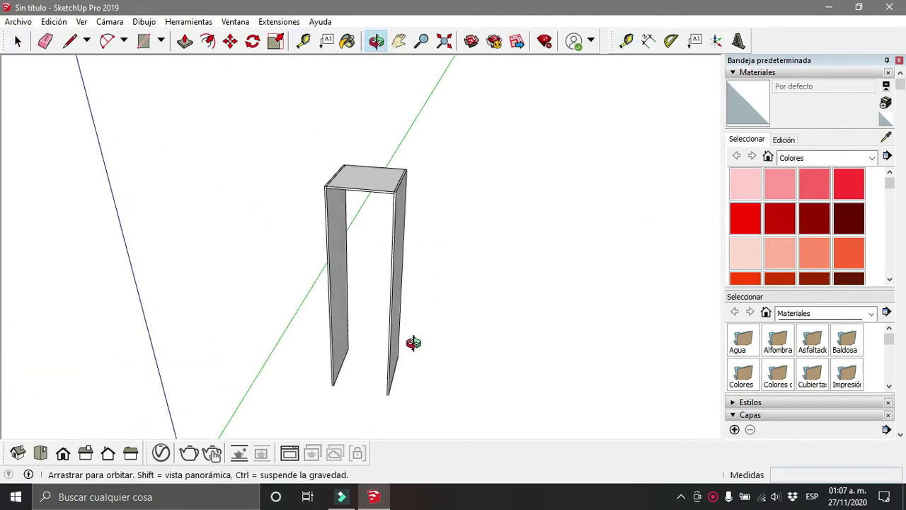
# - Draw a 568 by 16 mm rectangle on the ground beside the frame
pyautogui.click(144, 40)
pyautogui.click(446, 377)
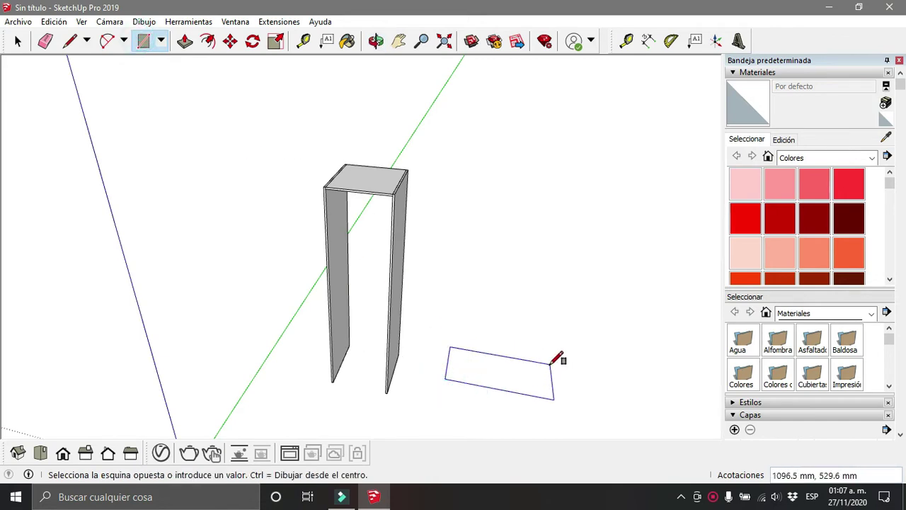
pyautogui.write('568,16')
pyautogui.press('Return')
# - Push/Pull the thin rectangle up 2184 mm
pyautogui.click(185, 41)
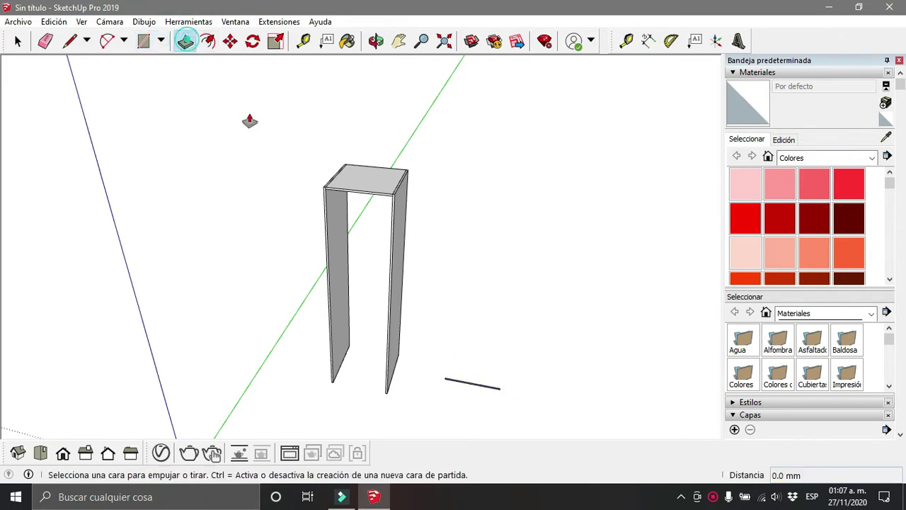
pyautogui.scroll(2, 481, 425)
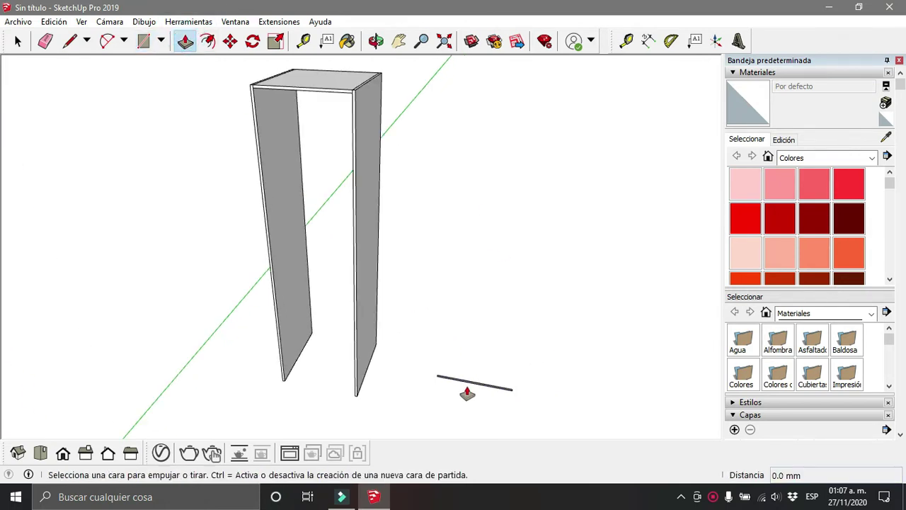
pyautogui.scroll(3, 468, 390)
pyautogui.scroll(3, 467, 393)
pyautogui.moveTo(468, 376); pyautogui.dragTo(469, 358)
pyautogui.write('2184')
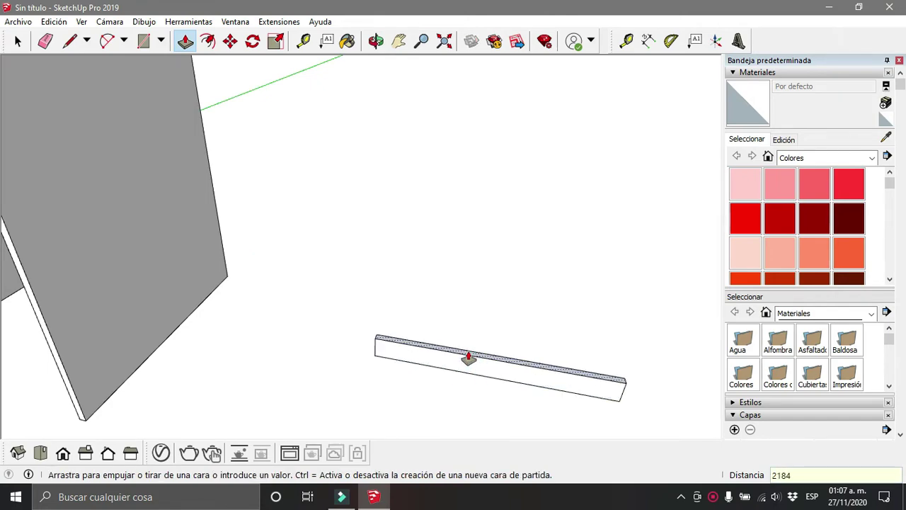
pyautogui.press('Return')
pyautogui.scroll(-3, 471, 340)
pyautogui.scroll(-3, 479, 293)
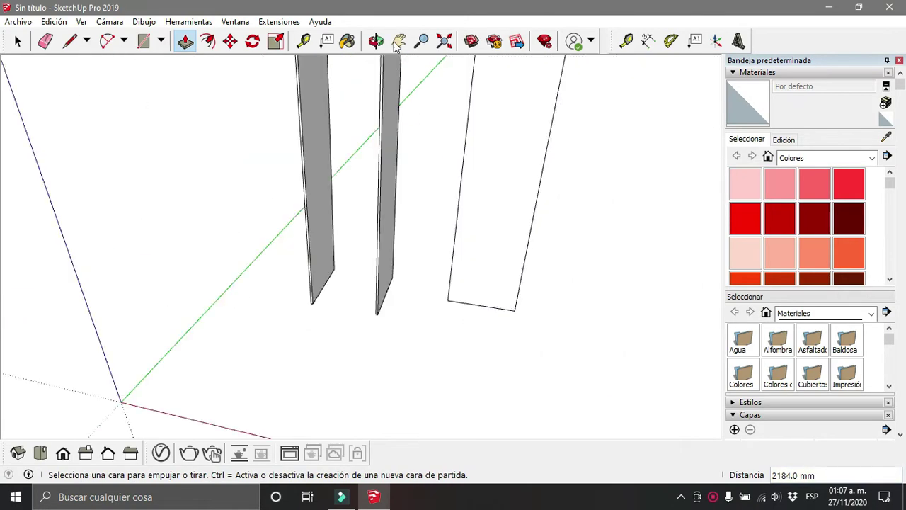
# - Select the new tall panel and convert it into a component
pyautogui.click(399, 41)
pyautogui.moveTo(429, 107); pyautogui.dragTo(345, 212)
pyautogui.scroll(-2, 350, 206)
pyautogui.press('space')
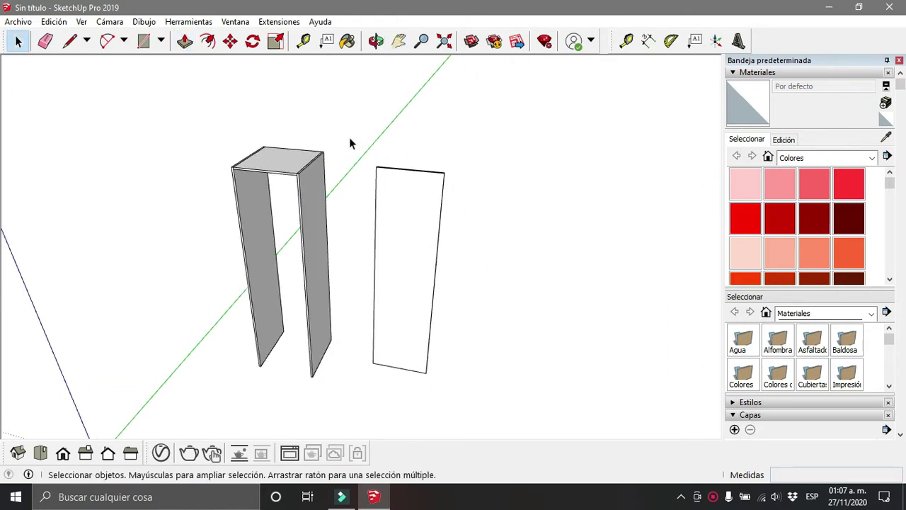
pyautogui.moveTo(344, 136); pyautogui.dragTo(507, 422)
pyautogui.write('g')
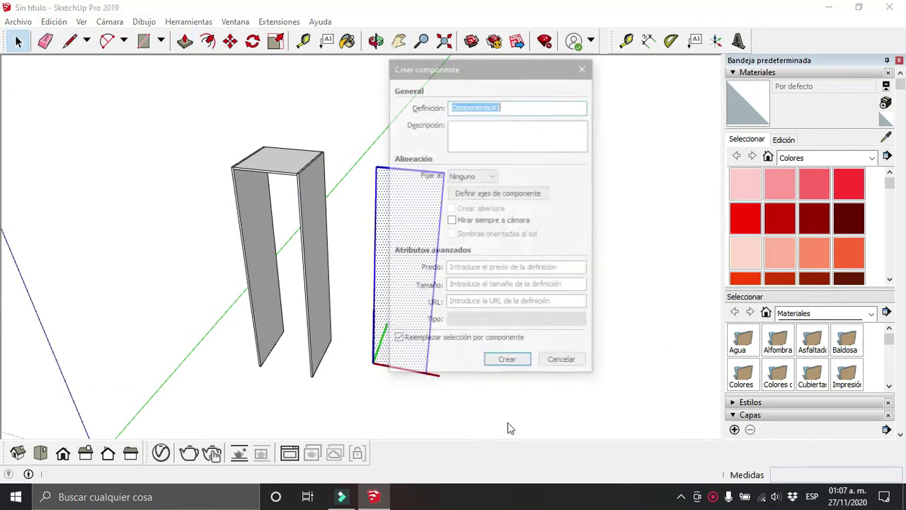
pyautogui.write('Fon')
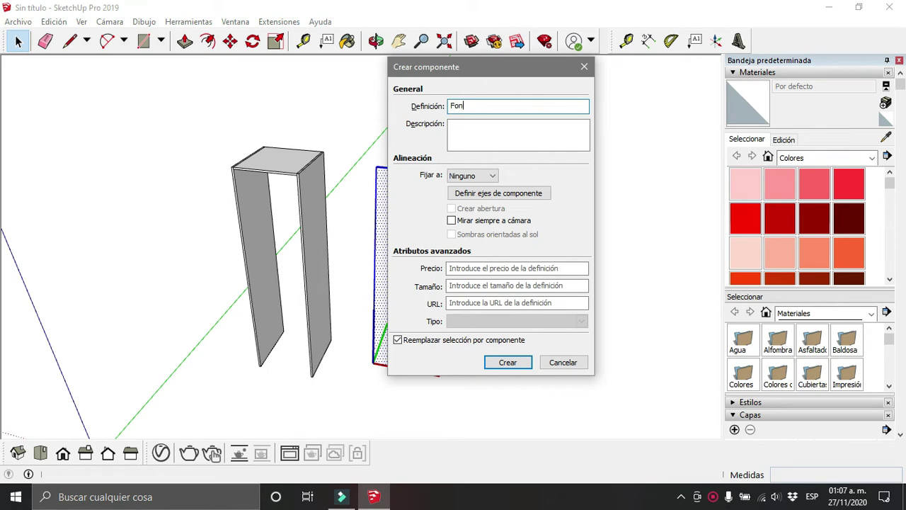
pyautogui.write('do')
pyautogui.press('Return')
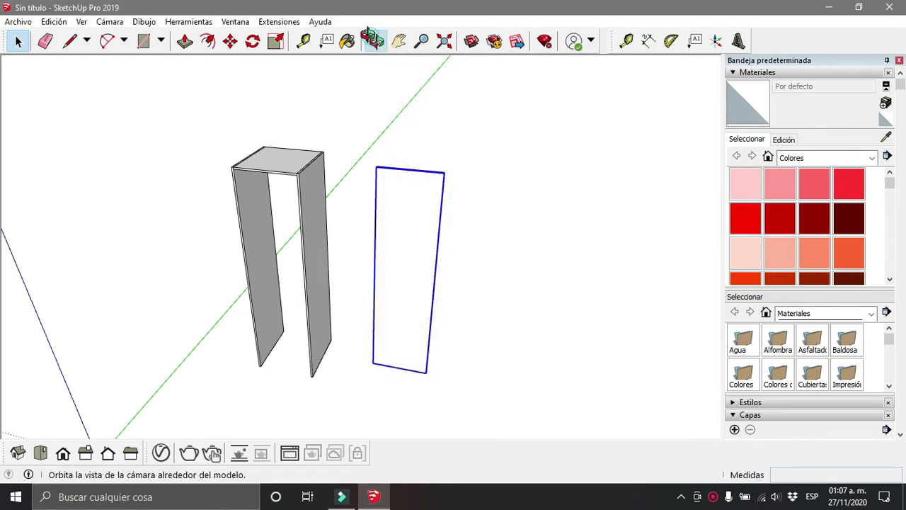
pyautogui.click(372, 39)
pyautogui.moveTo(492, 188)
pyautogui.mouseDown()
pyautogui.moveTo(340, 155)
pyautogui.moveTo(330, 137)
pyautogui.mouseUp()
# - Move the back panel by its corner to the frame's back edge
pyautogui.scroll(4, 339, 155)
pyautogui.click(232, 42)
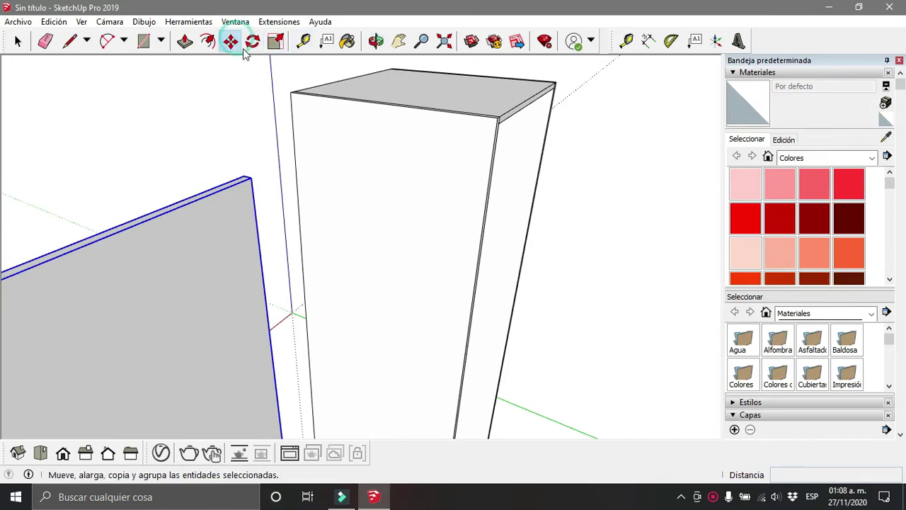
pyautogui.click(251, 179)
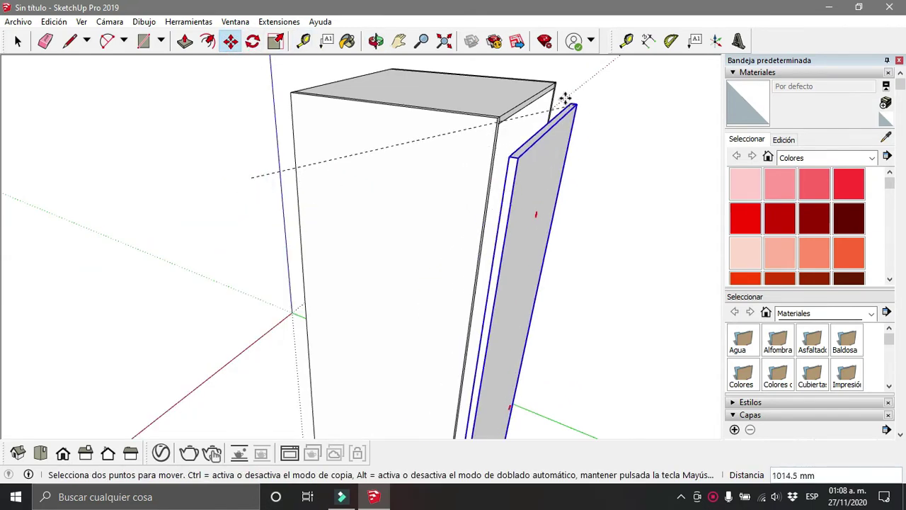
pyautogui.click(556, 92)
pyautogui.scroll(2, 554, 63)
pyautogui.scroll(3, 562, 121)
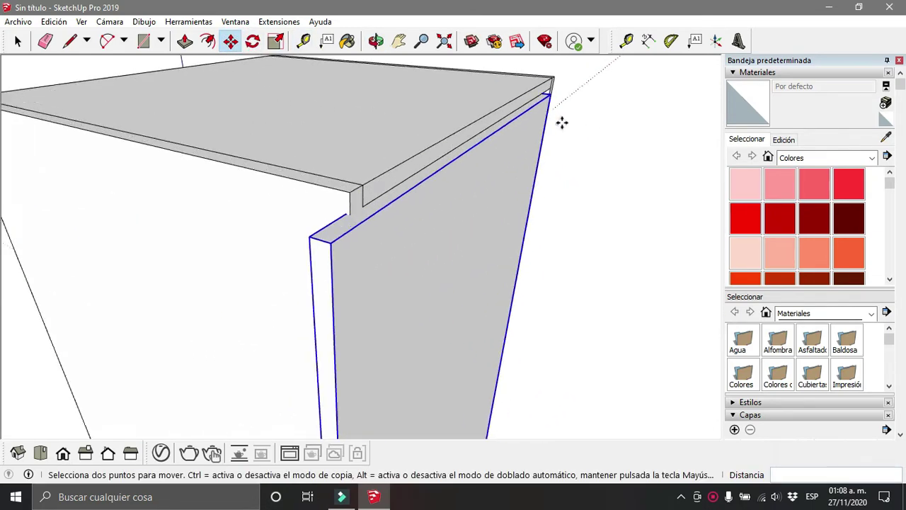
pyautogui.scroll(3, 559, 99)
# - Snap the back panel's top corner flush with the frame corner and check the result
pyautogui.click(394, 41)
pyautogui.moveTo(609, 139); pyautogui.dragTo(550, 176)
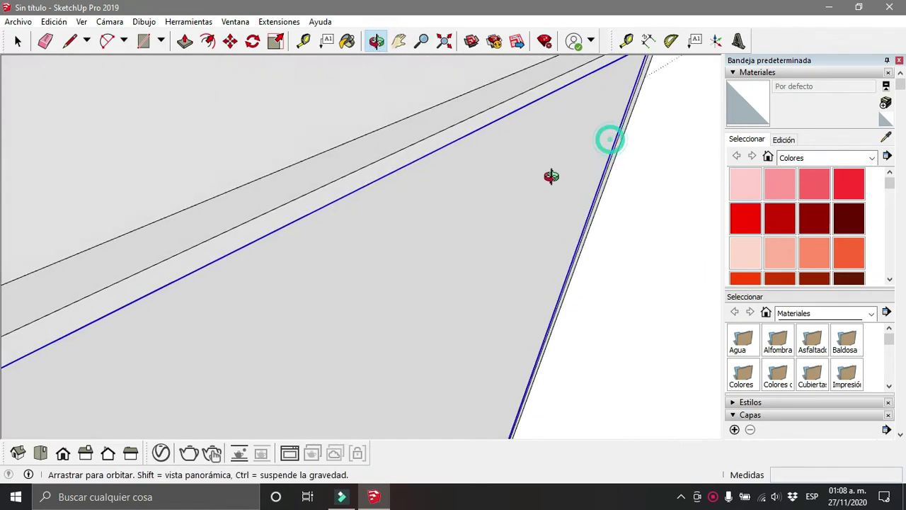
pyautogui.click(400, 41)
pyautogui.moveTo(458, 208); pyautogui.dragTo(283, 102)
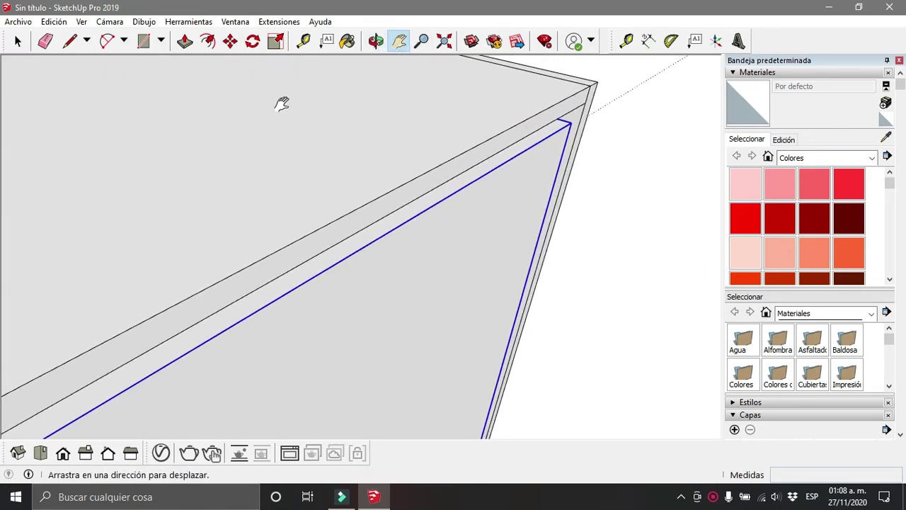
pyautogui.click(230, 41)
pyautogui.click(581, 126)
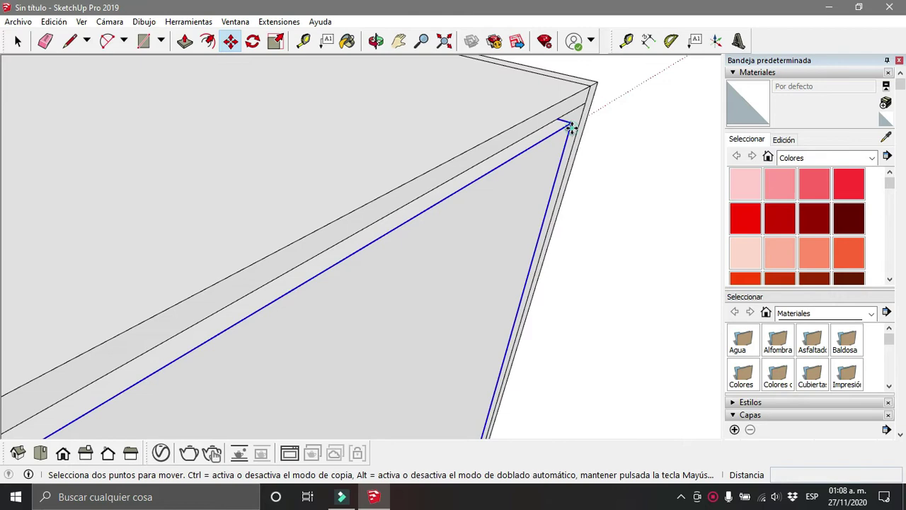
pyautogui.click(587, 95)
pyautogui.scroll(-5, 587, 95)
pyautogui.scroll(-3, 658, 271)
pyautogui.press('space')
pyautogui.click(606, 136)
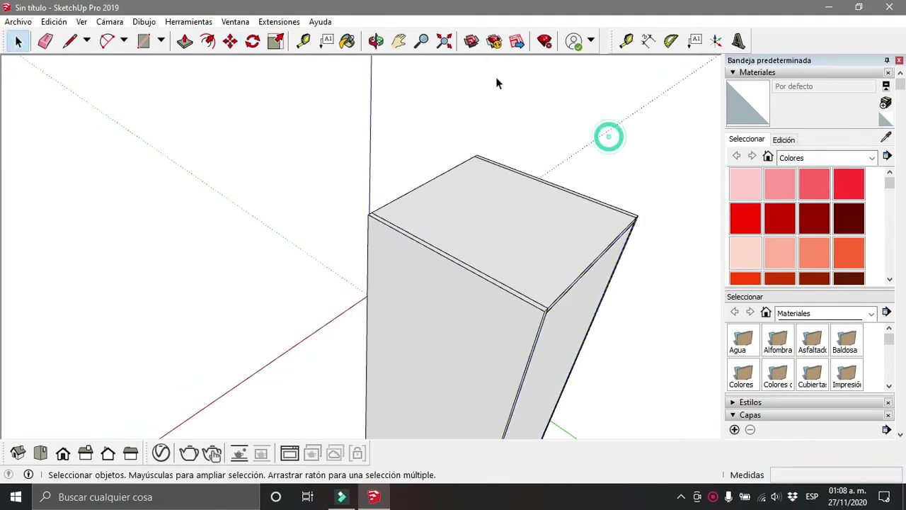
pyautogui.click(376, 41)
pyautogui.moveTo(325, 162)
pyautogui.mouseDown()
pyautogui.moveTo(366, 238)
pyautogui.moveTo(502, 300)
pyautogui.moveTo(503, 338)
pyautogui.moveTo(541, 257)
pyautogui.moveTo(497, 240)
pyautogui.moveTo(456, 243)
pyautogui.moveTo(435, 209)
pyautogui.mouseUp()
pyautogui.click(399, 41)
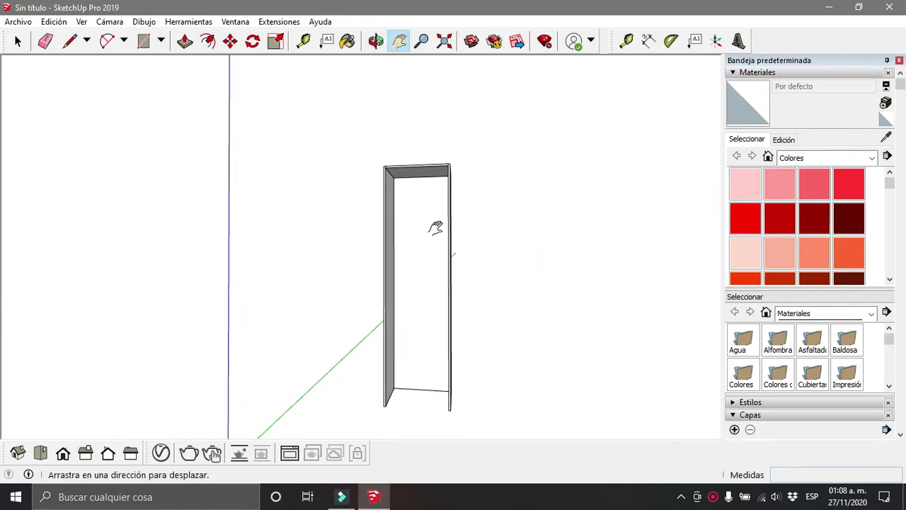
pyautogui.click(376, 41)
pyautogui.moveTo(385, 221); pyautogui.dragTo(461, 248)
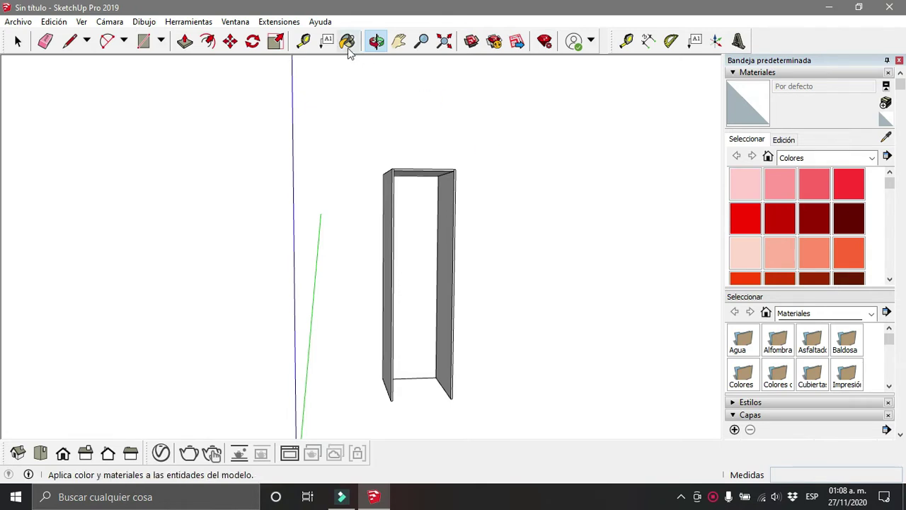
# - Measure 1800 mm up from the frame's bottom corner with the Tape Measure
pyautogui.click(303, 41)
pyautogui.scroll(2, 432, 373)
pyautogui.scroll(1, 433, 374)
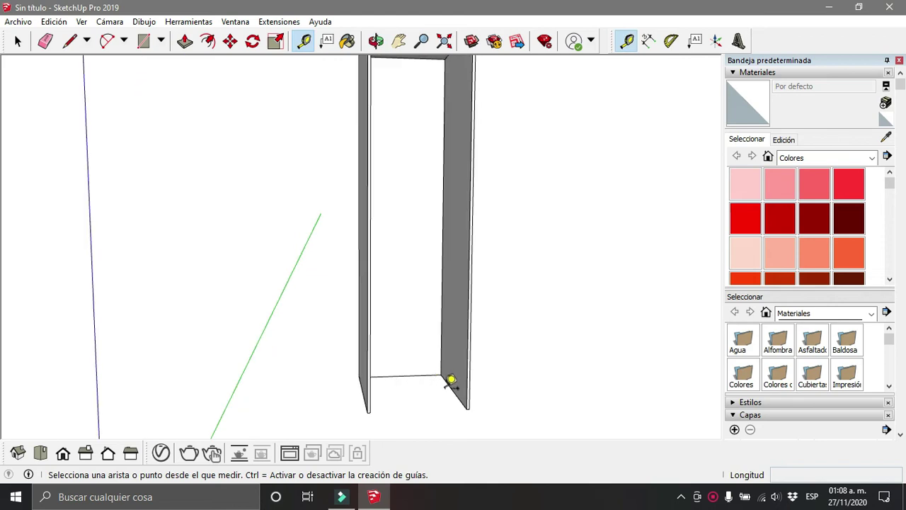
pyautogui.scroll(1, 454, 380)
pyautogui.scroll(2, 457, 384)
pyautogui.click(489, 429)
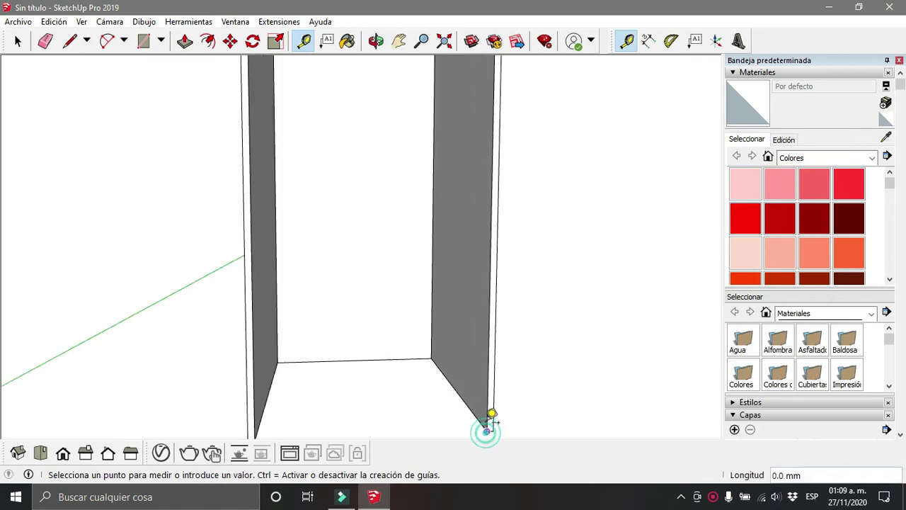
pyautogui.write('0')
pyautogui.press('Return')
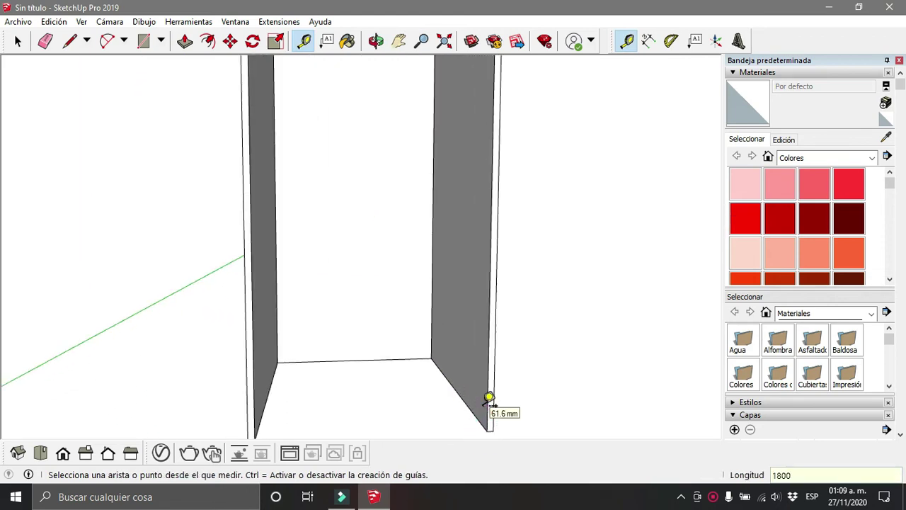
# - Angle the view onto the side panel and mark a guide point 24 mm from its edge
pyautogui.click(399, 40)
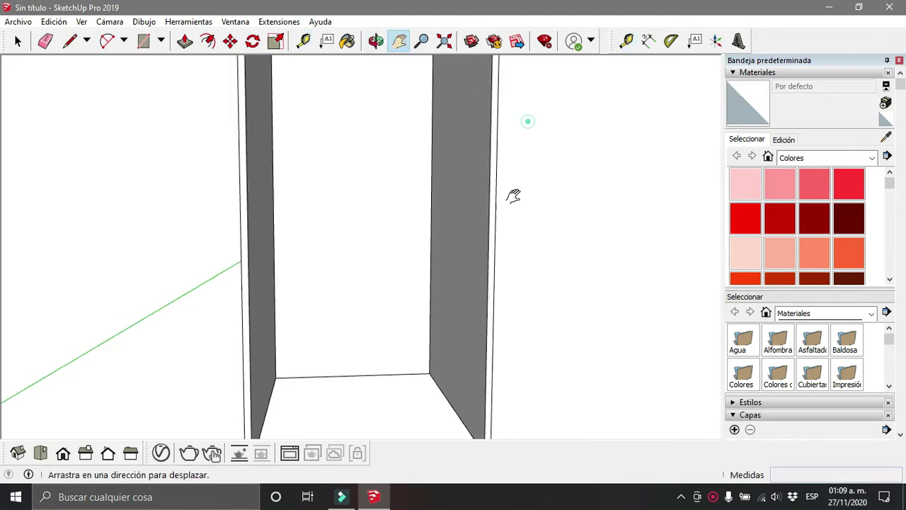
pyautogui.moveTo(512, 194); pyautogui.dragTo(473, 207)
pyautogui.scroll(-2, 471, 206)
pyautogui.scroll(-1, 470, 203)
pyautogui.scroll(-1, 475, 203)
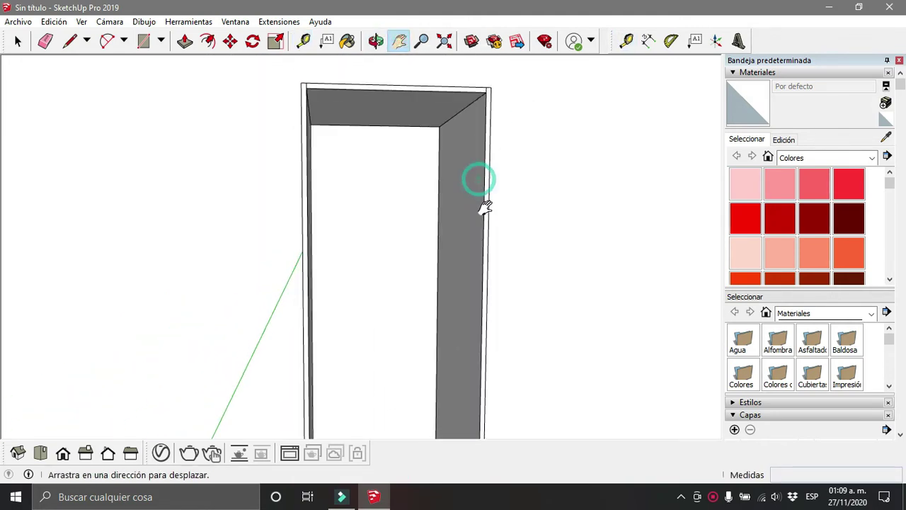
pyautogui.click(376, 40)
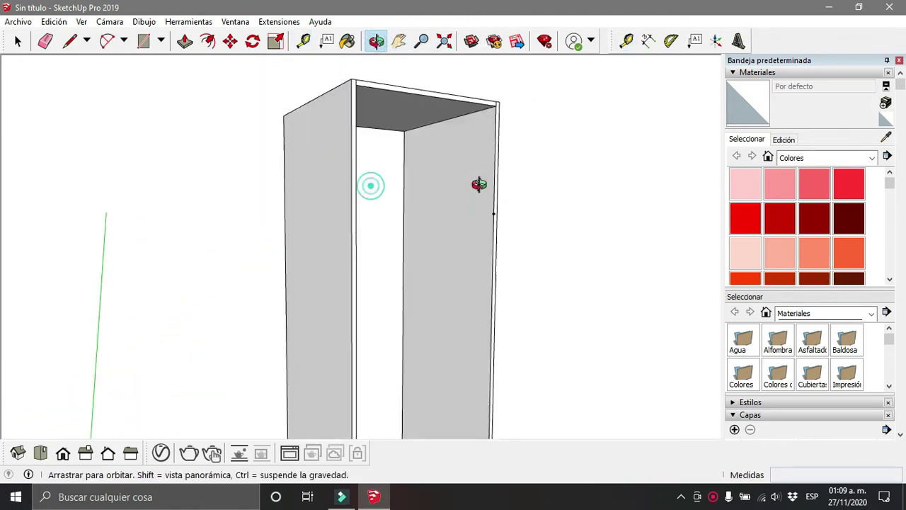
pyautogui.moveTo(370, 186)
pyautogui.mouseDown()
pyautogui.moveTo(481, 192)
pyautogui.moveTo(479, 210)
pyautogui.moveTo(491, 216)
pyautogui.mouseUp()
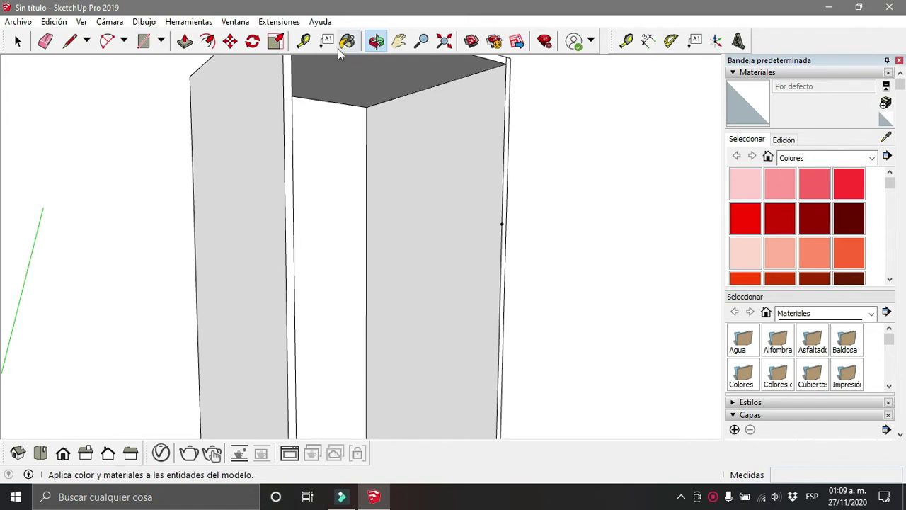
pyautogui.click(303, 41)
pyautogui.click(505, 216)
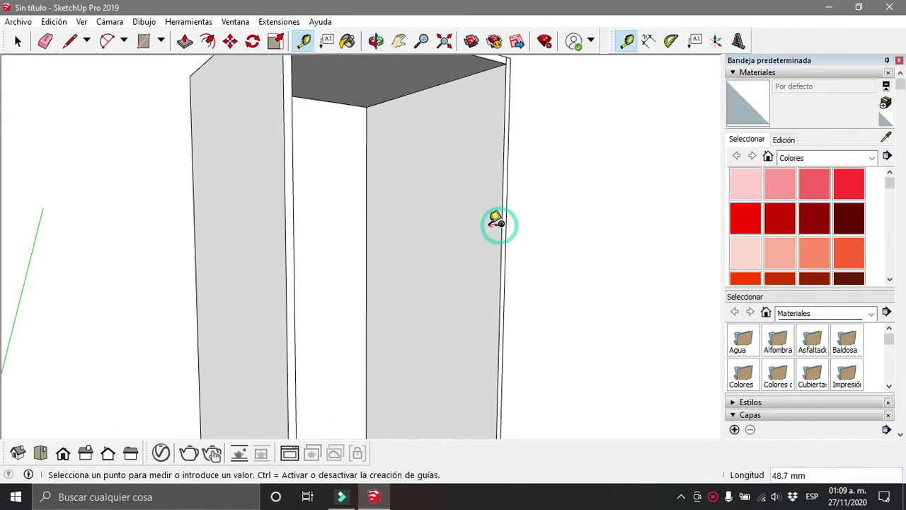
pyautogui.write('4')
pyautogui.press('Return')
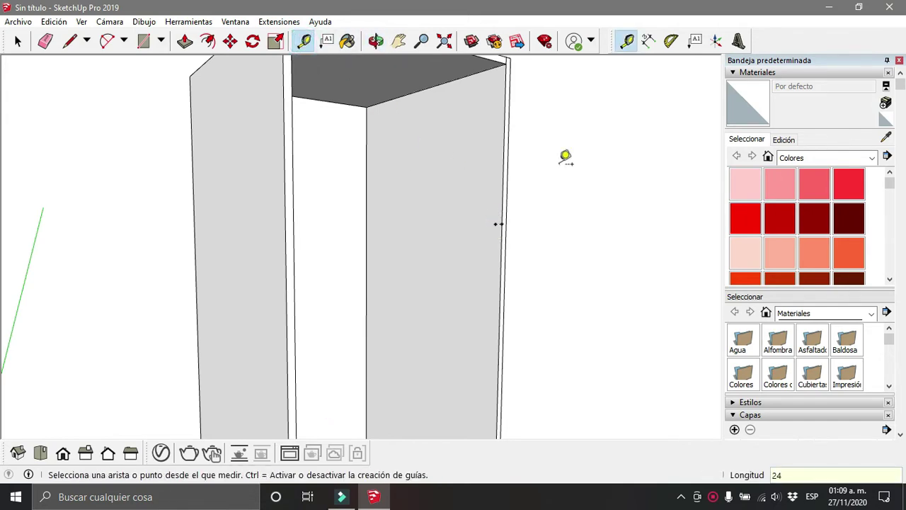
# - Zoom in on the panel edge, redo the 24 mm guide offset, and orbit back out
pyautogui.scroll(2, 577, 157)
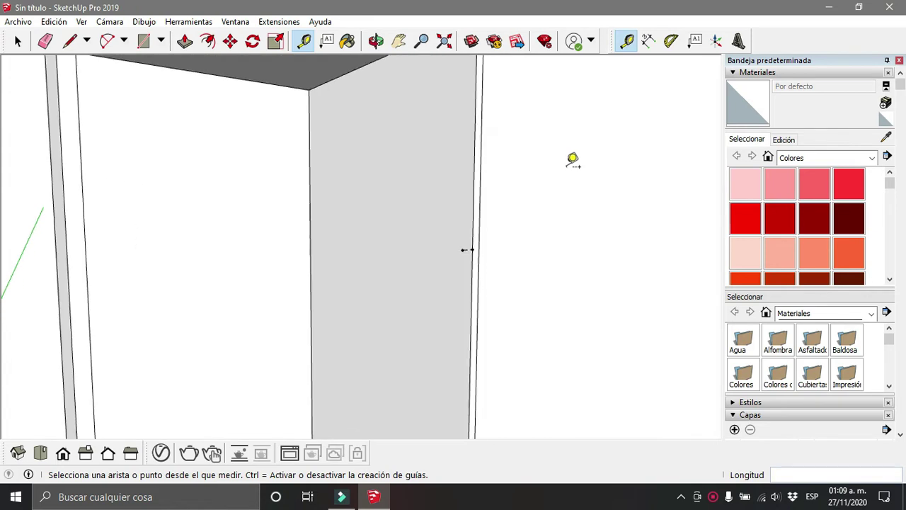
pyautogui.click(376, 40)
pyautogui.moveTo(566, 277)
pyautogui.mouseDown()
pyautogui.moveTo(432, 320)
pyautogui.moveTo(546, 319)
pyautogui.mouseUp()
pyautogui.press('space')
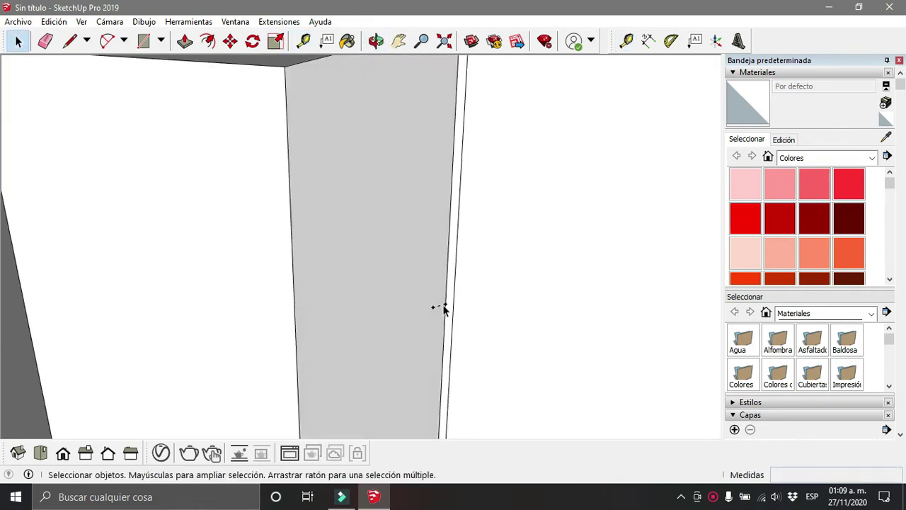
pyautogui.click(441, 307)
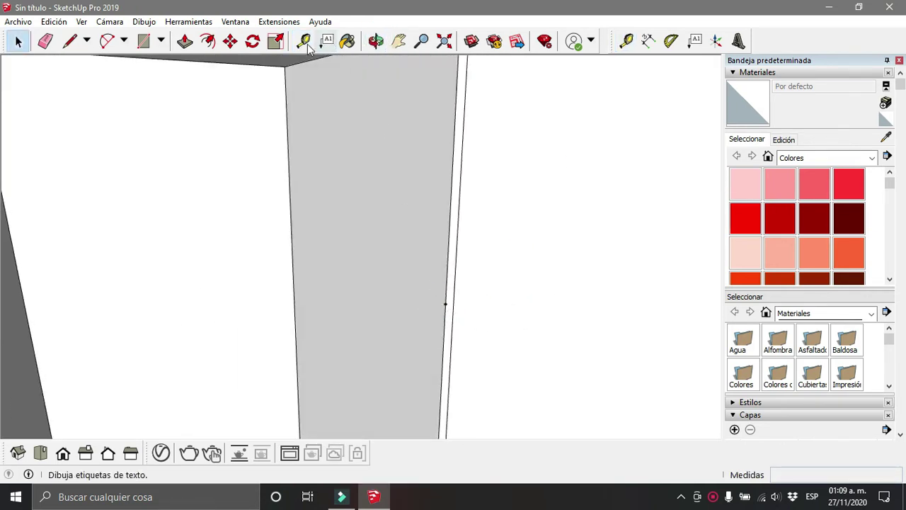
pyautogui.press('t')
pyautogui.click(443, 288)
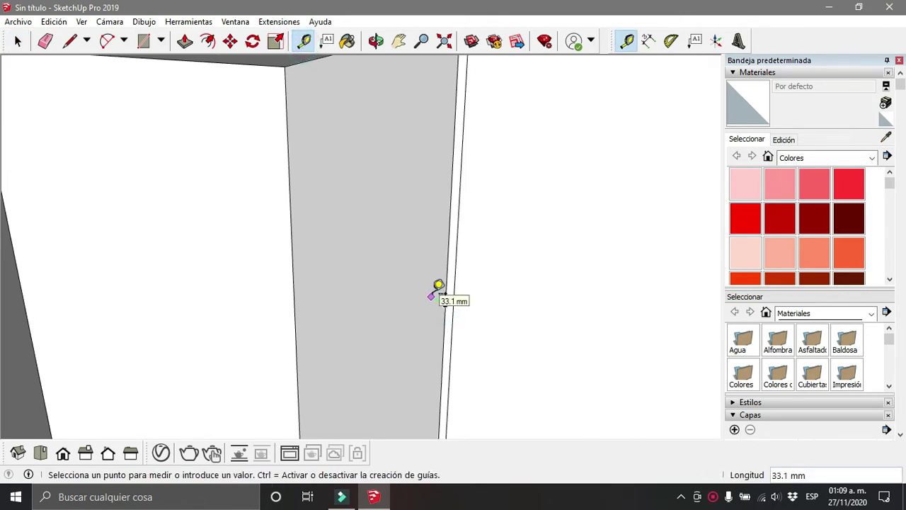
pyautogui.press('Return')
pyautogui.press('space')
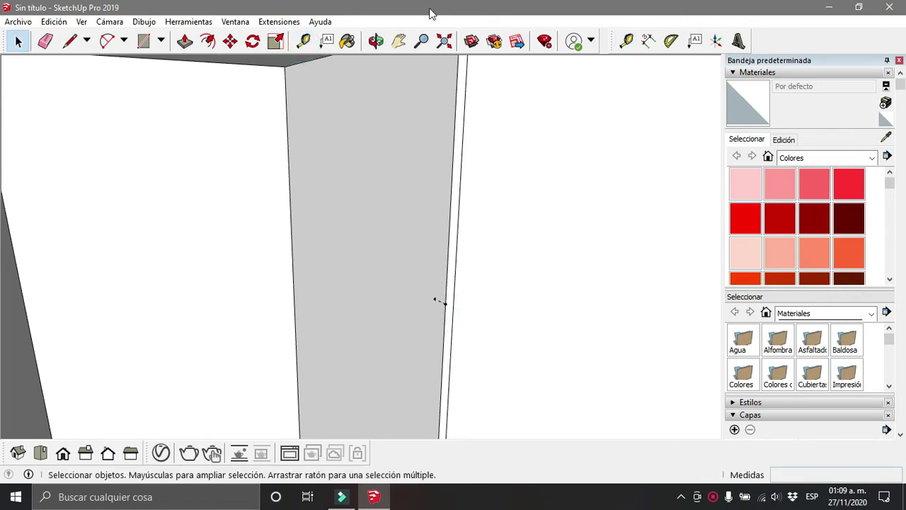
pyautogui.press('o')
pyautogui.moveTo(433, 300)
pyautogui.mouseDown()
pyautogui.moveTo(484, 344)
pyautogui.moveTo(553, 276)
pyautogui.mouseUp()
# - Draw a 568 × 16 mm rectangle on the floor beside the cabinet
pyautogui.click(398, 41)
pyautogui.moveTo(526, 318); pyautogui.dragTo(354, 203)
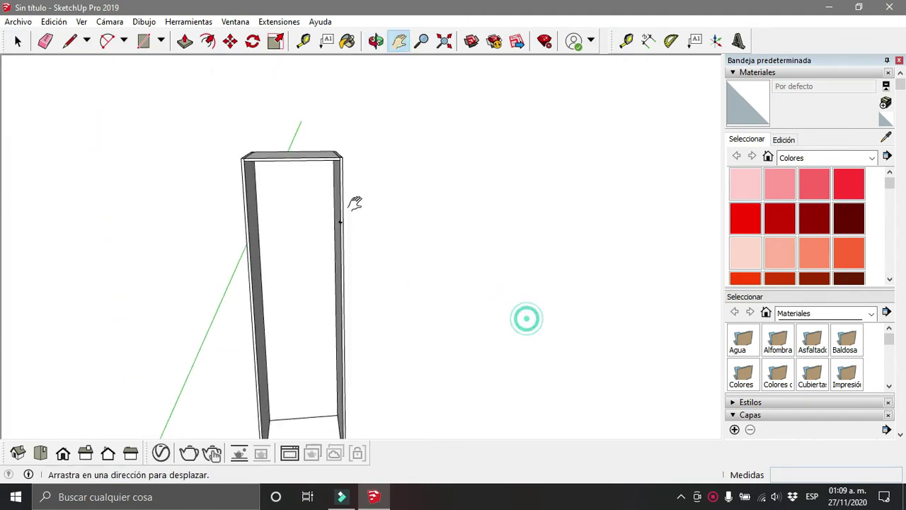
pyautogui.click(376, 41)
pyautogui.moveTo(469, 185); pyautogui.dragTo(472, 188)
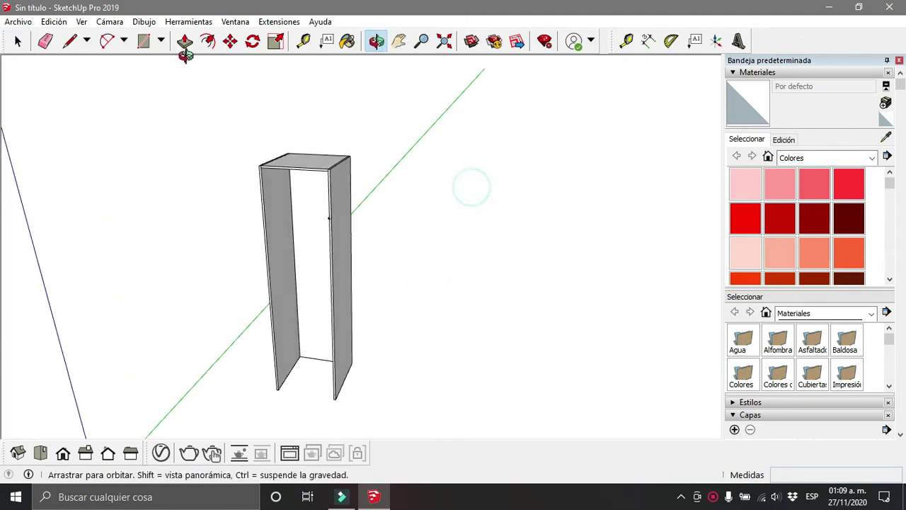
pyautogui.click(144, 40)
pyautogui.click(402, 392)
pyautogui.write('568,16')
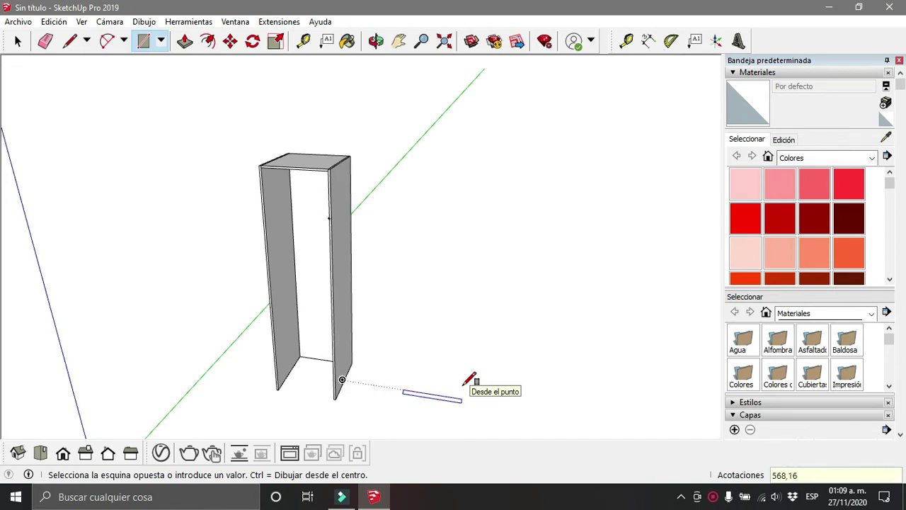
pyautogui.press('Return')
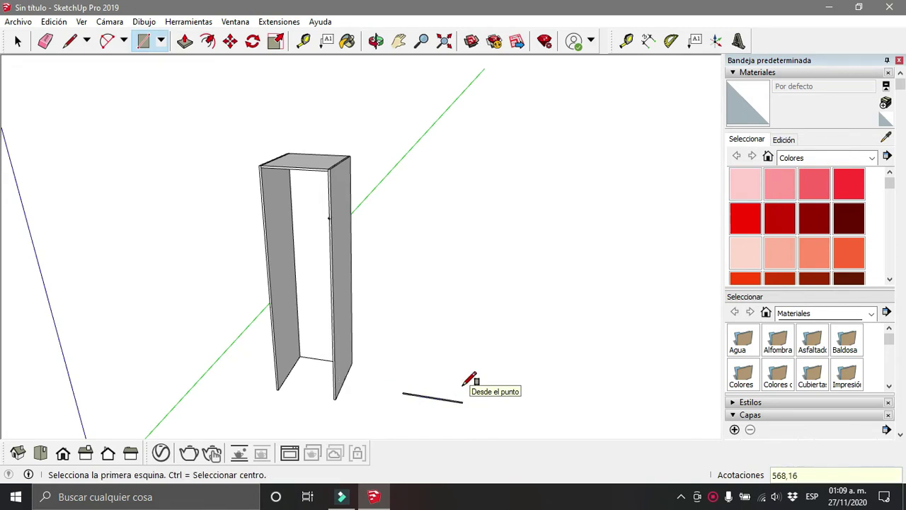
# - Push/Pull the rectangle up 100 mm into a board
pyautogui.click(185, 40)
pyautogui.scroll(2, 435, 390)
pyautogui.scroll(2, 439, 392)
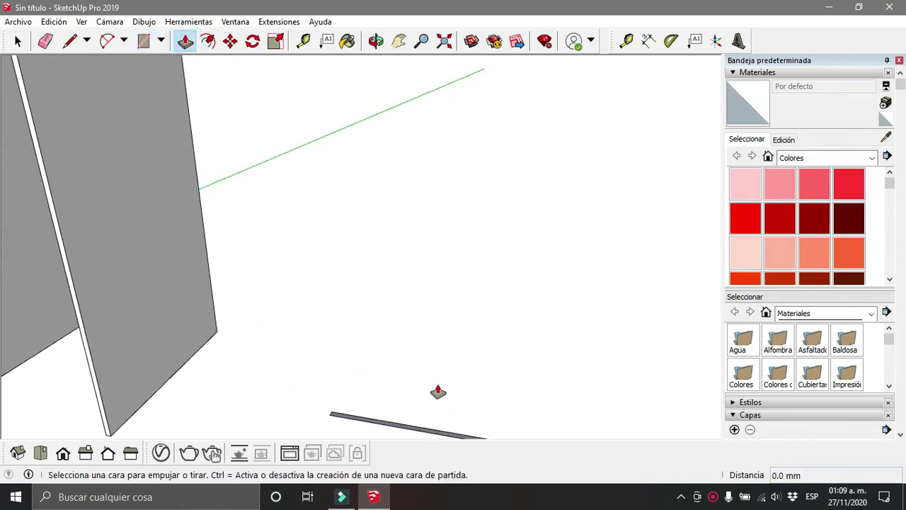
pyautogui.click(426, 433)
pyautogui.write('1')
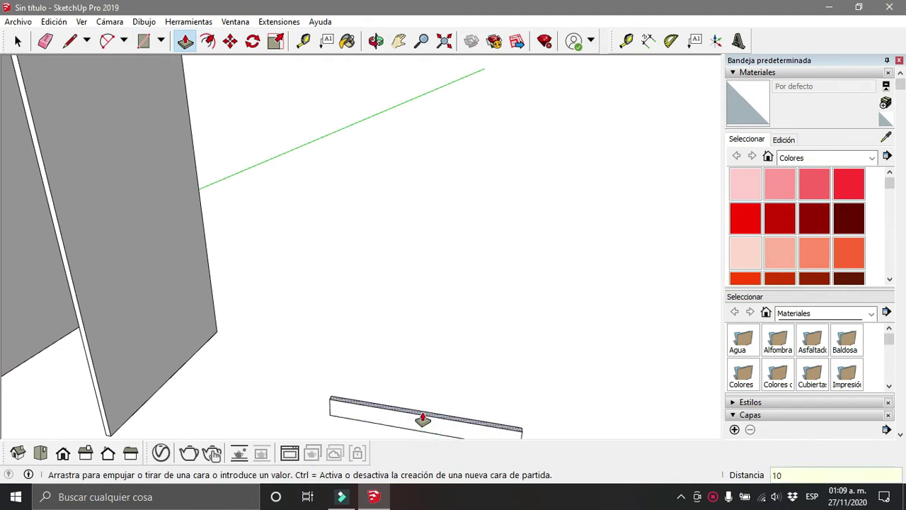
pyautogui.write('0')
pyautogui.press('Return')
pyautogui.scroll(-3, 473, 314)
pyautogui.scroll(-3, 453, 323)
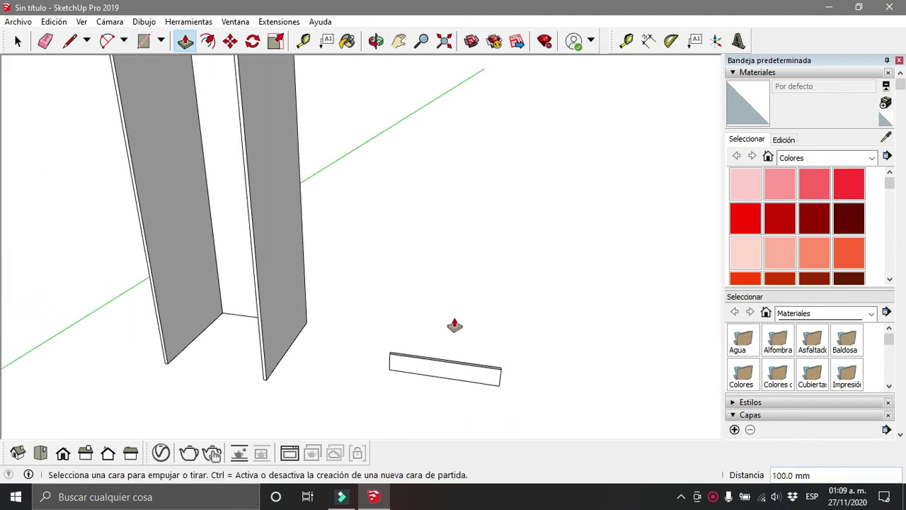
# - Select the whole board and make it a component with G
pyautogui.press('space')
pyautogui.moveTo(357, 304); pyautogui.dragTo(563, 484)
pyautogui.write('g')
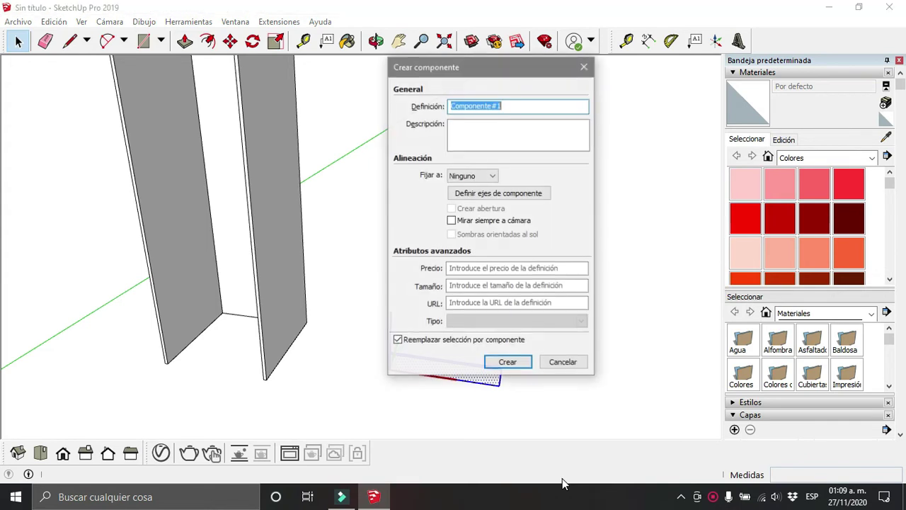
pyautogui.write('Soport')
pyautogui.press('Return')
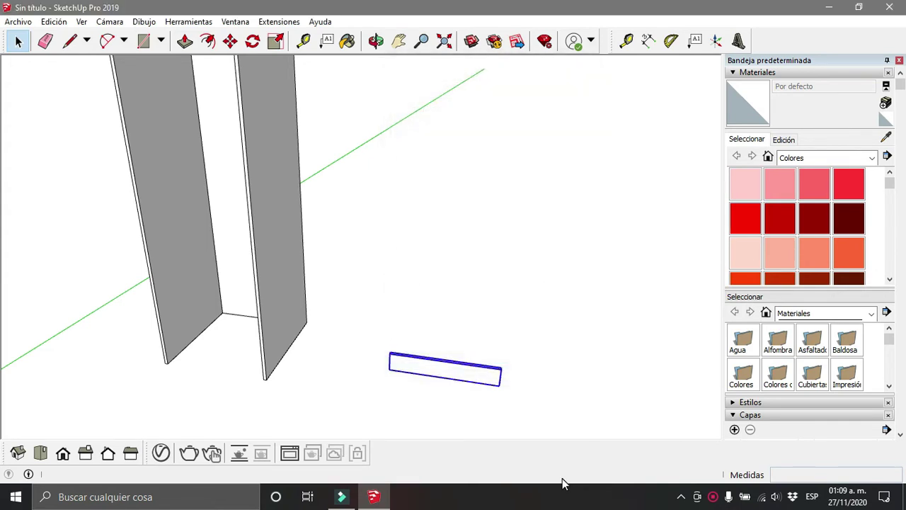
pyautogui.click(543, 317)
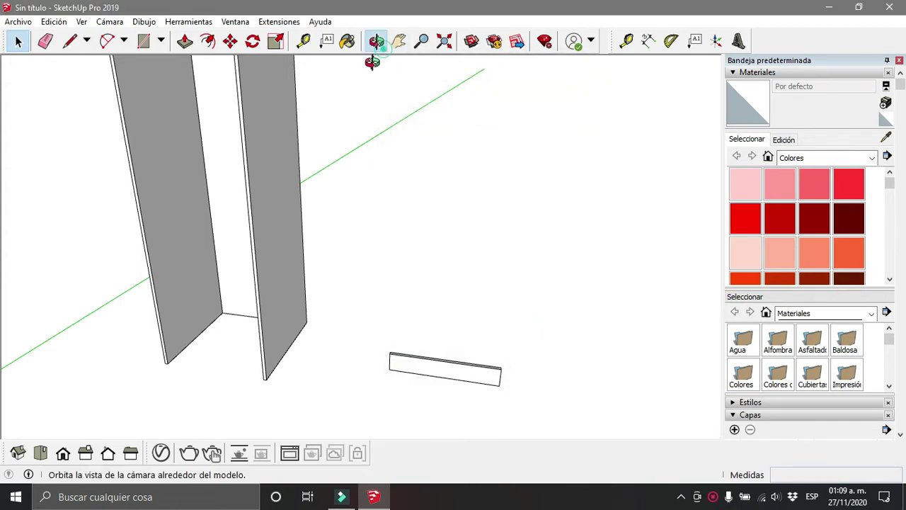
# - Orbit to the cabinet's inner front and move the board component inside the cabinet
pyautogui.click(376, 40)
pyautogui.moveTo(484, 138); pyautogui.dragTo(536, 132)
pyautogui.moveTo(314, 167); pyautogui.dragTo(514, 188)
pyautogui.click(230, 40)
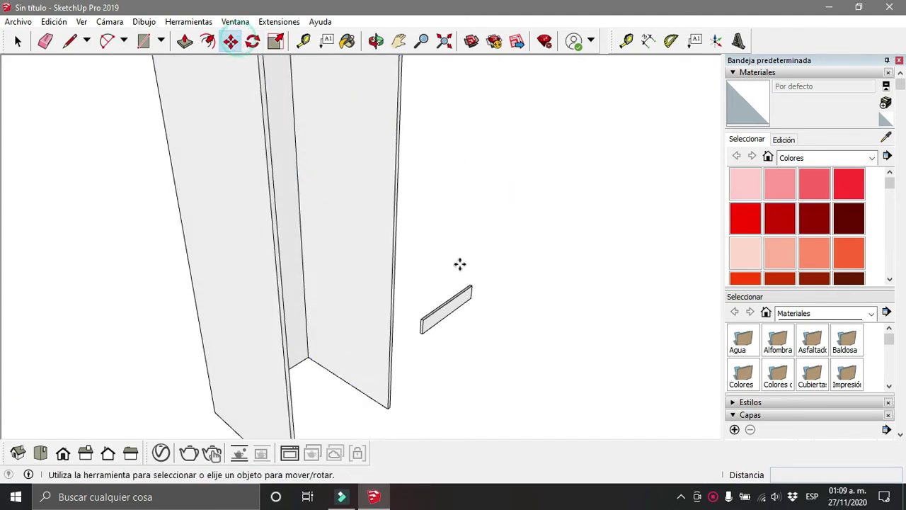
pyautogui.click(472, 299)
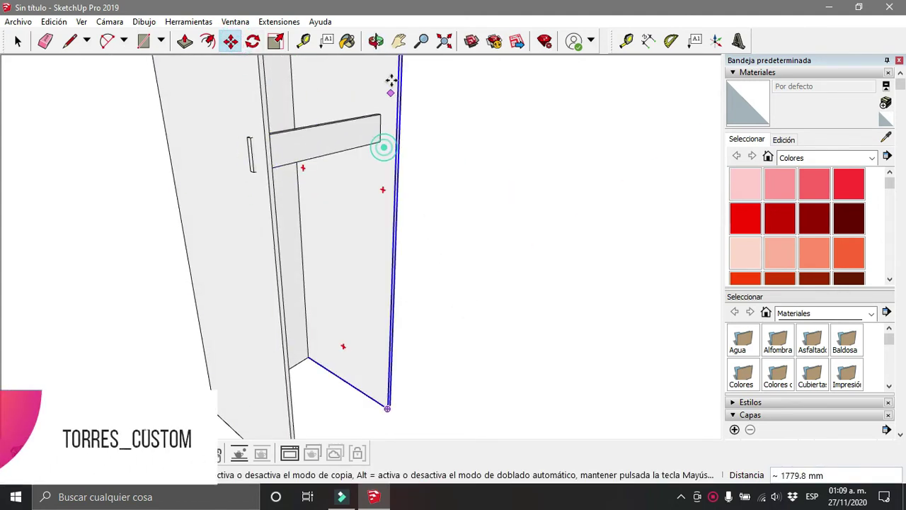
pyautogui.click(391, 79)
# - Reposition the board by its corner and snap it onto the 24 mm guide point
pyautogui.moveTo(430, 91); pyautogui.dragTo(440, 309, button='middle')
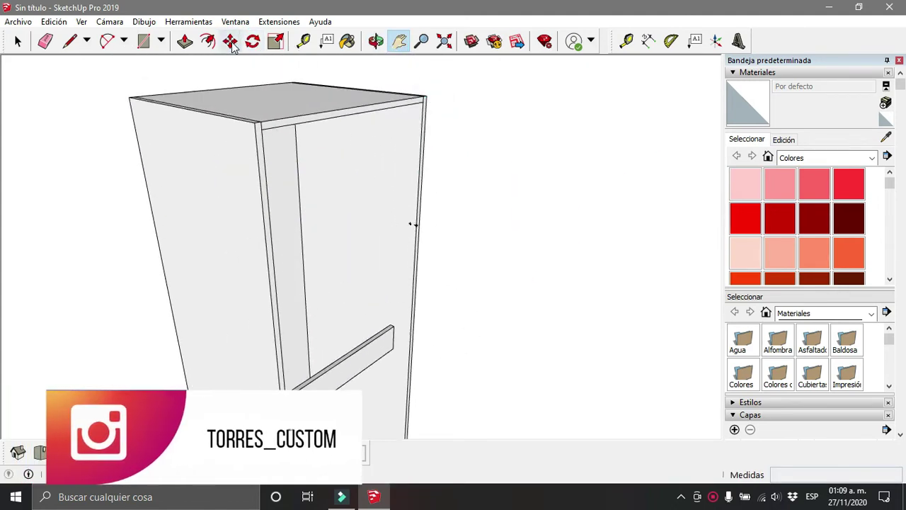
pyautogui.click(395, 349)
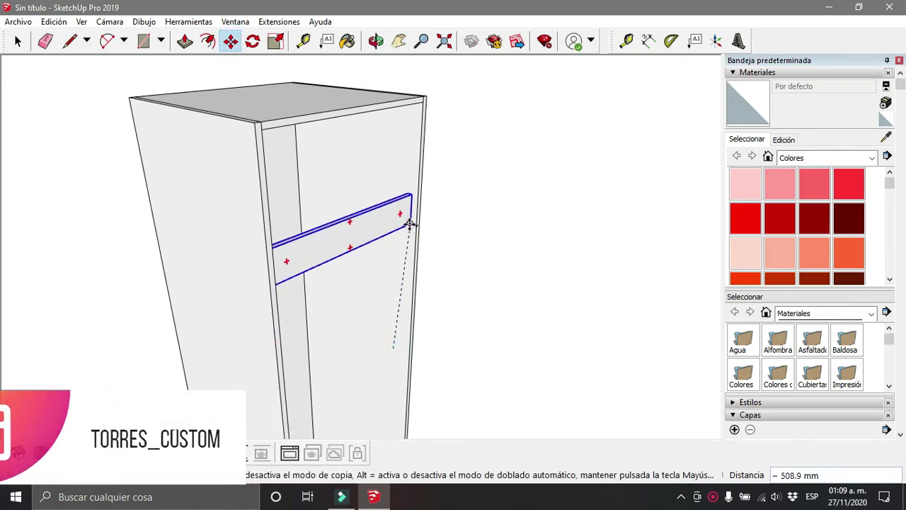
pyautogui.click(405, 260)
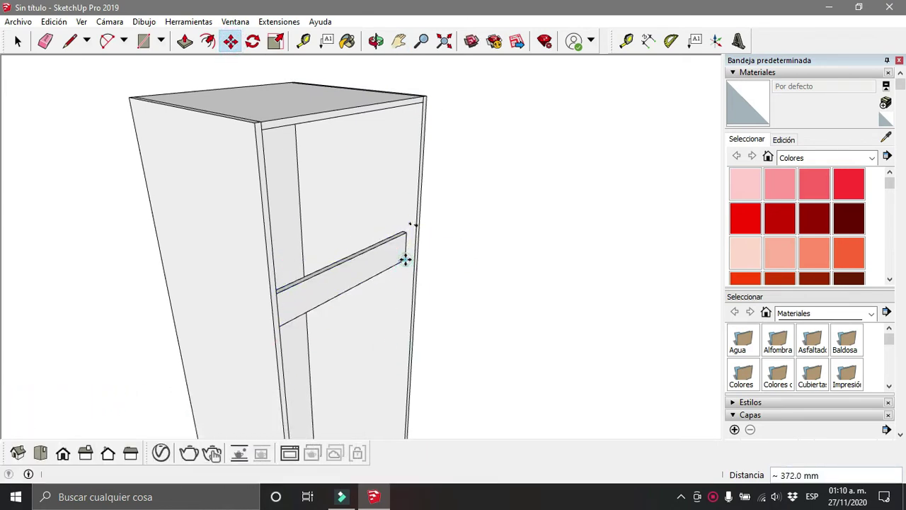
pyautogui.click(406, 234)
pyautogui.click(411, 224)
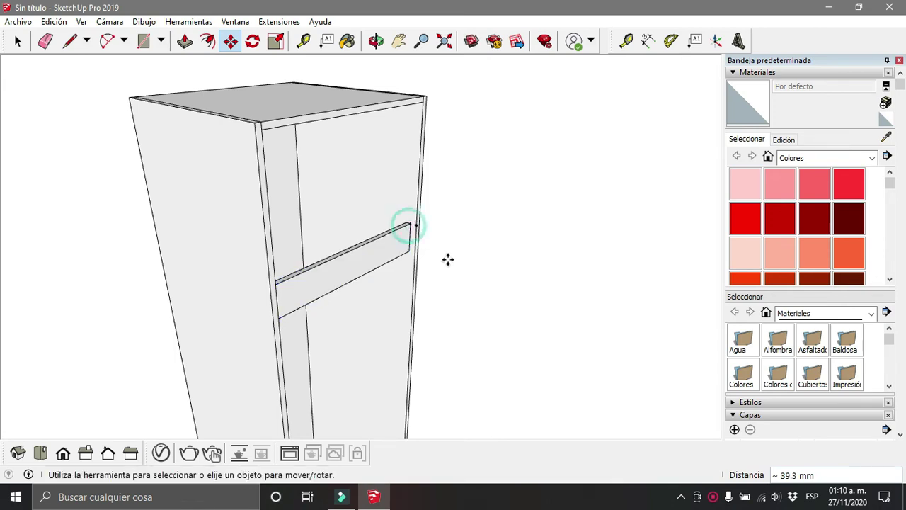
pyautogui.press('space')
pyautogui.click(450, 262)
pyautogui.scroll(-2, 450, 262)
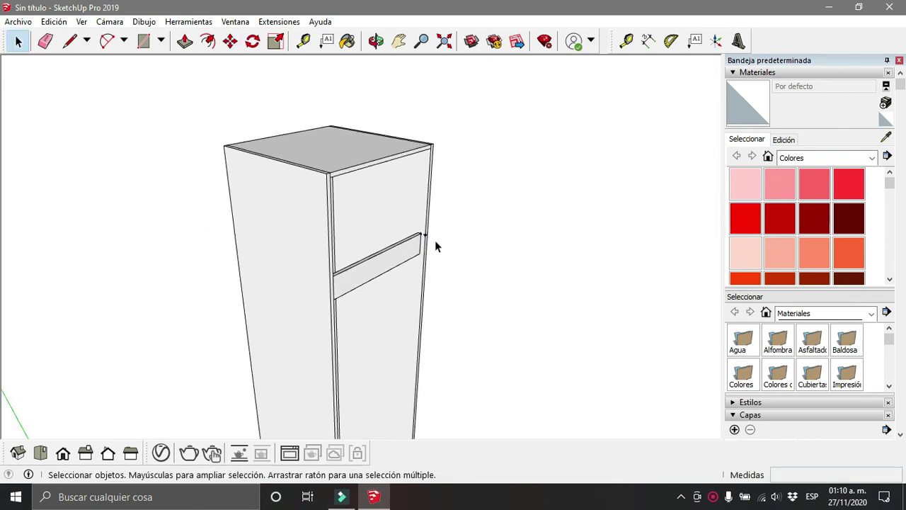
pyautogui.scroll(3, 428, 224)
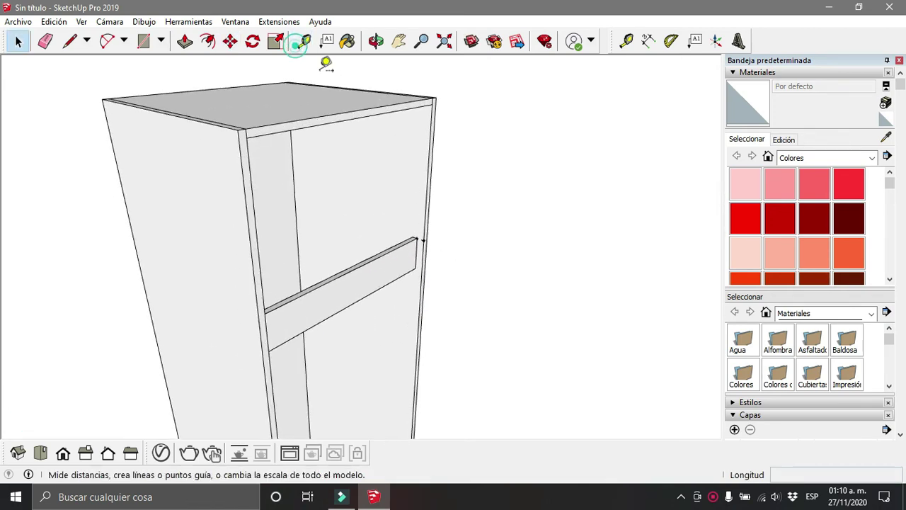
# - Measure from the rail's corner up to the cabinet's top corner
pyautogui.click(303, 40)
pyautogui.click(422, 240)
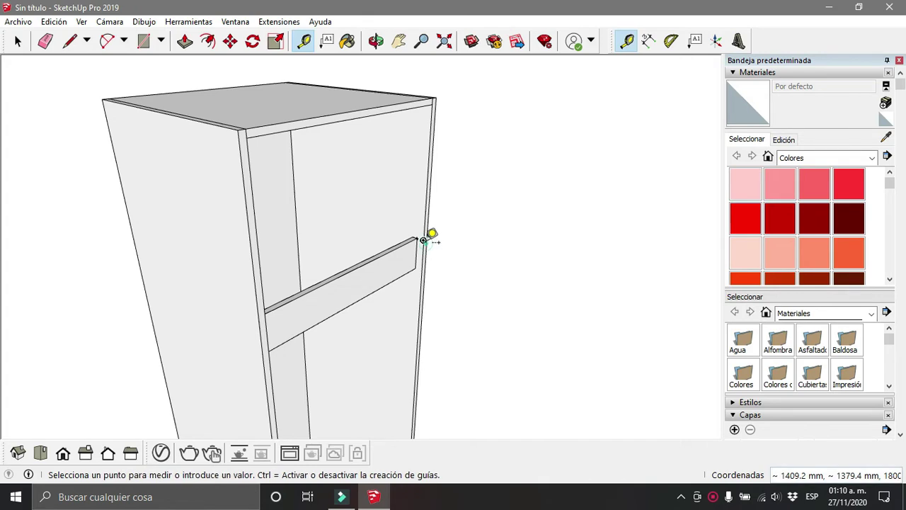
pyautogui.click(433, 97)
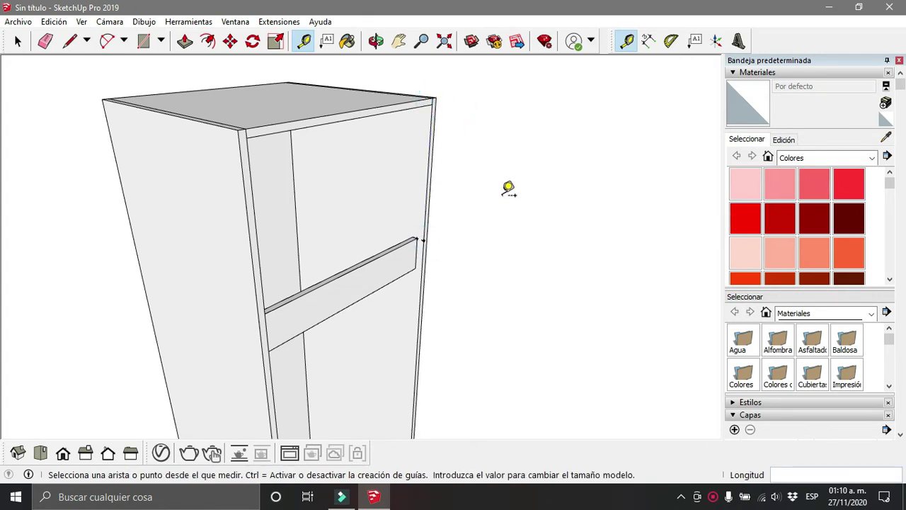
pyautogui.click(398, 40)
pyautogui.scroll(-2, 516, 328)
pyautogui.scroll(-3, 501, 347)
pyautogui.scroll(1, 502, 347)
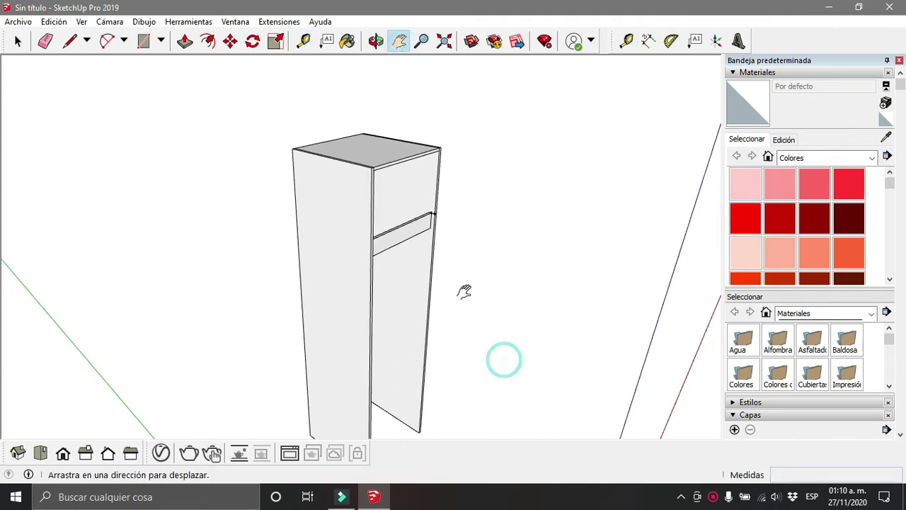
pyautogui.scroll(2, 463, 291)
pyautogui.scroll(2, 415, 237)
pyautogui.scroll(1, 459, 176)
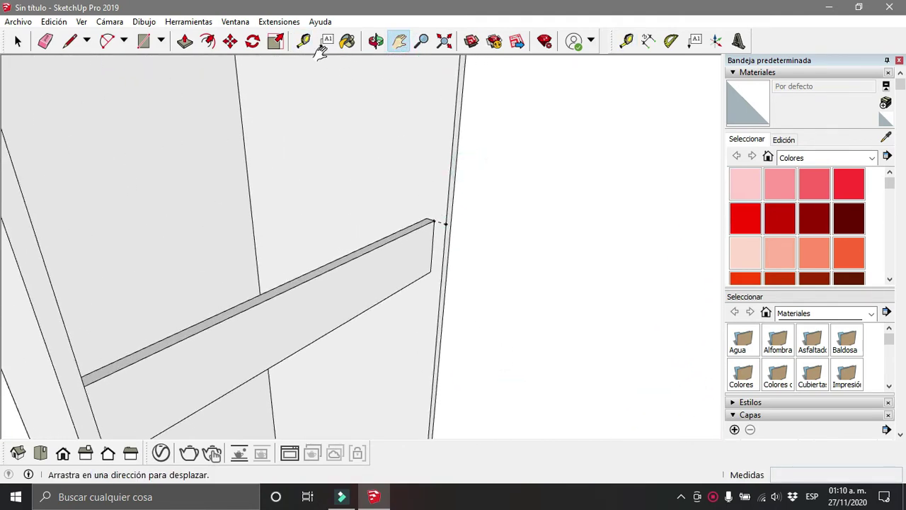
# - Move the rail up flush with the side panel corner and check it from several angles
pyautogui.click(230, 41)
pyautogui.moveTo(429, 273); pyautogui.dragTo(434, 222)
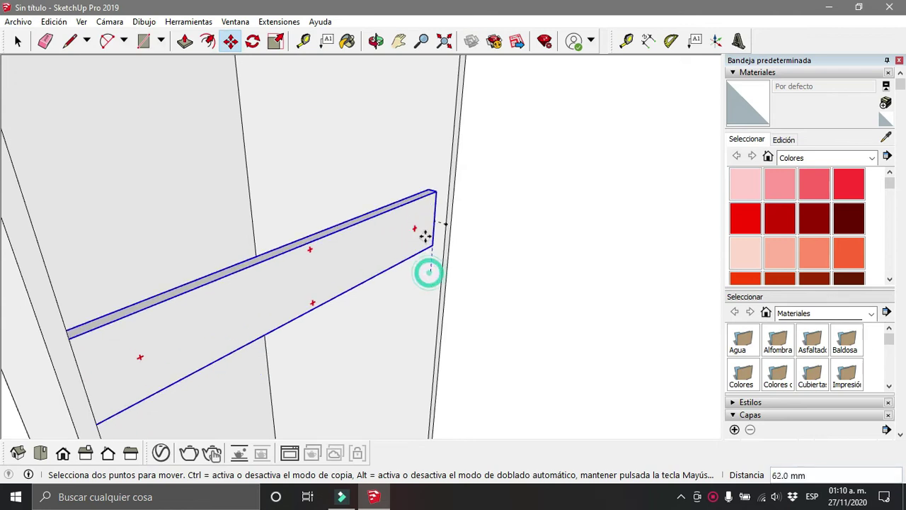
pyautogui.scroll(-5, 530, 235)
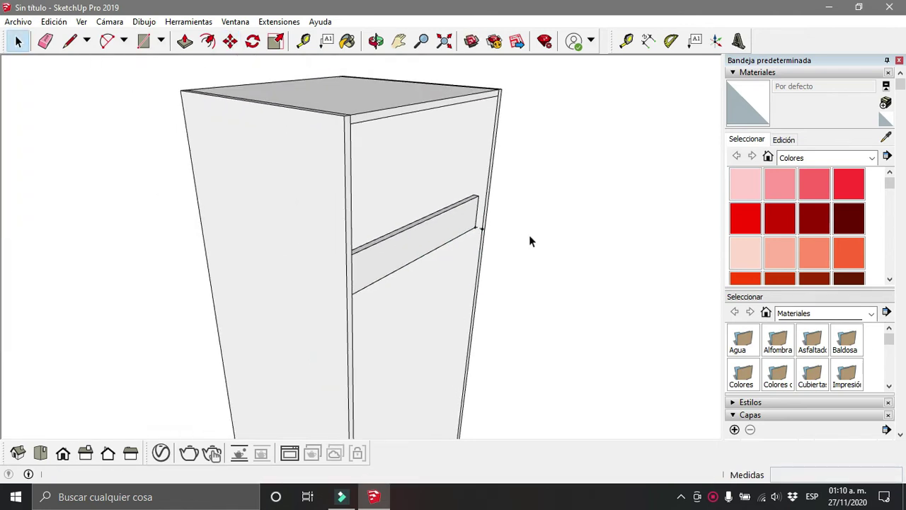
pyautogui.click(399, 40)
pyautogui.moveTo(488, 258); pyautogui.dragTo(437, 125)
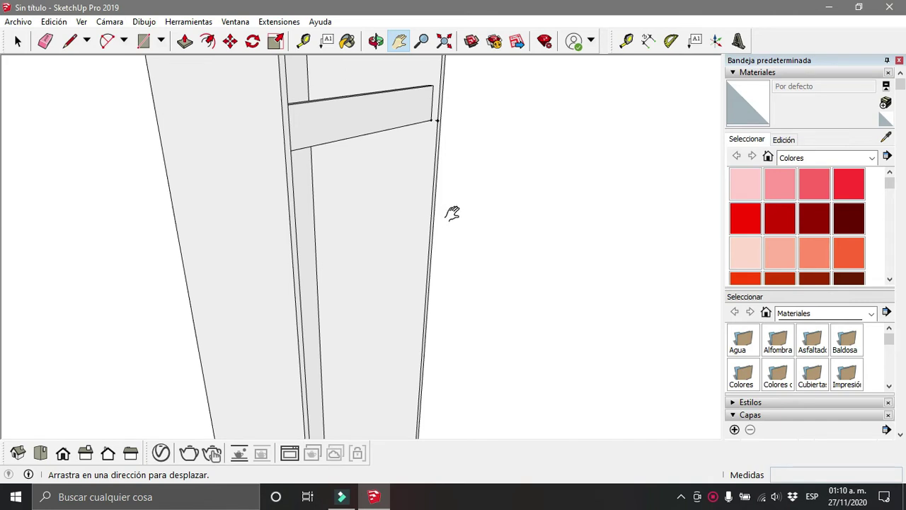
pyautogui.click(376, 40)
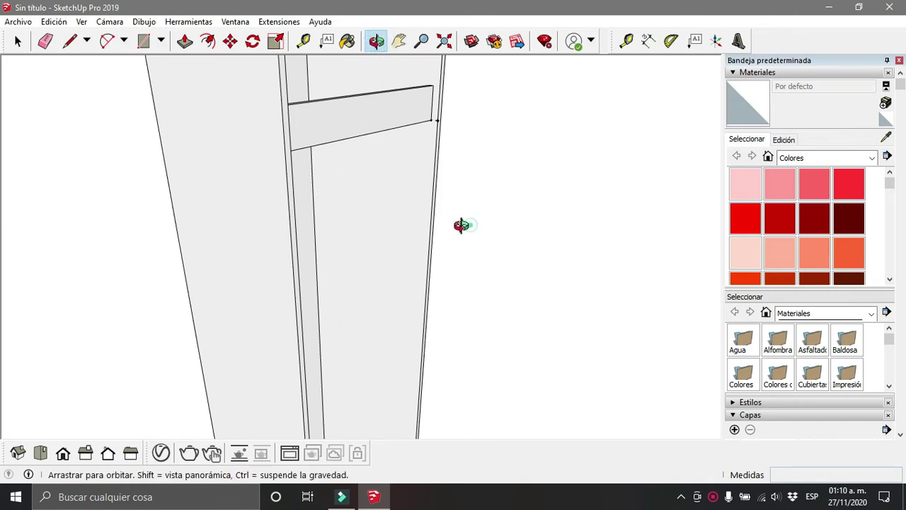
pyautogui.moveTo(461, 224)
pyautogui.mouseDown()
pyautogui.moveTo(404, 200)
pyautogui.moveTo(419, 201)
pyautogui.moveTo(408, 190)
pyautogui.mouseUp()
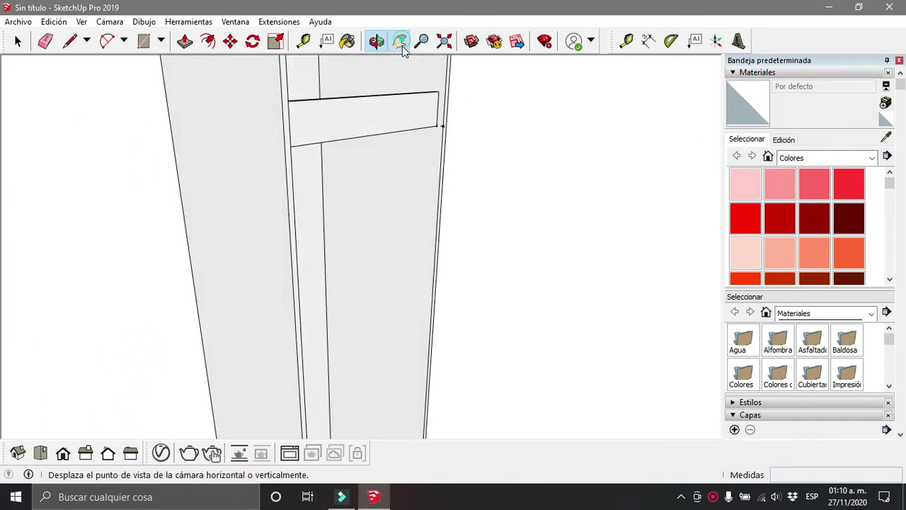
pyautogui.click(399, 41)
pyautogui.moveTo(425, 64); pyautogui.dragTo(461, 135)
pyautogui.scroll(2, 416, 237)
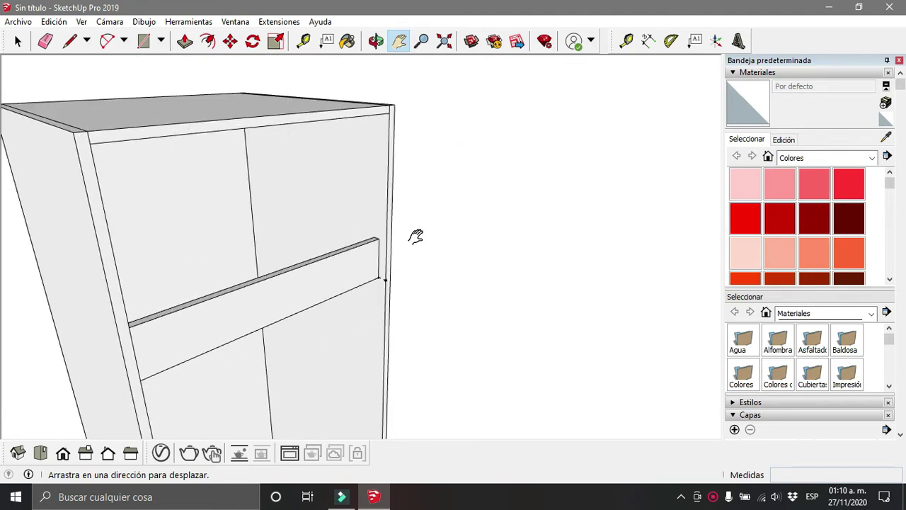
pyautogui.scroll(-2, 415, 236)
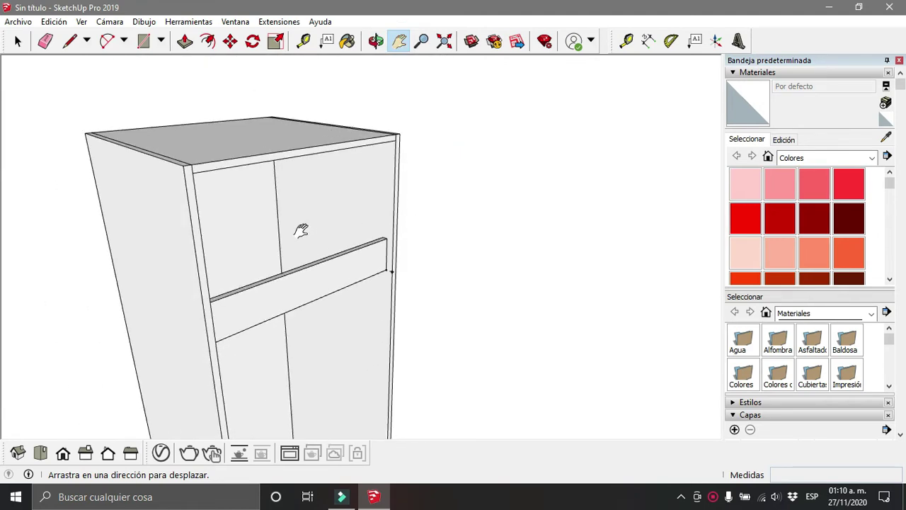
pyautogui.click(376, 40)
pyautogui.moveTo(496, 164); pyautogui.dragTo(459, 183)
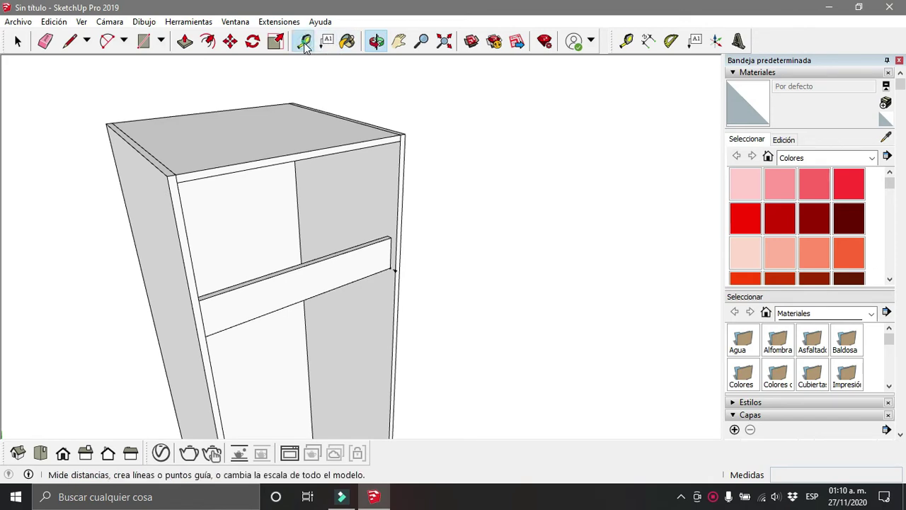
pyautogui.moveTo(414, 135)
pyautogui.mouseDown()
pyautogui.moveTo(245, 172)
pyautogui.moveTo(258, 215)
pyautogui.moveTo(259, 196)
pyautogui.moveTo(301, 184)
pyautogui.moveTo(293, 55)
pyautogui.mouseUp()
# - Measure the cabinet's 584 mm interior width between the side panels
pyautogui.click(303, 40)
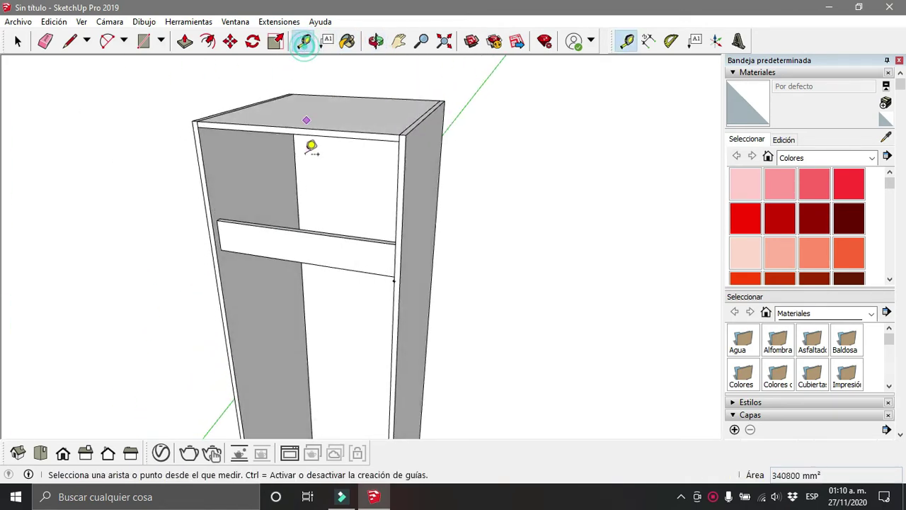
pyautogui.scroll(5, 309, 170)
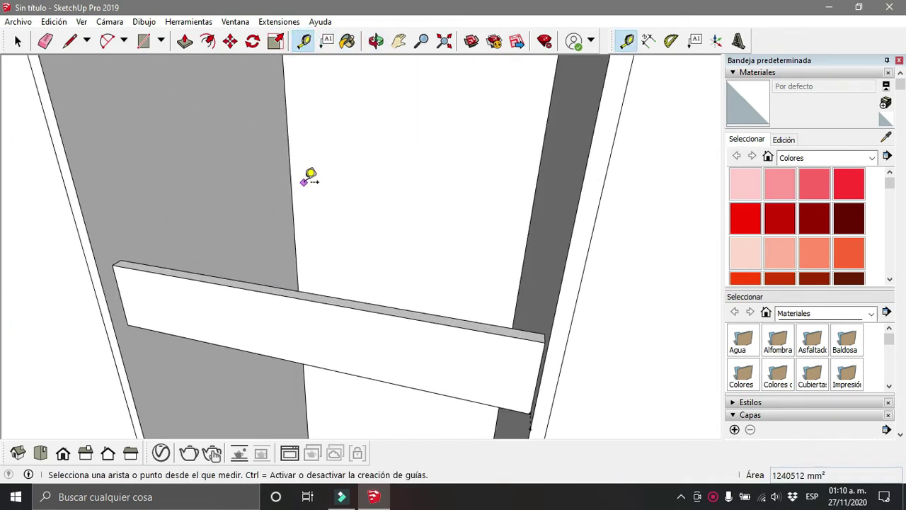
pyautogui.click(108, 264)
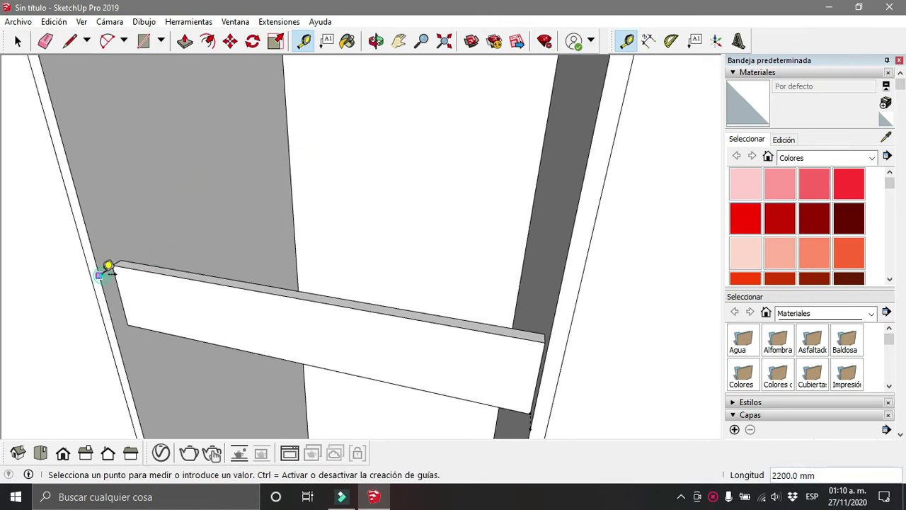
pyautogui.click(290, 131)
pyautogui.scroll(-5, 274, 233)
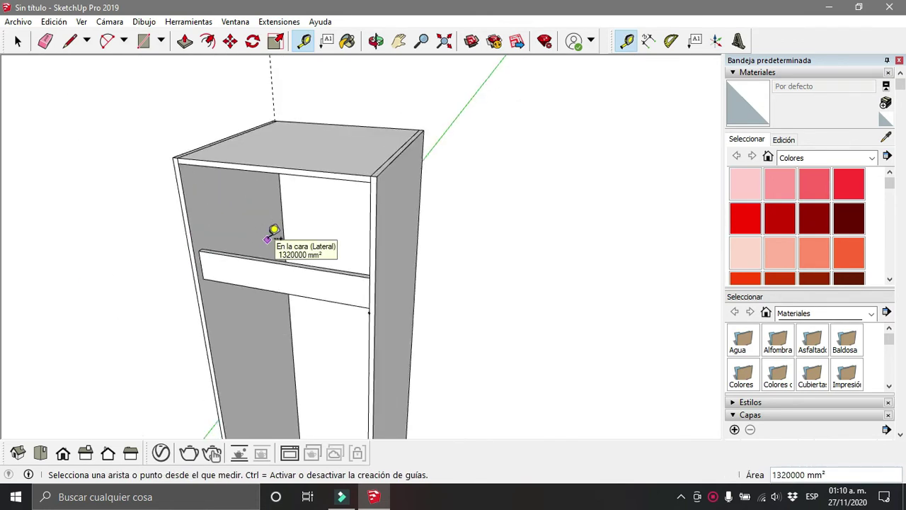
pyautogui.scroll(-3, 273, 234)
pyautogui.press('space')
pyautogui.click(376, 41)
pyautogui.moveTo(404, 213); pyautogui.dragTo(419, 217)
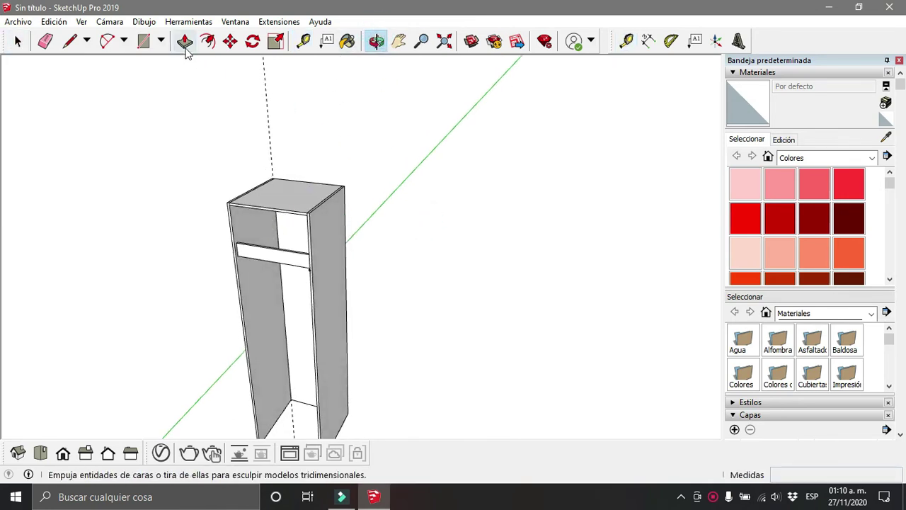
# - Draw a 568 × 584 mm rectangle beside the cabinet and pull it up 16 mm
pyautogui.click(139, 41)
pyautogui.click(408, 340)
pyautogui.write('568,584')
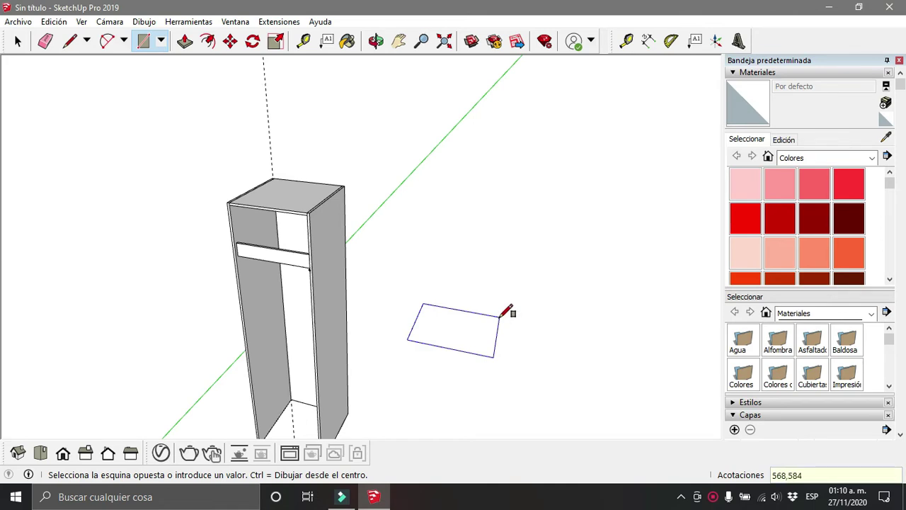
pyautogui.press('Return')
pyautogui.click(185, 41)
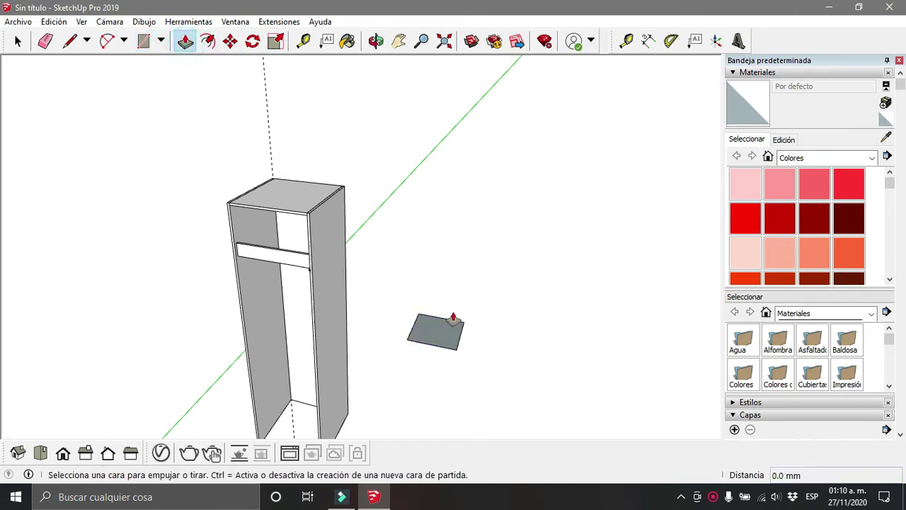
pyautogui.moveTo(441, 334); pyautogui.dragTo(438, 326)
pyautogui.press('Return')
pyautogui.press('space')
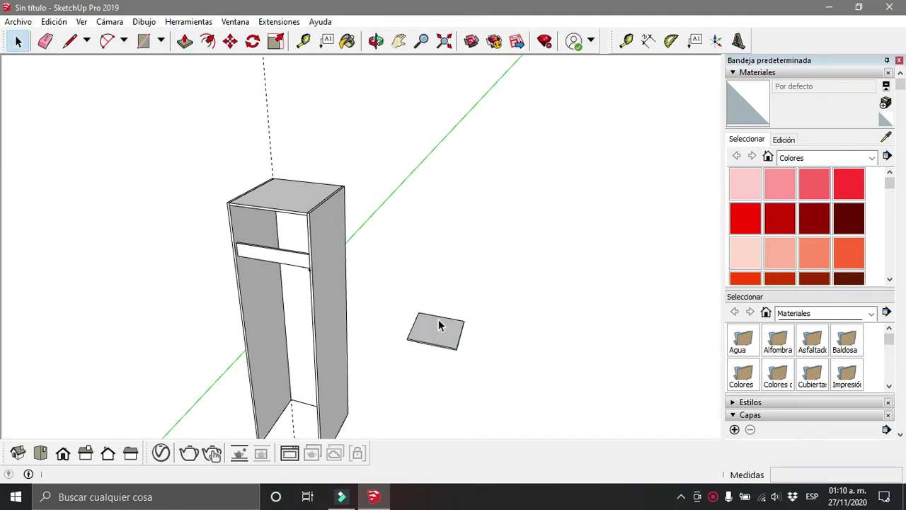
# - Select the slab and make it a component named Division
pyautogui.moveTo(391, 289); pyautogui.dragTo(517, 405)
pyautogui.press('g')
pyautogui.write('Division')
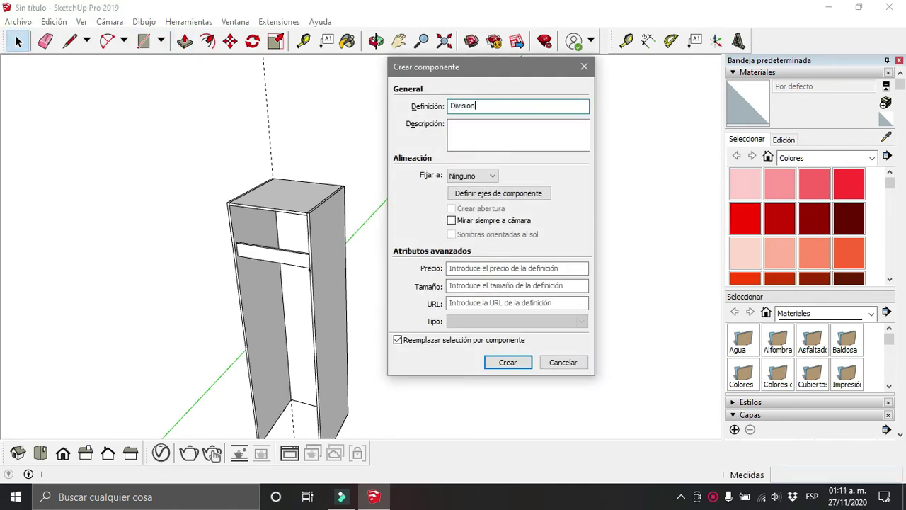
pyautogui.press('Return')
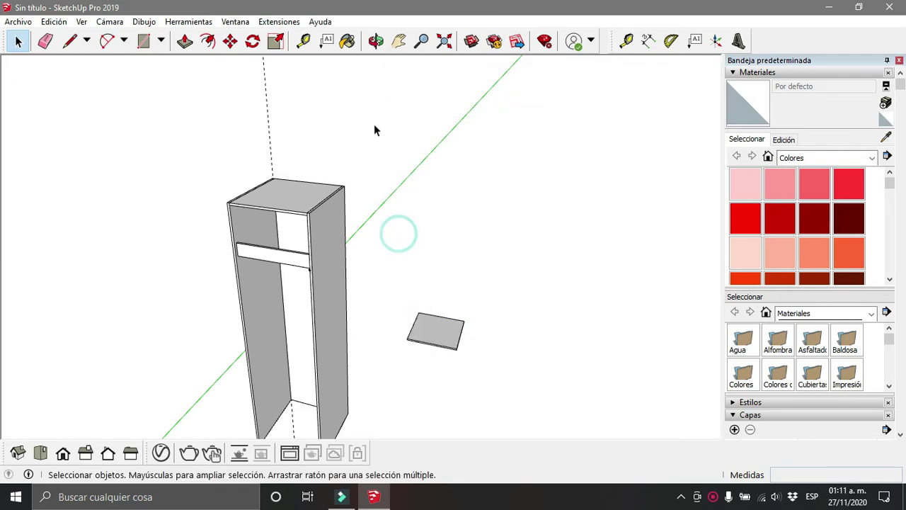
# - Move the Division slab into the cabinet's inner corner and orbit in to inspect it
pyautogui.click(231, 41)
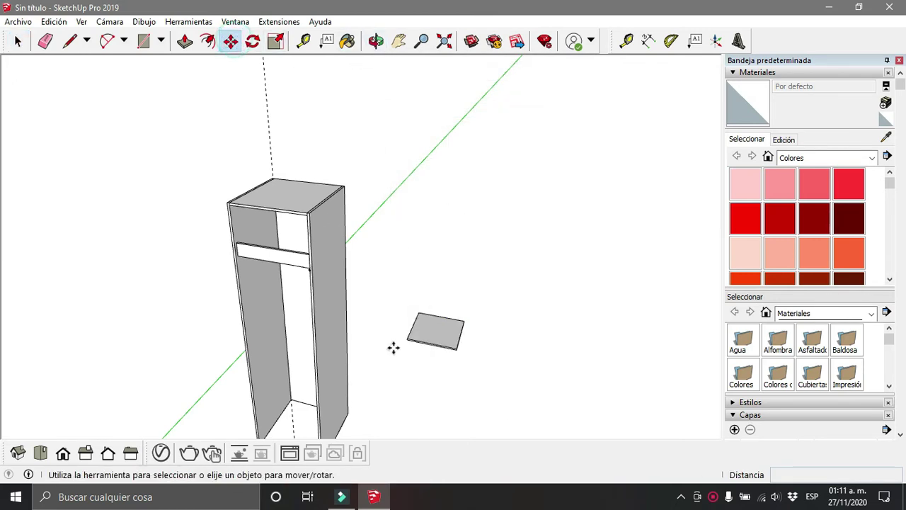
pyautogui.click(408, 339)
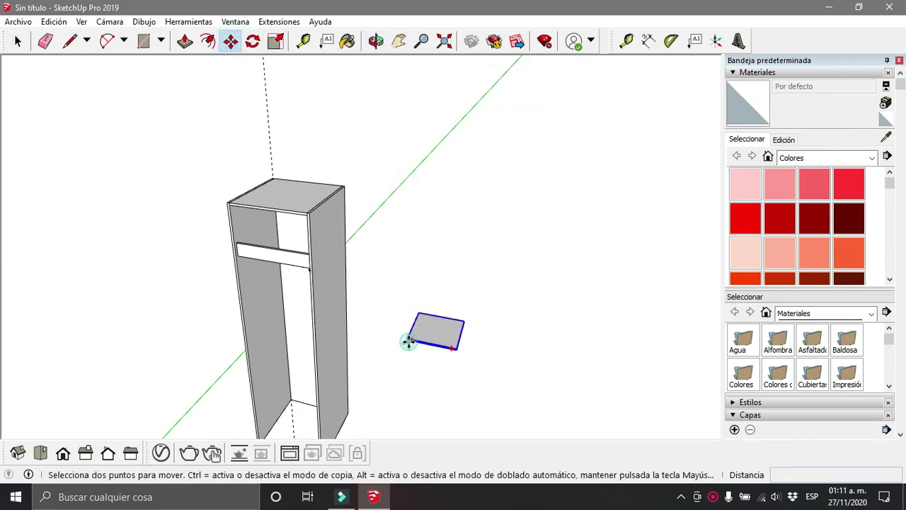
pyautogui.click(234, 246)
pyautogui.click(376, 40)
pyautogui.moveTo(317, 139); pyautogui.dragTo(328, 289)
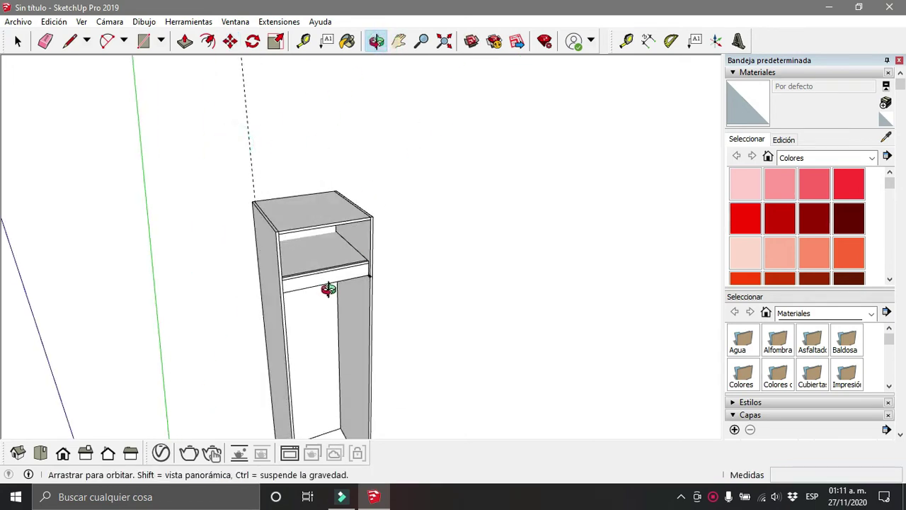
pyautogui.scroll(5, 354, 252)
pyautogui.moveTo(367, 239); pyautogui.dragTo(481, 248)
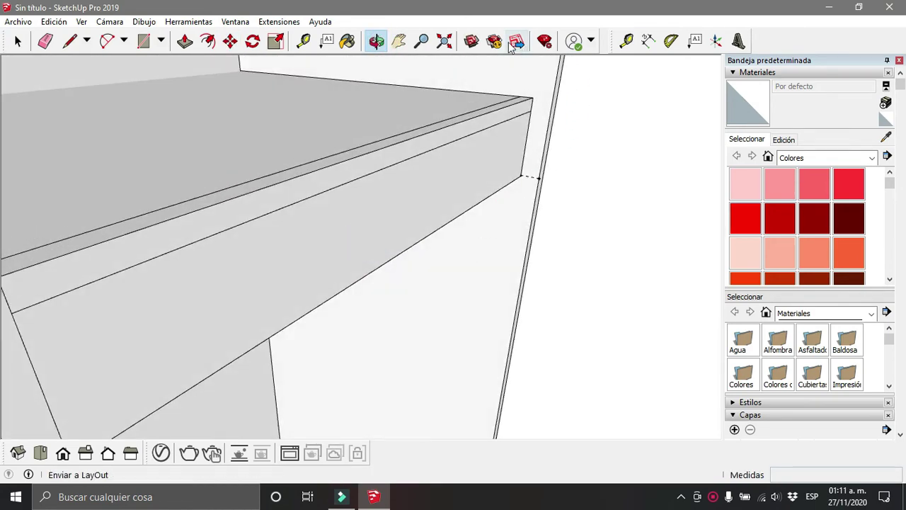
pyautogui.click(399, 40)
# - Mark a 100 mm guide point along the cabinet edge and move the shelf's top edges to it
pyautogui.click(303, 41)
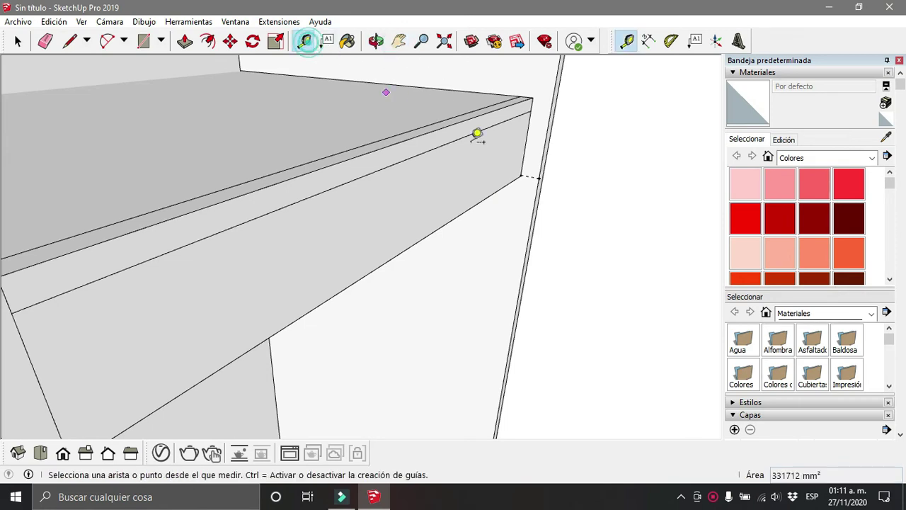
pyautogui.click(538, 178)
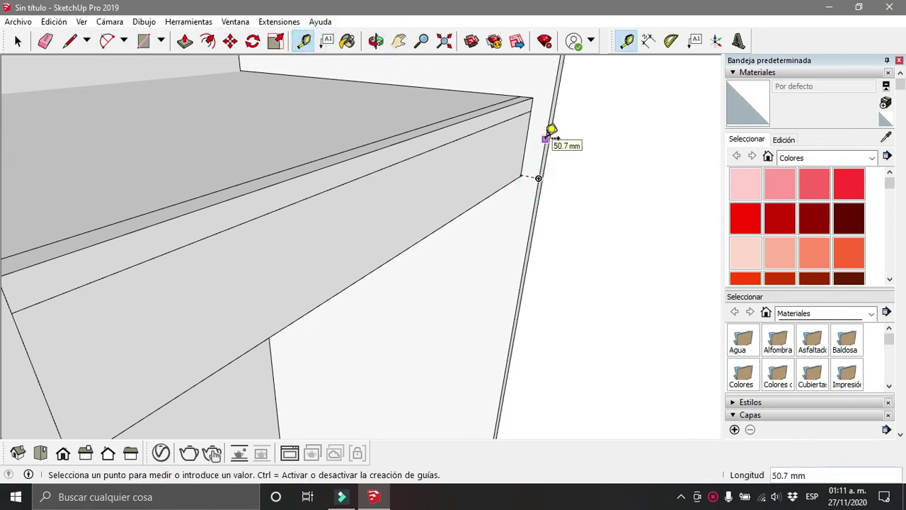
pyautogui.press('Return')
pyautogui.press('space')
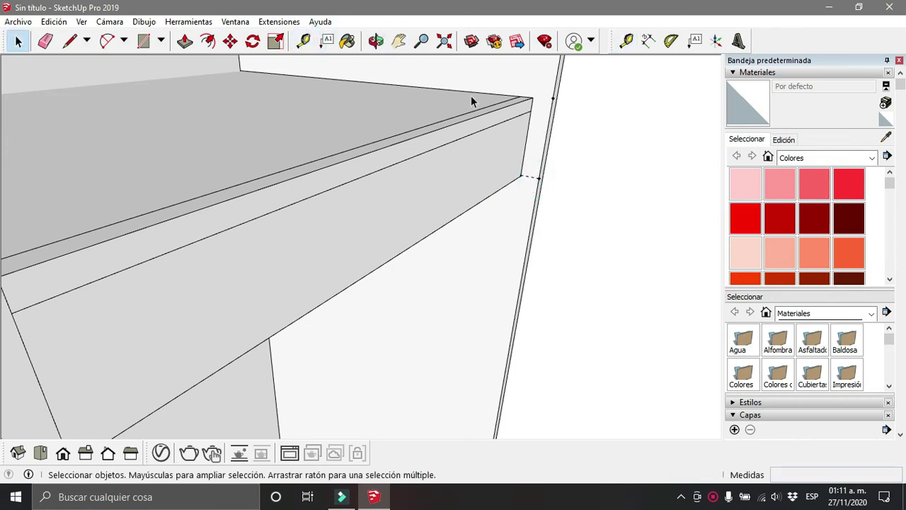
pyautogui.click(467, 106)
pyautogui.click(231, 40)
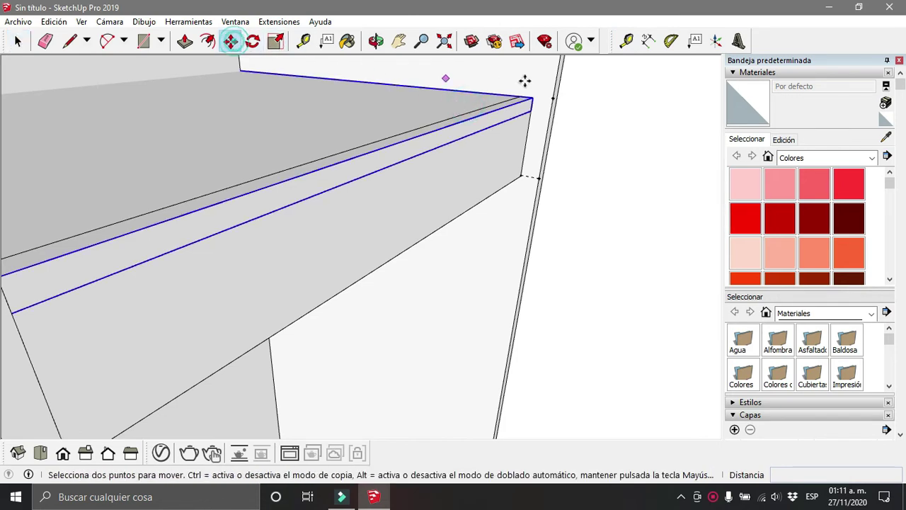
pyautogui.click(534, 98)
pyautogui.click(551, 97)
pyautogui.press('space')
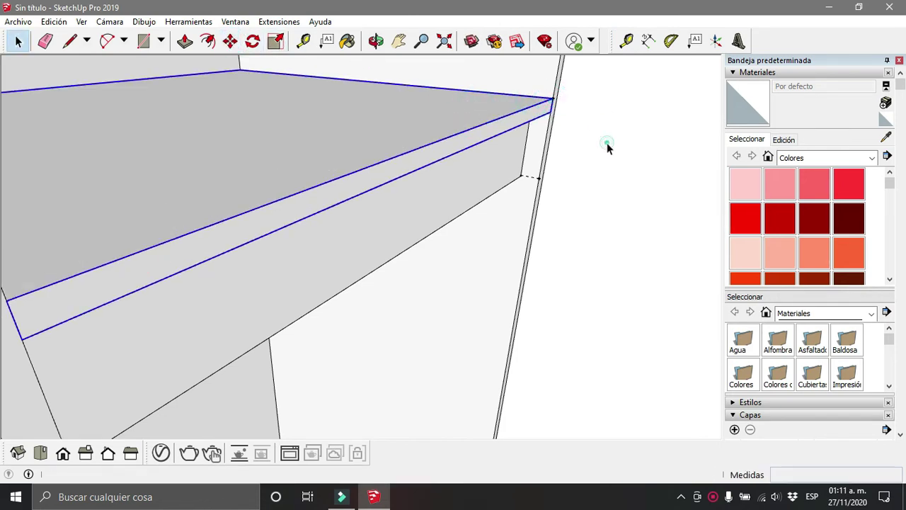
pyautogui.click(607, 146)
# - Zoom in on the shelf's front corner and lift the shelf 16 mm
pyautogui.click(531, 178)
pyautogui.click(613, 169)
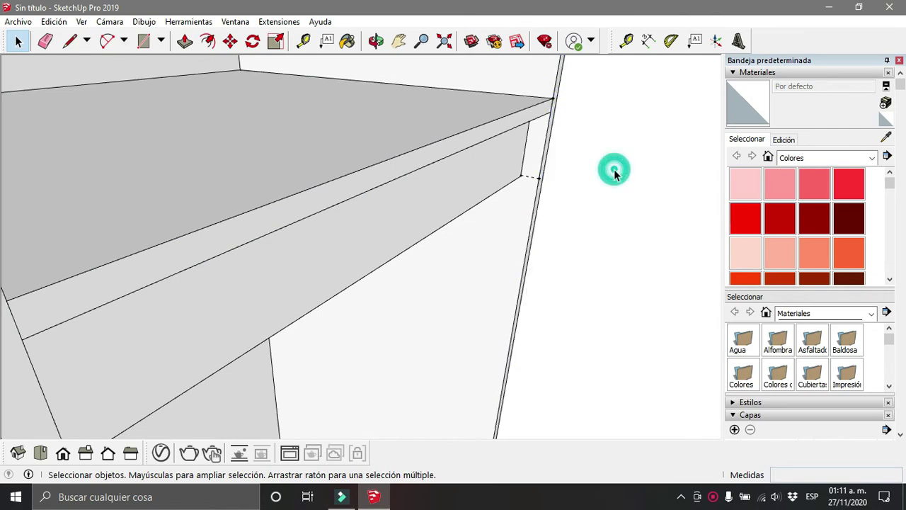
pyautogui.scroll(-3, 614, 169)
pyautogui.click(376, 40)
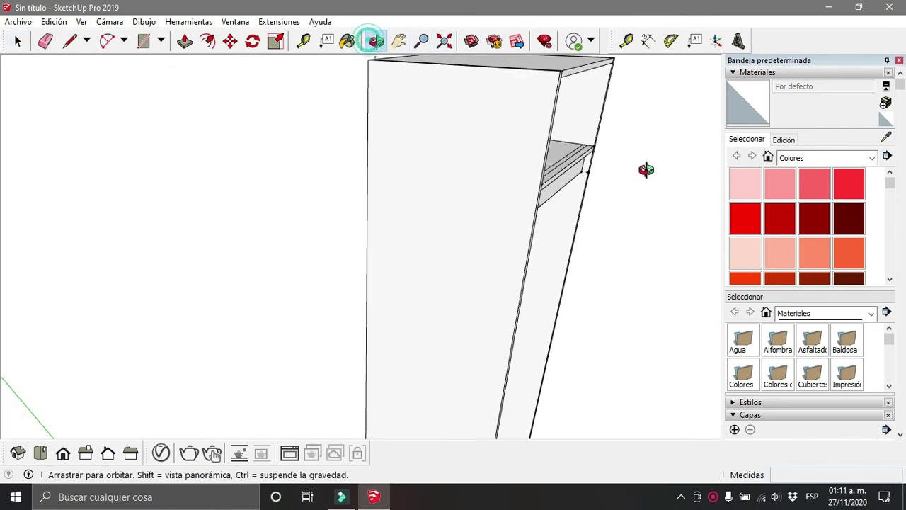
pyautogui.moveTo(647, 170)
pyautogui.mouseDown()
pyautogui.moveTo(520, 166)
pyautogui.moveTo(596, 185)
pyautogui.mouseUp()
pyautogui.scroll(2, 643, 176)
pyautogui.scroll(2, 643, 172)
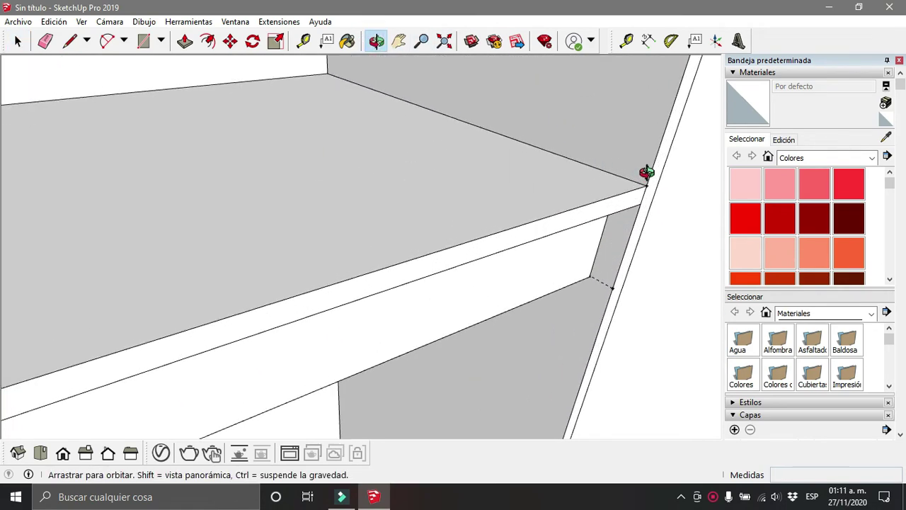
pyautogui.scroll(2, 633, 181)
pyautogui.scroll(2, 659, 160)
pyautogui.scroll(2, 673, 117)
pyautogui.scroll(-3, 649, 134)
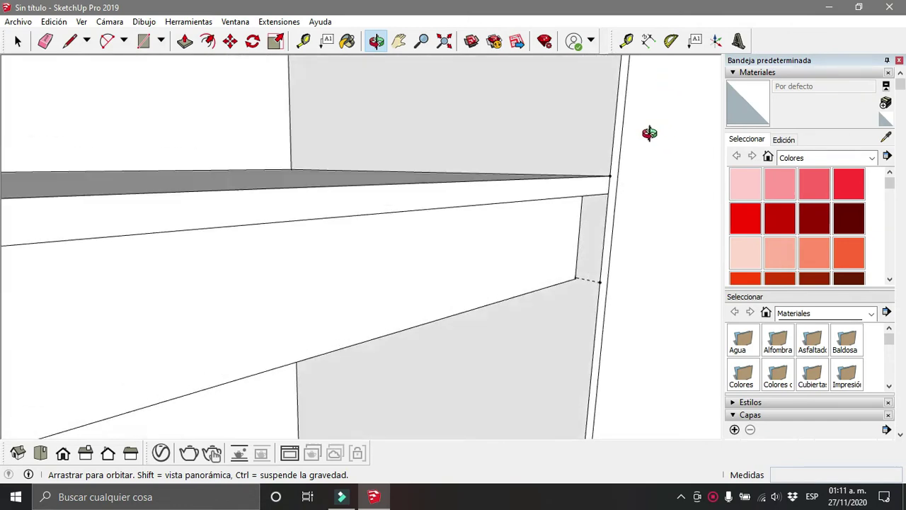
pyautogui.click(235, 44)
pyautogui.click(616, 188)
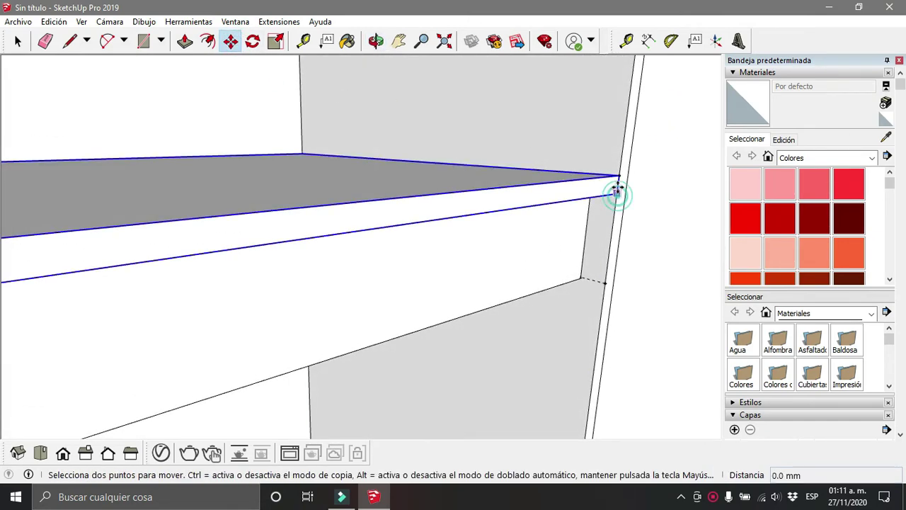
pyautogui.click(618, 177)
# - Orbit and pan back out to an angled view of the whole cabinet
pyautogui.scroll(-2, 687, 238)
pyautogui.scroll(-2, 687, 239)
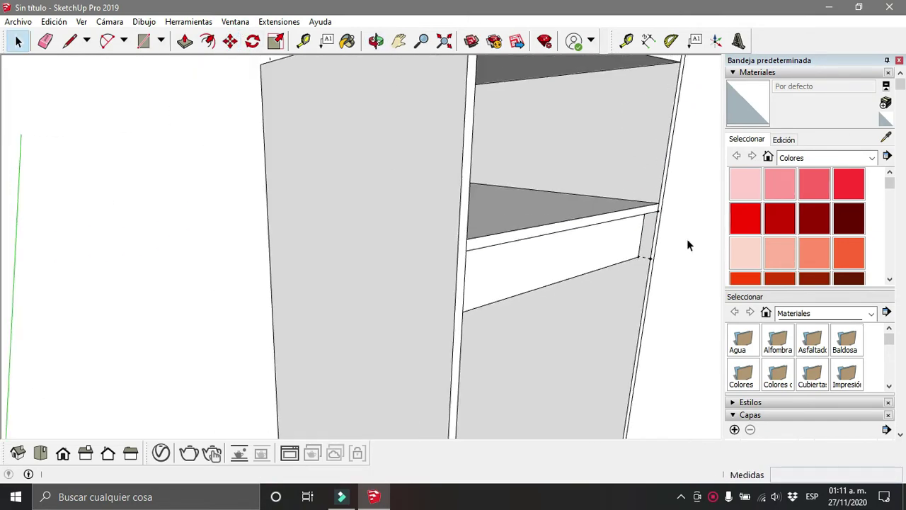
pyautogui.click(381, 43)
pyautogui.moveTo(677, 169)
pyautogui.mouseDown()
pyautogui.moveTo(560, 196)
pyautogui.moveTo(306, 110)
pyautogui.mouseUp()
pyautogui.scroll(-2, 564, 194)
pyautogui.scroll(-2, 559, 227)
pyautogui.click(398, 41)
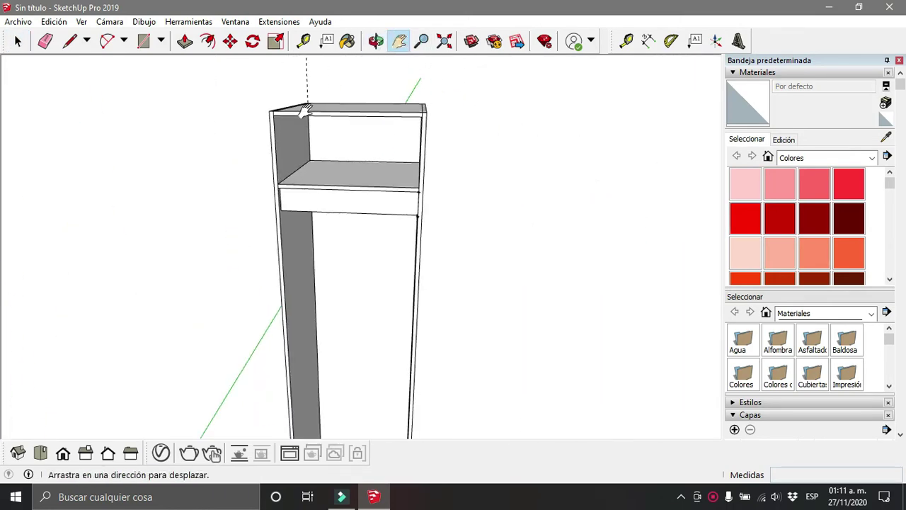
pyautogui.click(304, 41)
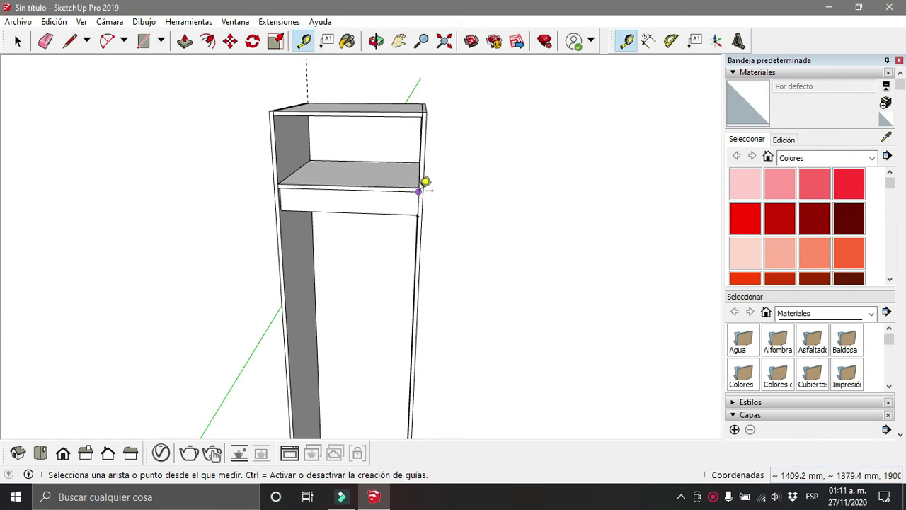
pyautogui.click(419, 192)
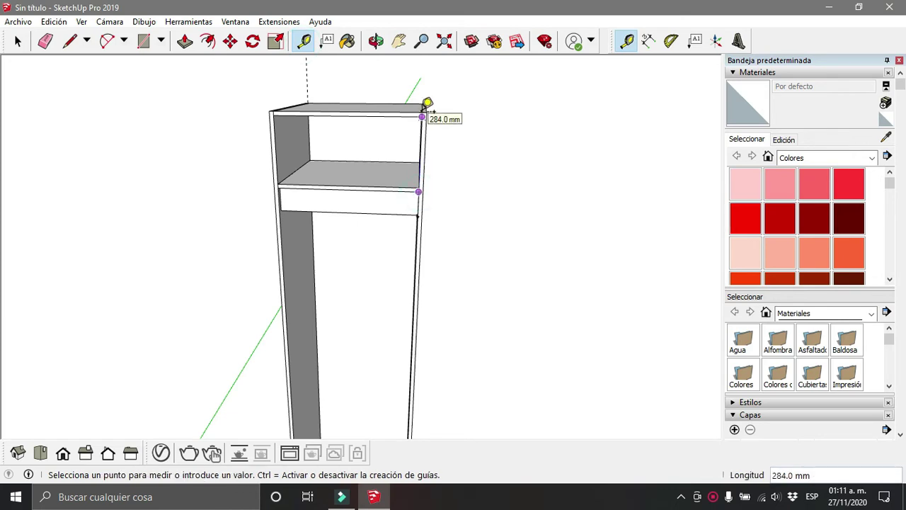
pyautogui.scroll(2, 425, 106)
pyautogui.scroll(3, 427, 114)
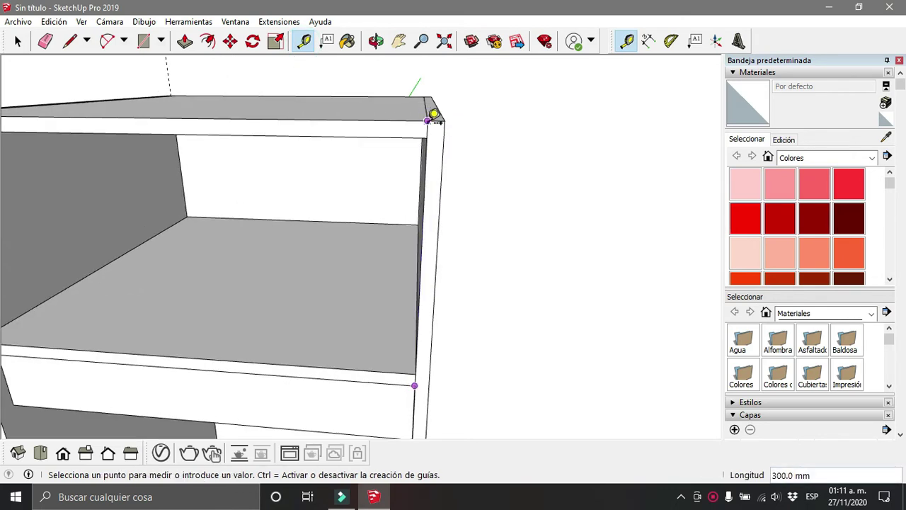
pyautogui.press('space')
pyautogui.scroll(-4, 483, 162)
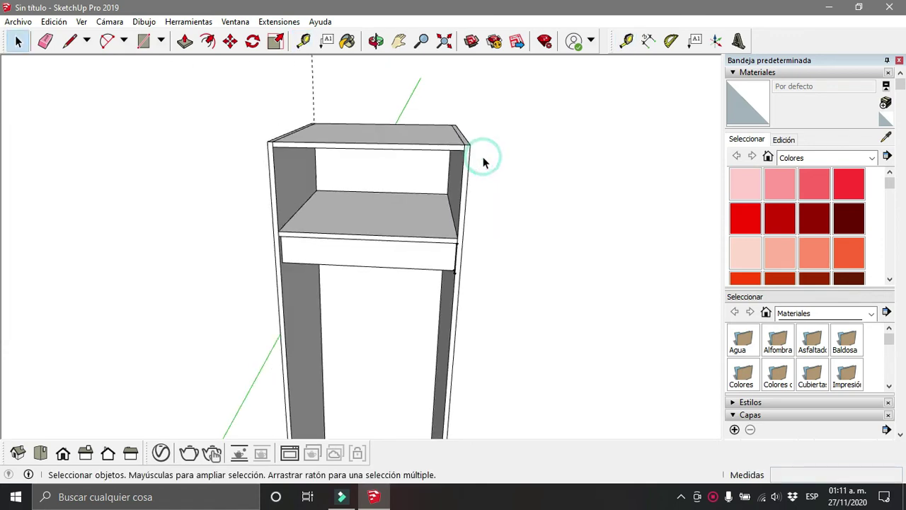
pyautogui.click(303, 41)
pyautogui.click(268, 141)
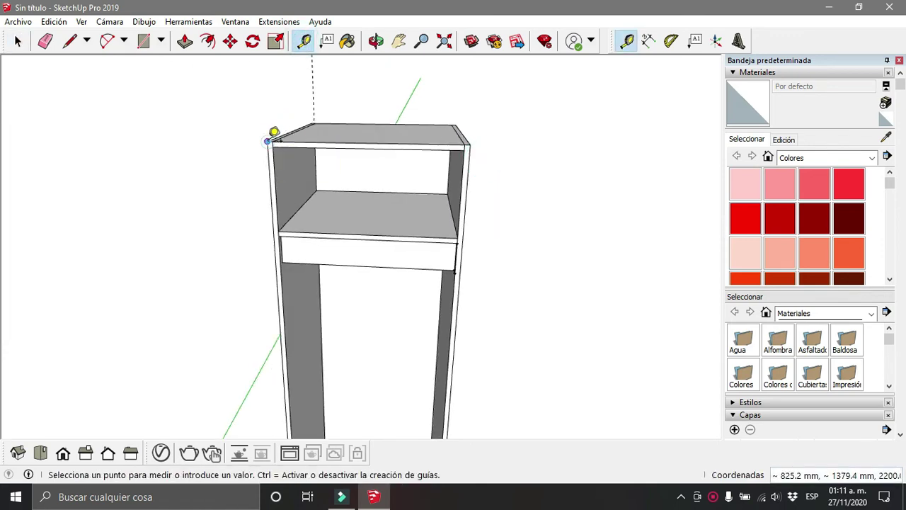
pyautogui.click(478, 139)
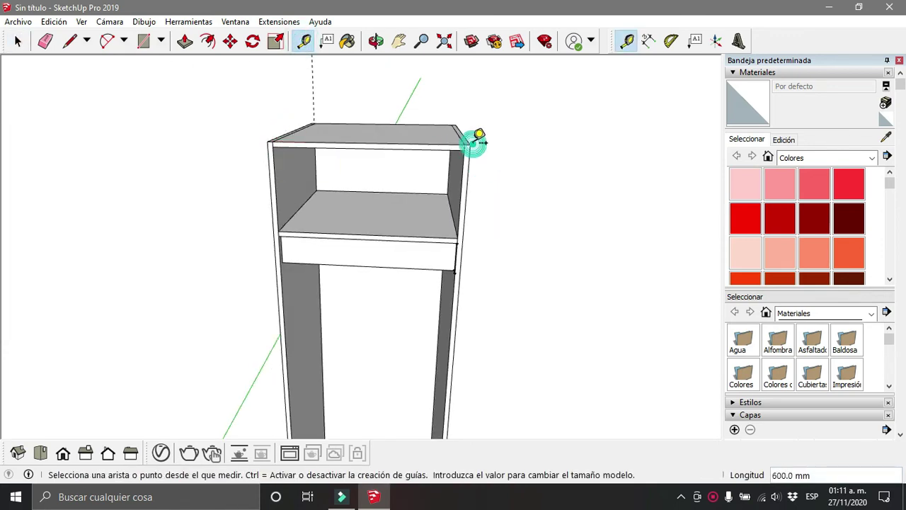
pyautogui.moveTo(522, 162); pyautogui.dragTo(531, 169, button='middle')
pyautogui.click(375, 41)
pyautogui.moveTo(533, 170); pyautogui.dragTo(429, 116)
pyautogui.click(398, 41)
pyautogui.click(376, 41)
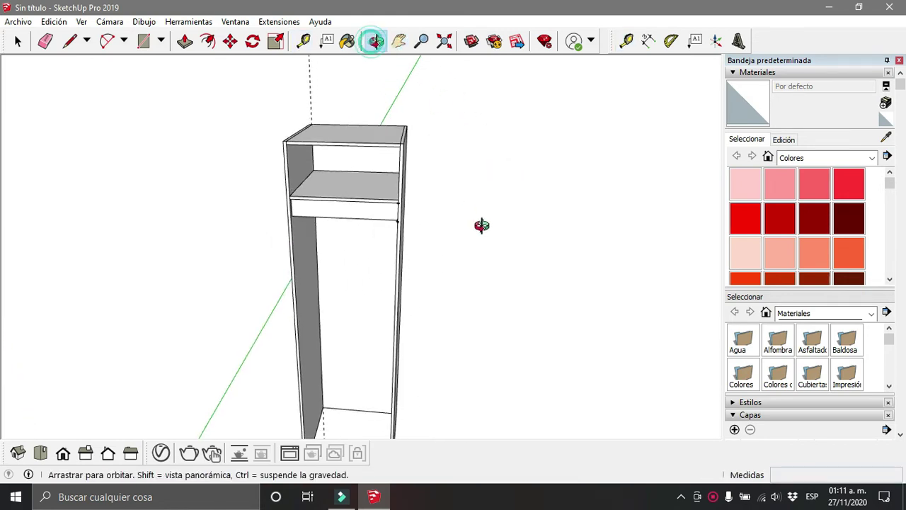
pyautogui.moveTo(484, 226); pyautogui.dragTo(460, 143)
pyautogui.click(398, 41)
pyautogui.moveTo(526, 270); pyautogui.dragTo(423, 222)
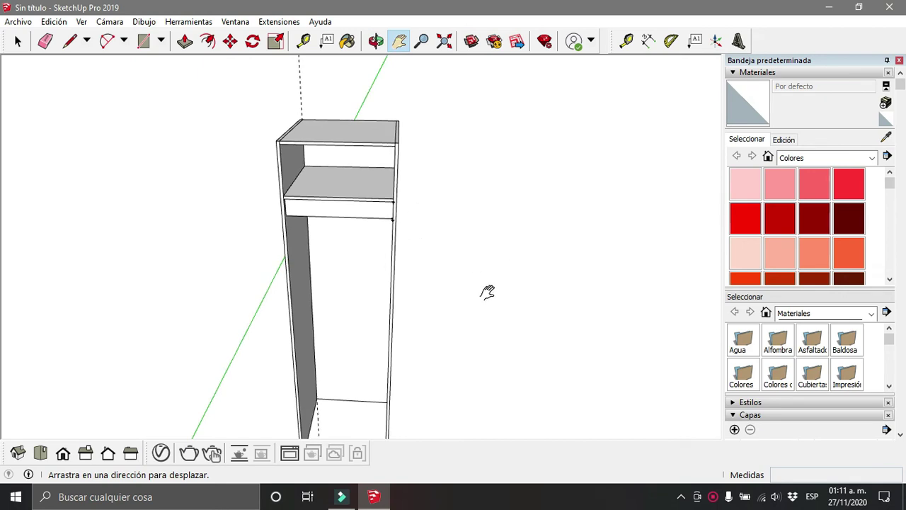
pyautogui.scroll(-2, 344, 228)
pyautogui.scroll(-2, 368, 230)
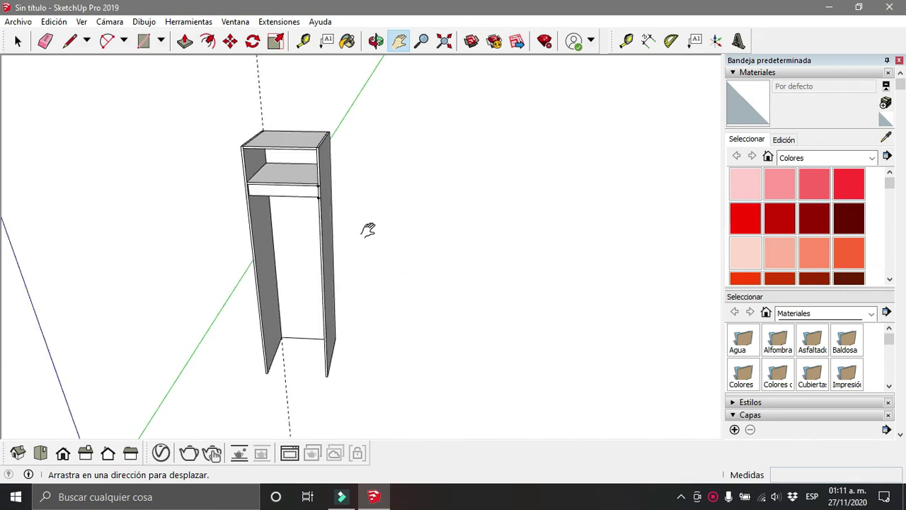
# - Draw a 298 × 16 mm rectangle beside the cabinet and push/pull it up 300 mm
pyautogui.click(144, 41)
pyautogui.click(408, 341)
pyautogui.write('298,16')
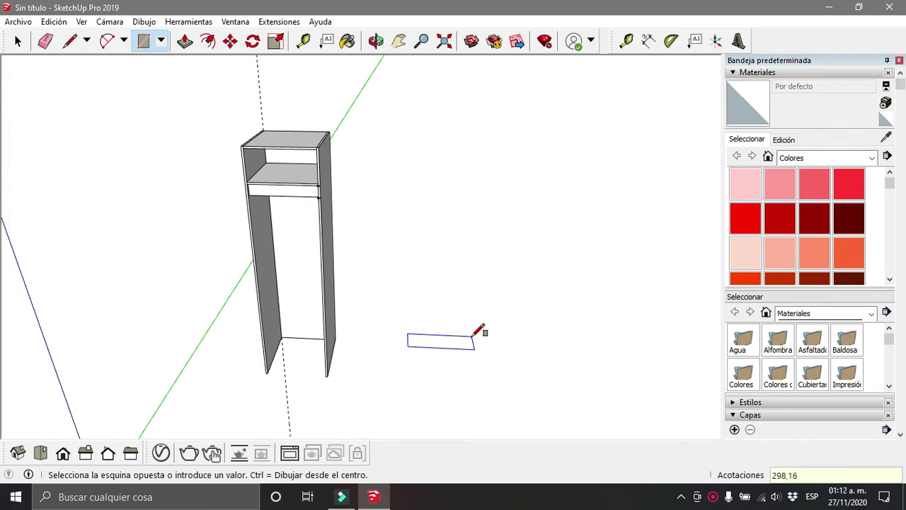
pyautogui.click(474, 335)
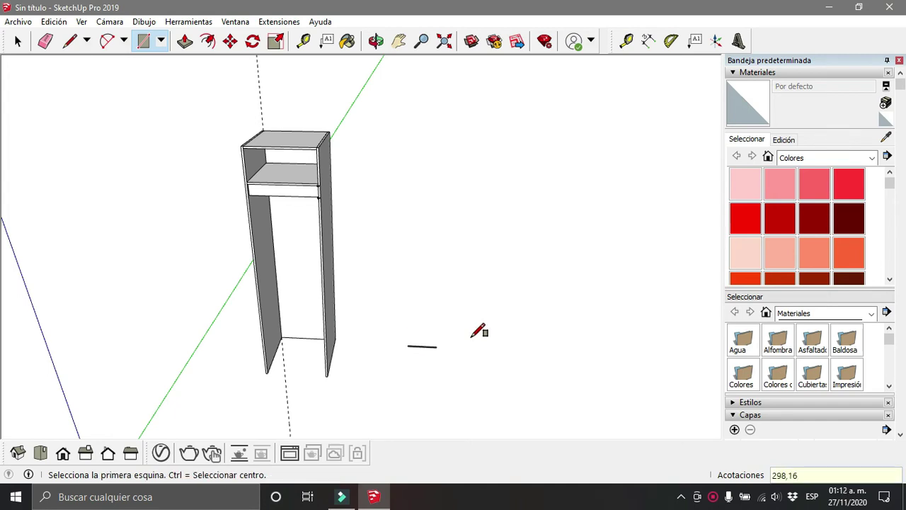
pyautogui.scroll(5, 474, 335)
pyautogui.click(185, 41)
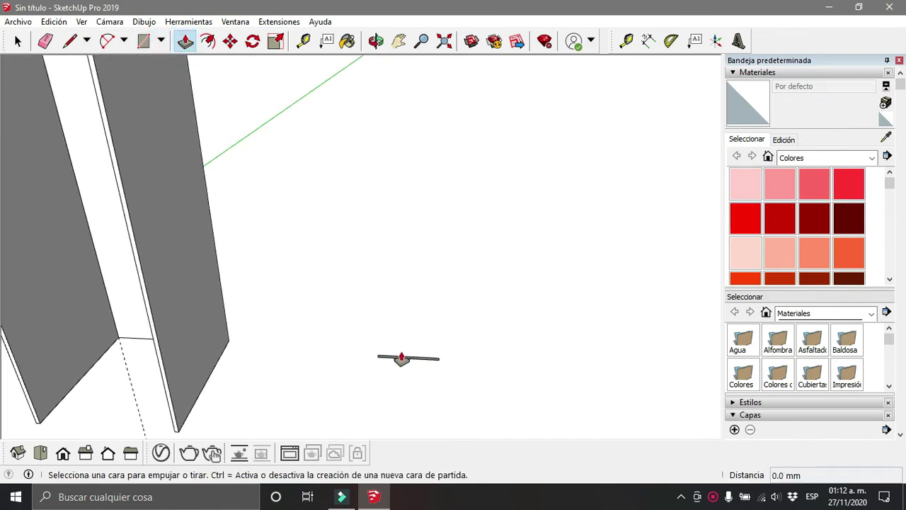
pyautogui.scroll(3, 402, 363)
pyautogui.scroll(2, 401, 363)
pyautogui.click(401, 364)
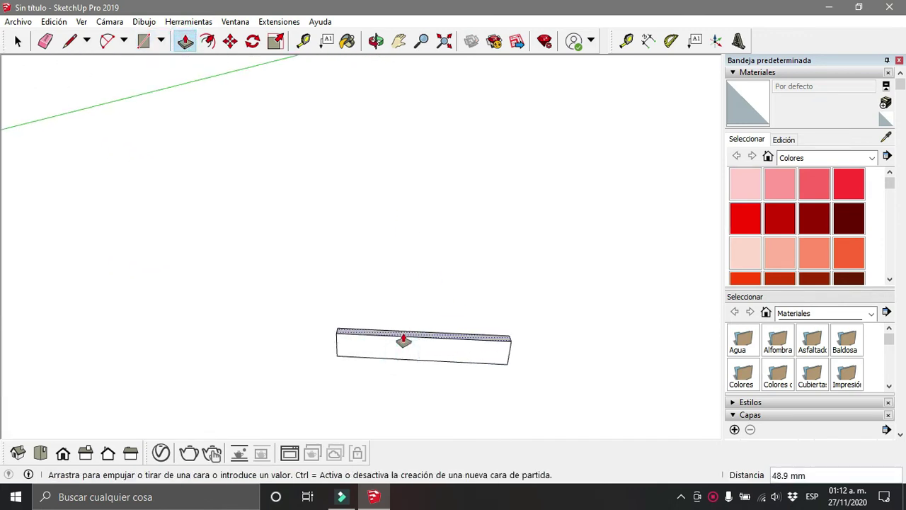
pyautogui.press('Return')
pyautogui.press('space')
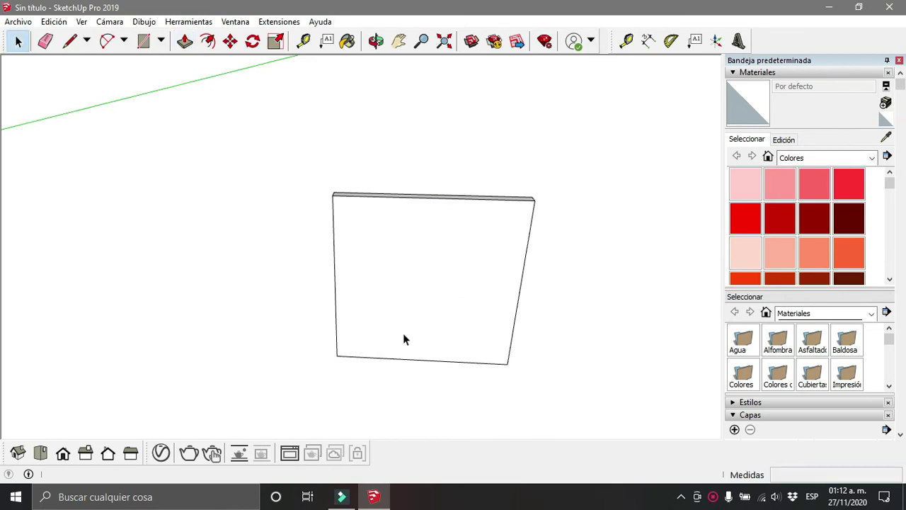
# - Select the new panel and make it a component named Puerta
pyautogui.scroll(-2, 296, 219)
pyautogui.moveTo(288, 201); pyautogui.dragTo(505, 382)
pyautogui.press('g')
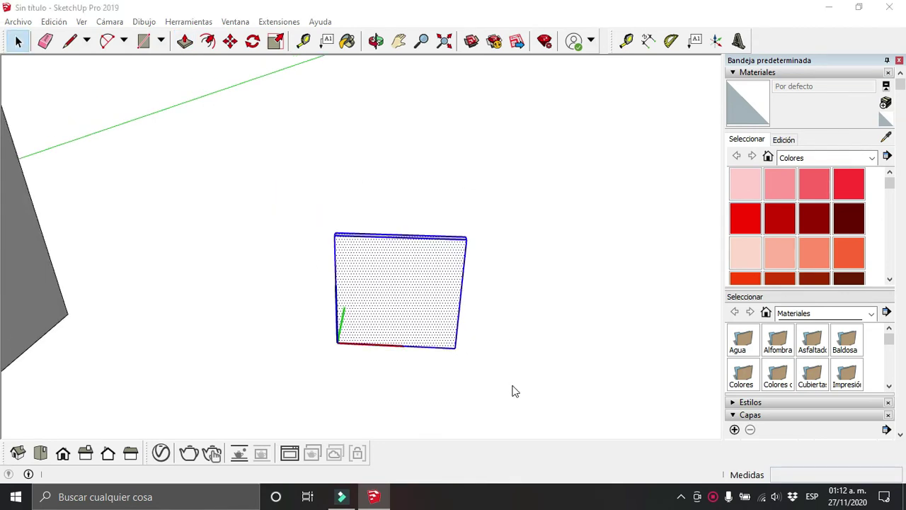
pyautogui.write('Puerta')
pyautogui.press('Return')
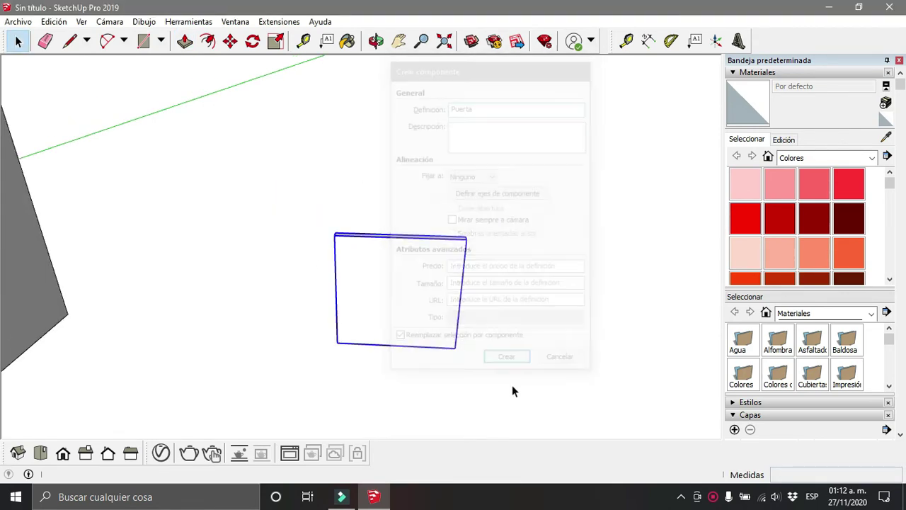
pyautogui.scroll(-2, 512, 385)
pyautogui.click(401, 41)
pyautogui.scroll(-2, 472, 338)
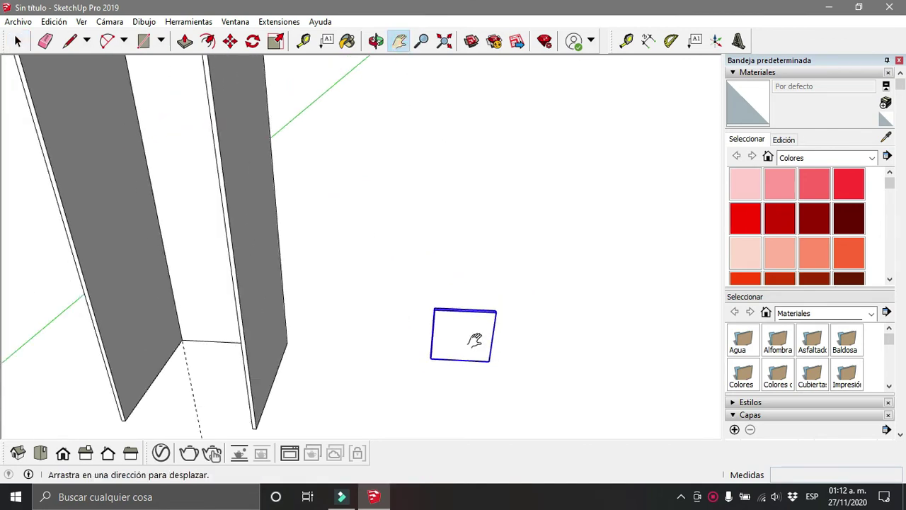
pyautogui.scroll(-2, 395, 226)
pyautogui.scroll(-1, 368, 138)
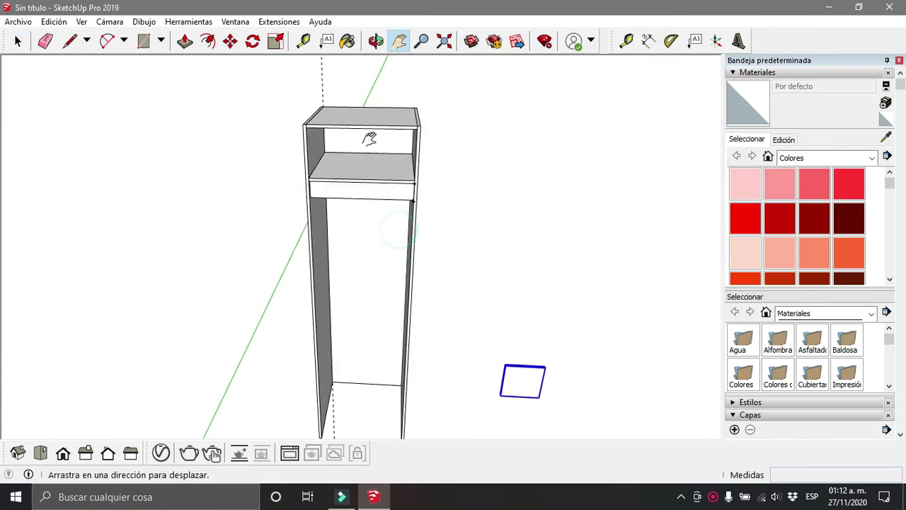
# - Pick up the door panel, undo an accidental rotation, and reframe the view around the cabinet's side
pyautogui.click(230, 41)
pyautogui.click(505, 383)
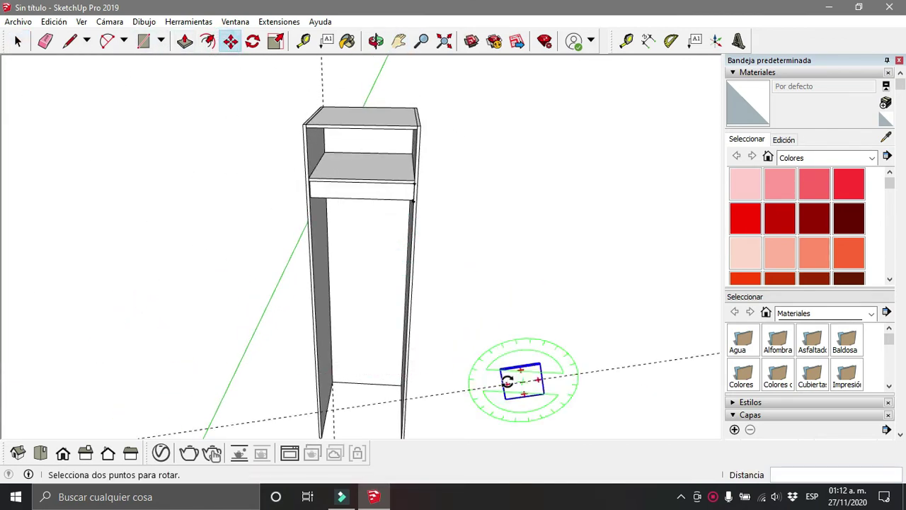
pyautogui.press('Escape')
pyautogui.click(519, 383)
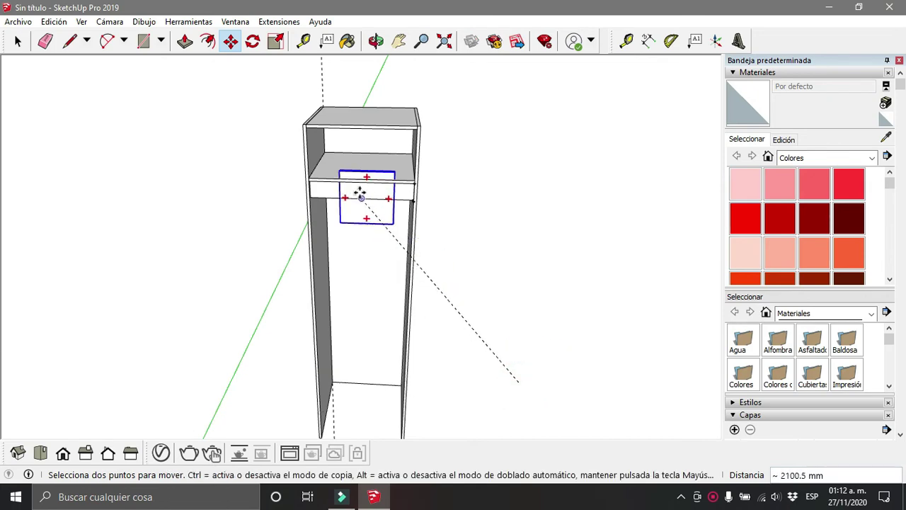
pyautogui.click(376, 40)
pyautogui.moveTo(318, 99)
pyautogui.mouseDown()
pyautogui.moveTo(478, 138)
pyautogui.moveTo(409, 140)
pyautogui.mouseUp()
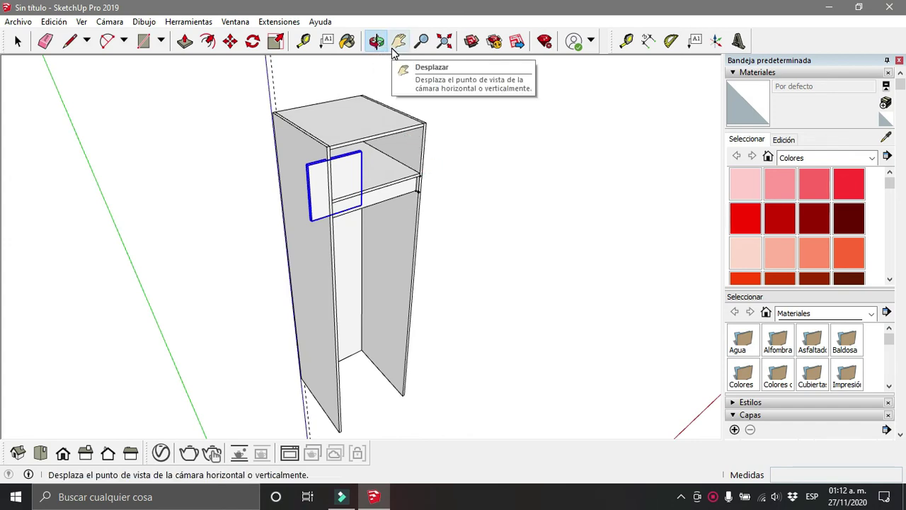
pyautogui.scroll(2, 277, 173)
pyautogui.scroll(2, 282, 172)
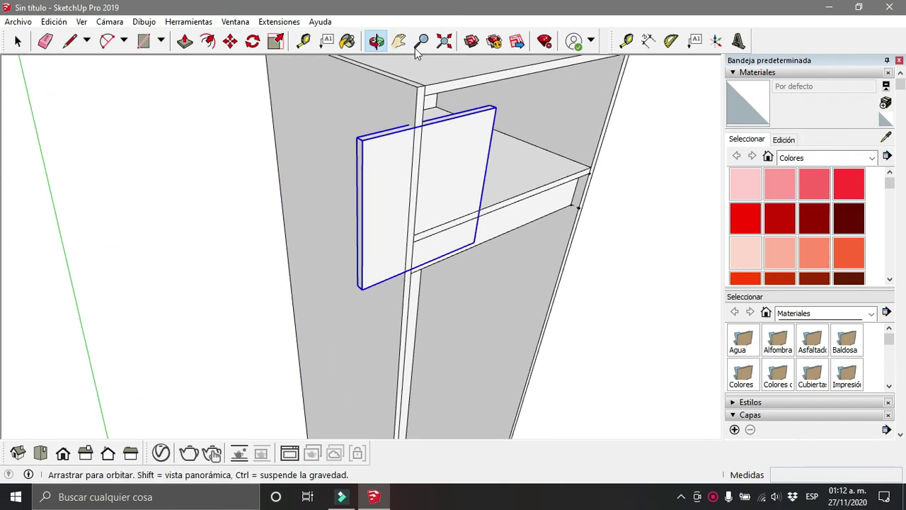
pyautogui.click(399, 41)
pyautogui.moveTo(425, 64)
pyautogui.mouseDown()
pyautogui.moveTo(386, 192)
pyautogui.moveTo(404, 185)
pyautogui.mouseUp()
pyautogui.click(376, 40)
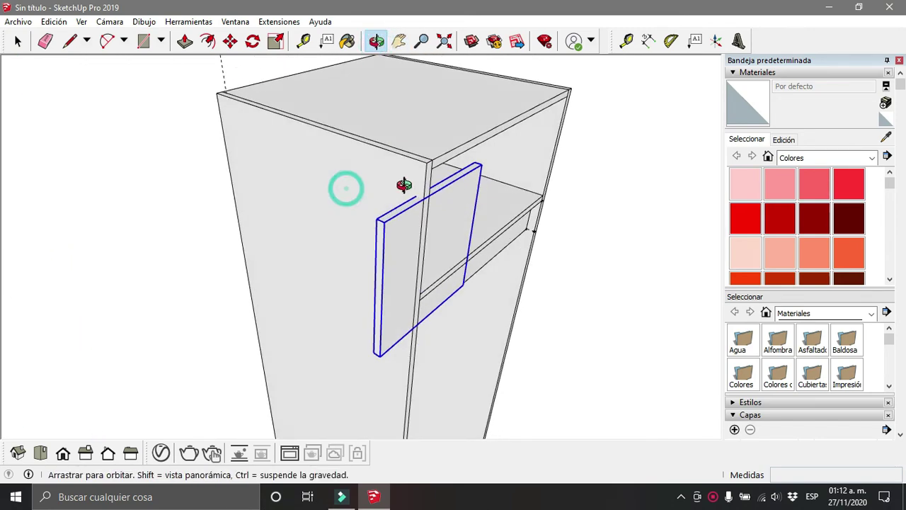
# - Snap the door panel's corner to the cabinet's top front corner and orbit to check it
pyautogui.click(231, 41)
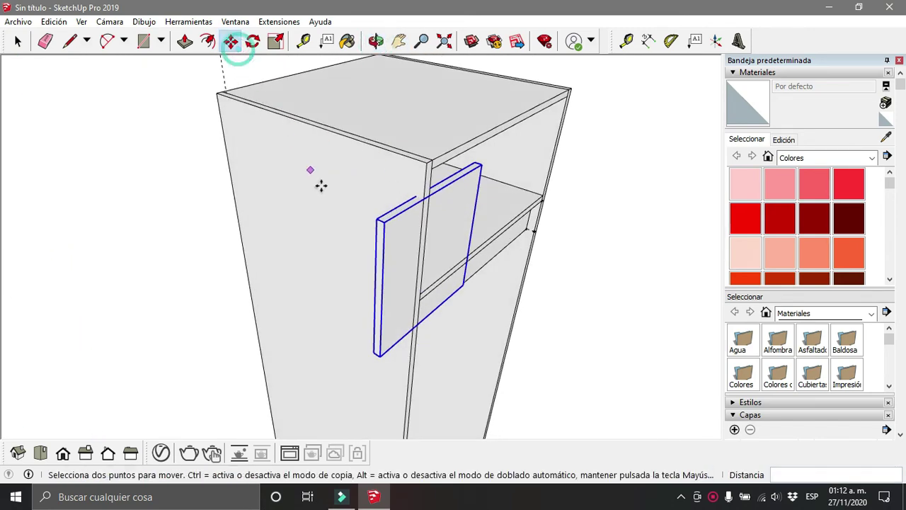
pyautogui.click(372, 218)
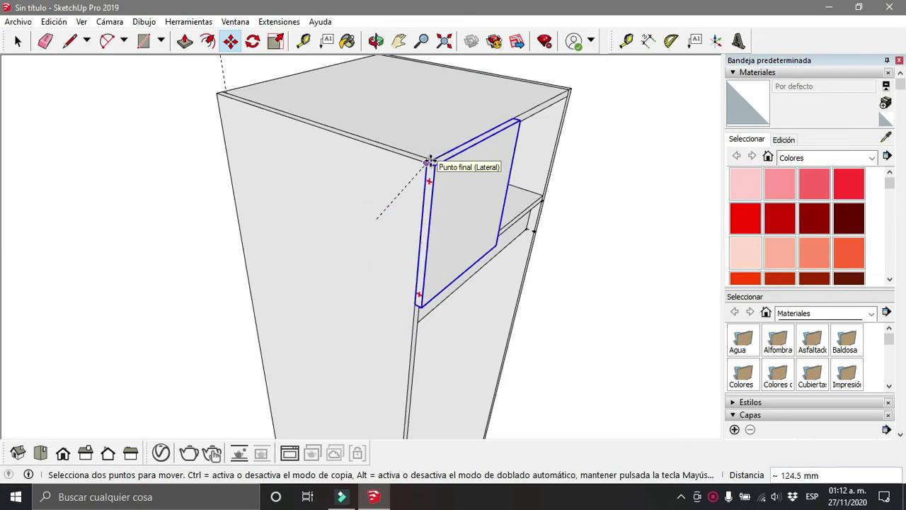
pyautogui.click(428, 162)
pyautogui.click(376, 41)
pyautogui.moveTo(614, 160)
pyautogui.mouseDown()
pyautogui.moveTo(411, 199)
pyautogui.moveTo(407, 181)
pyautogui.mouseUp()
pyautogui.moveTo(563, 233)
pyautogui.mouseDown()
pyautogui.moveTo(478, 222)
pyautogui.moveTo(506, 219)
pyautogui.mouseUp()
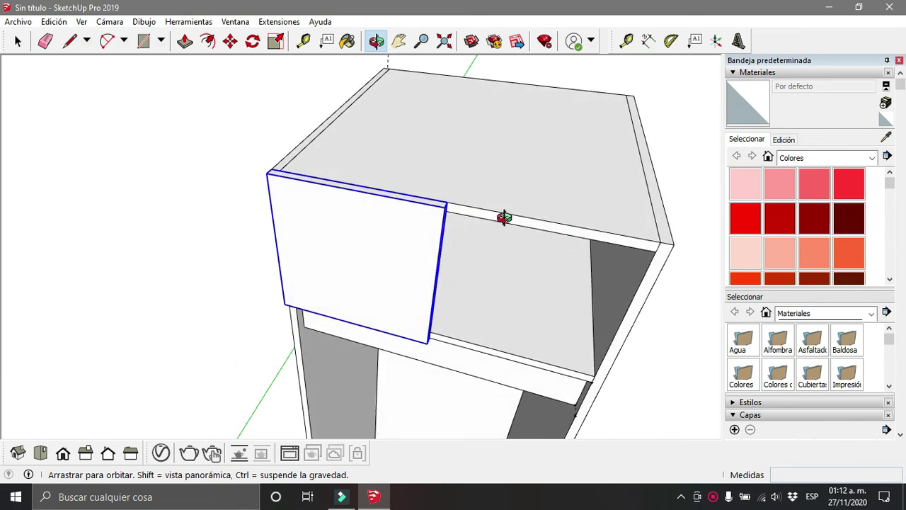
# - Copy the Puerta door with Move+Ctrl and place the copy to the right of the original
pyautogui.click(234, 44)
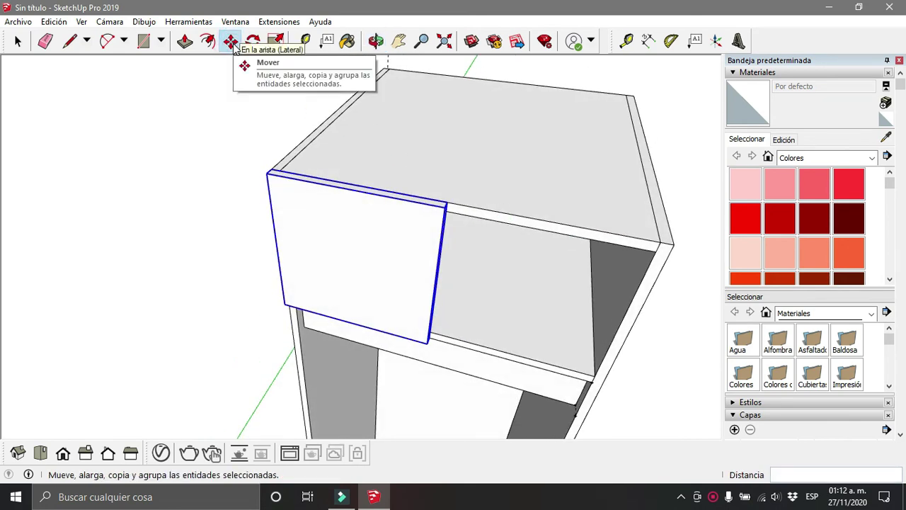
pyautogui.press('ctrl')
pyautogui.click(448, 201)
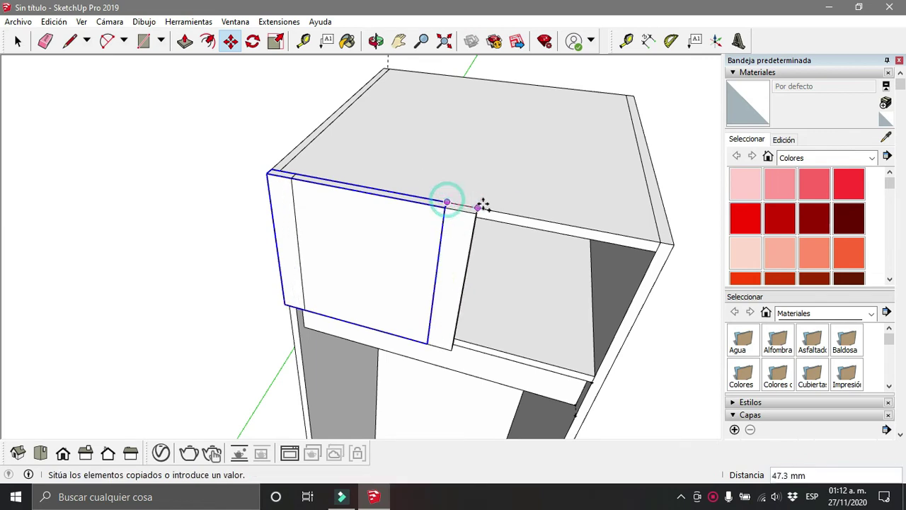
pyautogui.click(671, 245)
pyautogui.press('space')
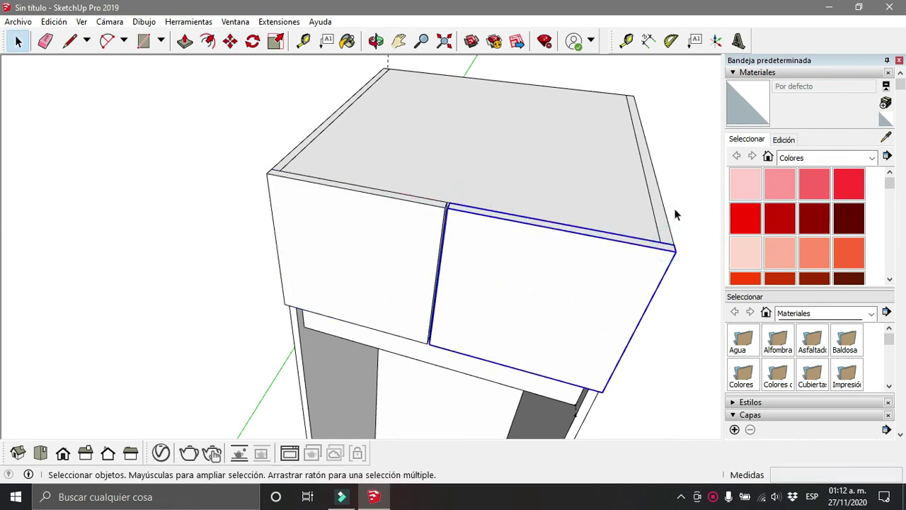
# - Orbit and pan around the cabinet to view both doors from the top and front
pyautogui.click(673, 208)
pyautogui.moveTo(677, 208); pyautogui.dragTo(496, 106, button='middle')
pyautogui.click(375, 41)
pyautogui.moveTo(432, 228)
pyautogui.mouseDown()
pyautogui.moveTo(579, 174)
pyautogui.moveTo(599, 312)
pyautogui.moveTo(464, 184)
pyautogui.moveTo(477, 249)
pyautogui.moveTo(571, 229)
pyautogui.moveTo(513, 195)
pyautogui.mouseUp()
pyautogui.press('space')
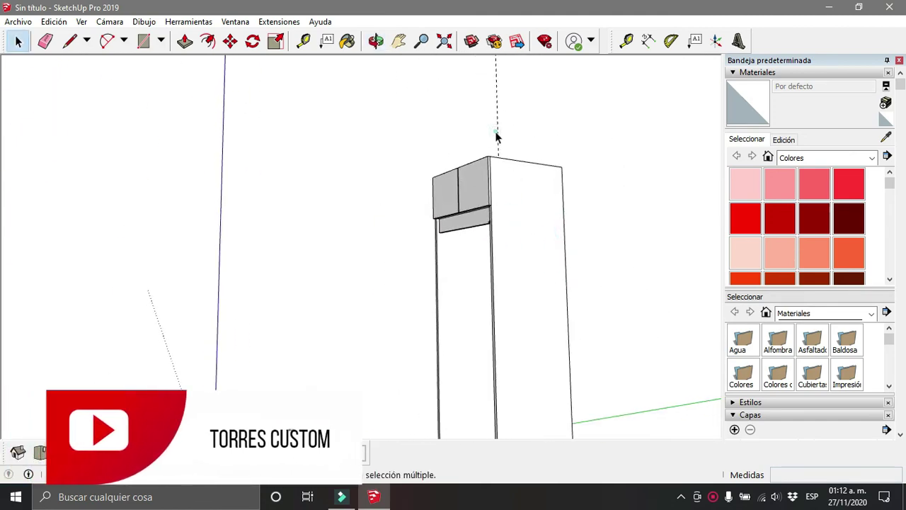
pyautogui.scroll(-3, 510, 182)
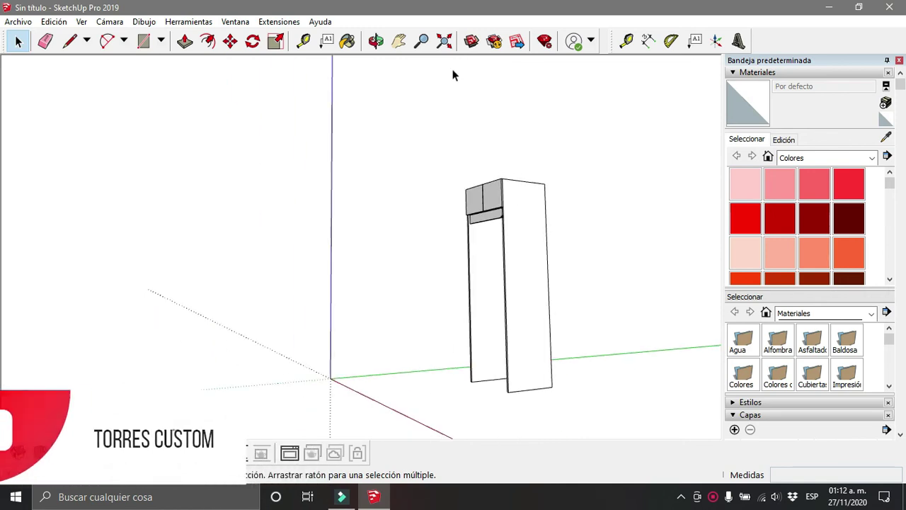
pyautogui.click(400, 42)
pyautogui.moveTo(595, 289); pyautogui.dragTo(415, 178)
pyautogui.click(376, 40)
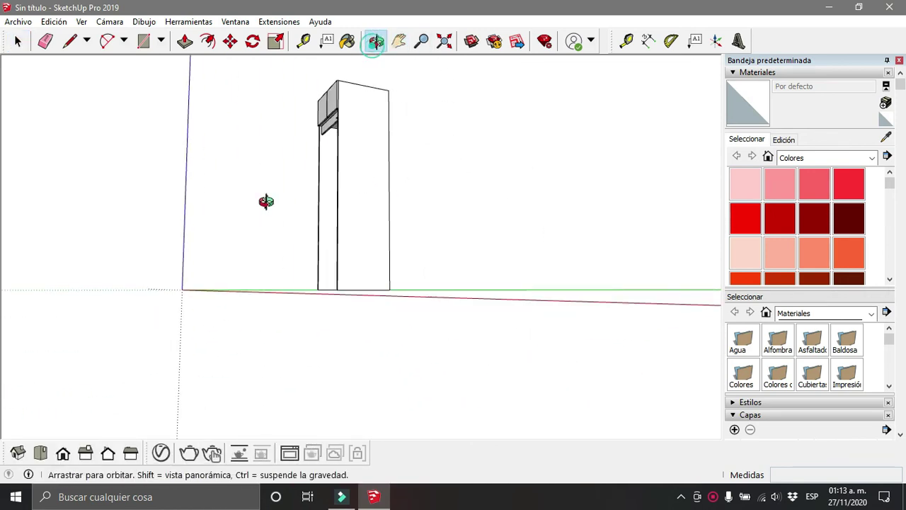
pyautogui.moveTo(239, 234)
pyautogui.mouseDown()
pyautogui.moveTo(492, 257)
pyautogui.moveTo(253, 174)
pyautogui.moveTo(427, 217)
pyautogui.moveTo(243, 241)
pyautogui.moveTo(67, 74)
pyautogui.mouseUp()
# - Use Guardar como to save the model as Sin título.skp in Escritorio › Mueble Refrigerador
pyautogui.click(18, 21)
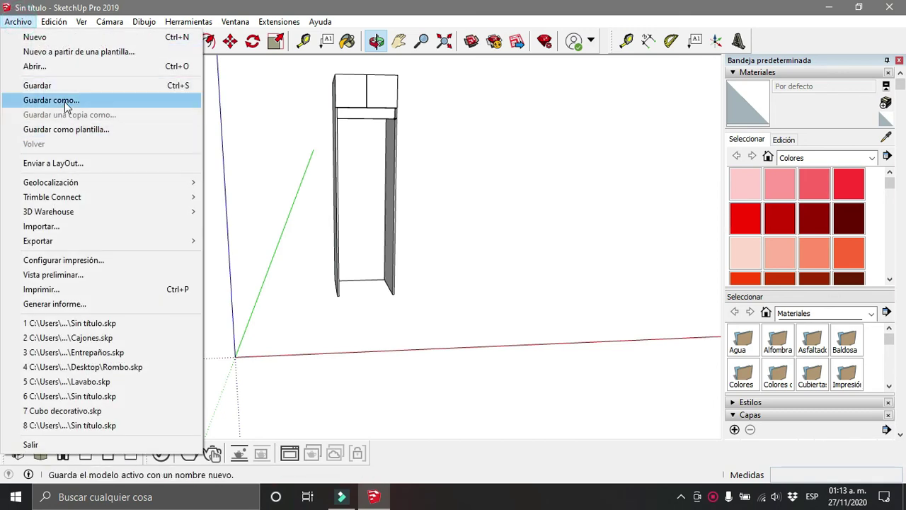
pyautogui.click(65, 101)
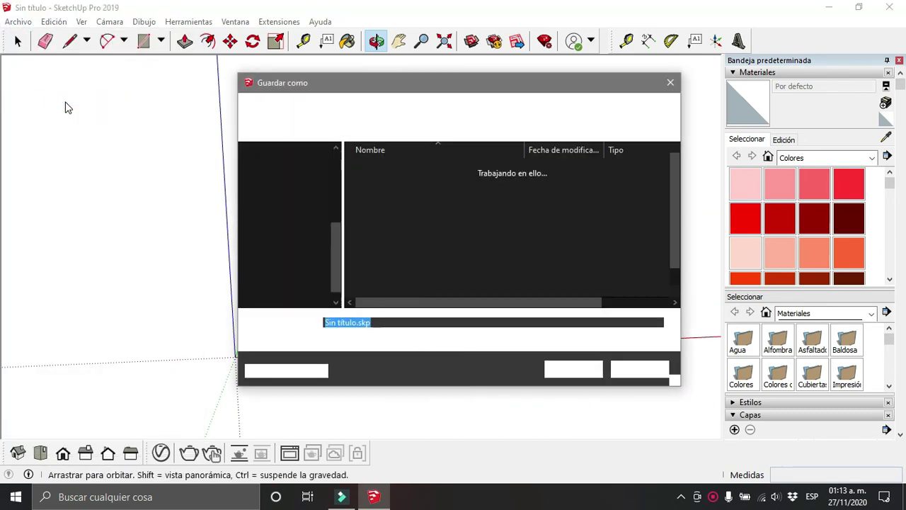
pyautogui.scroll(3, 291, 213)
pyautogui.scroll(3, 290, 213)
pyautogui.click(289, 176)
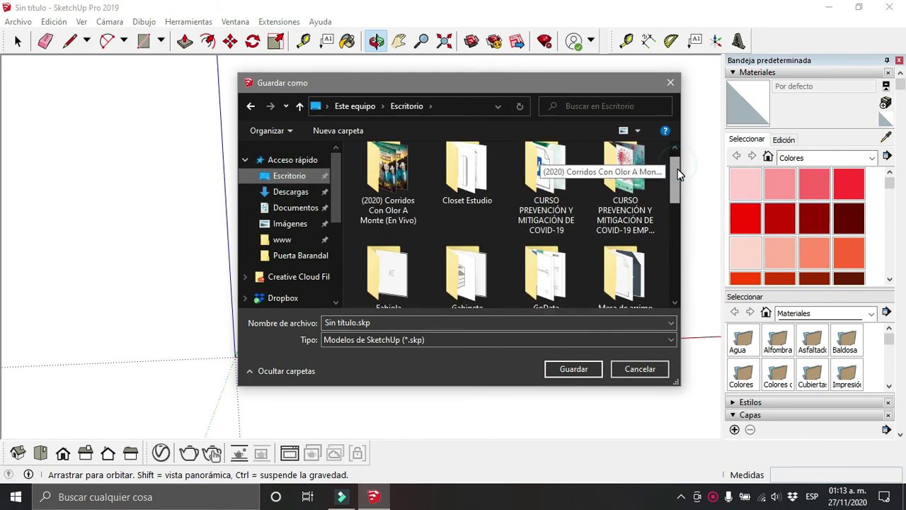
pyautogui.moveTo(678, 168); pyautogui.dragTo(677, 205)
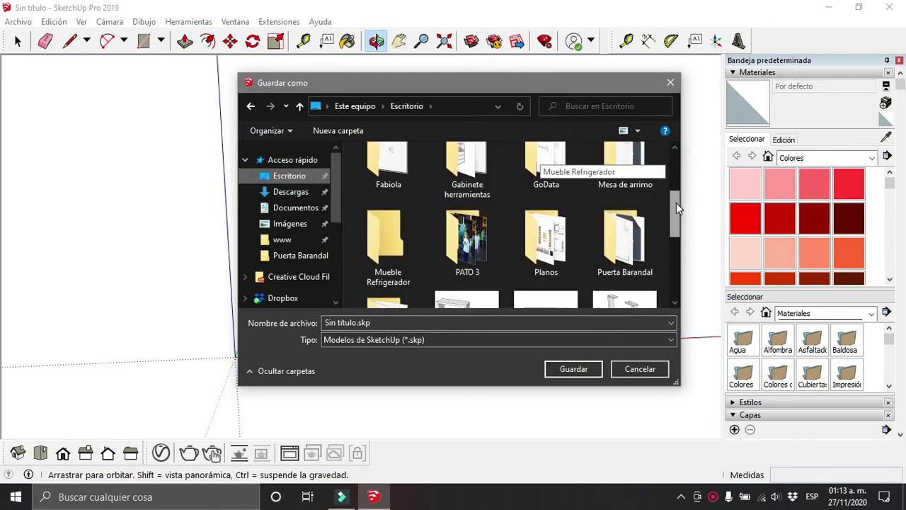
pyautogui.doubleClick(380, 228)
pyautogui.click(397, 324)
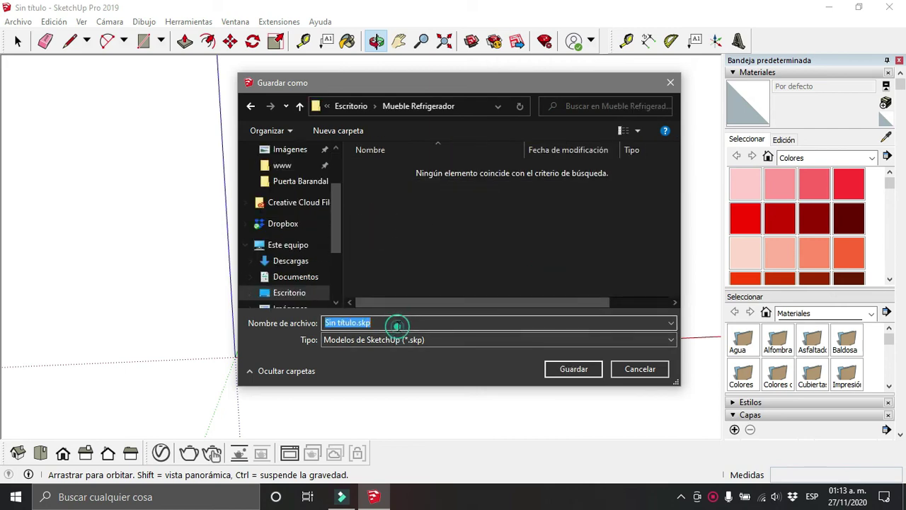
pyautogui.click(564, 364)
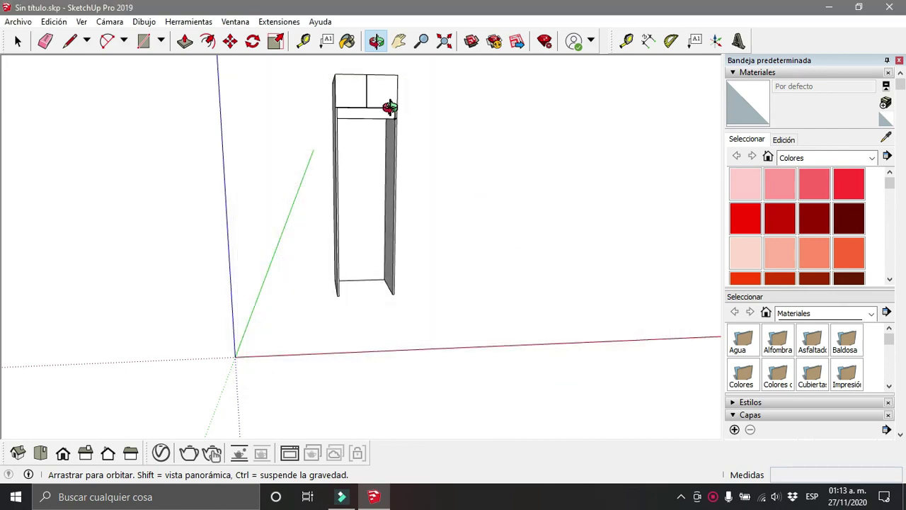
# - Select the whole model and run the Cut List extension to generate the parts report
pyautogui.click(399, 40)
pyautogui.moveTo(409, 103); pyautogui.dragTo(454, 172)
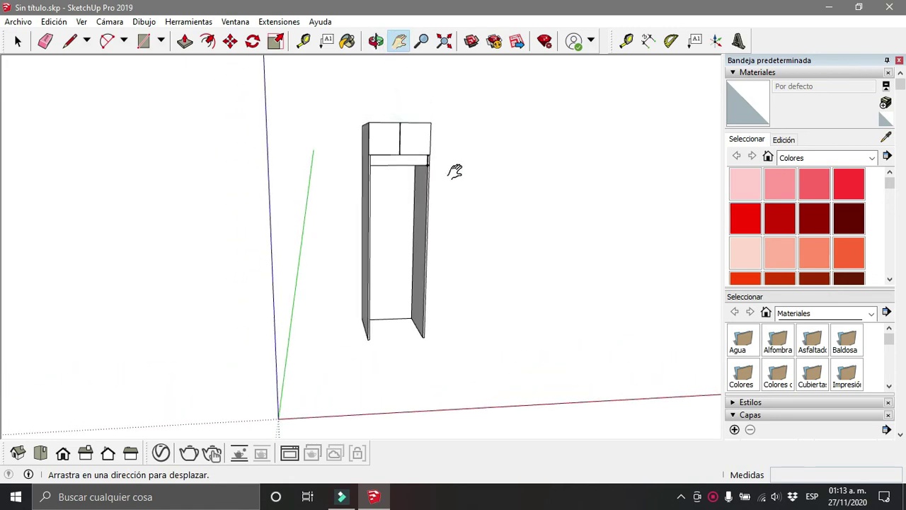
pyautogui.click(17, 41)
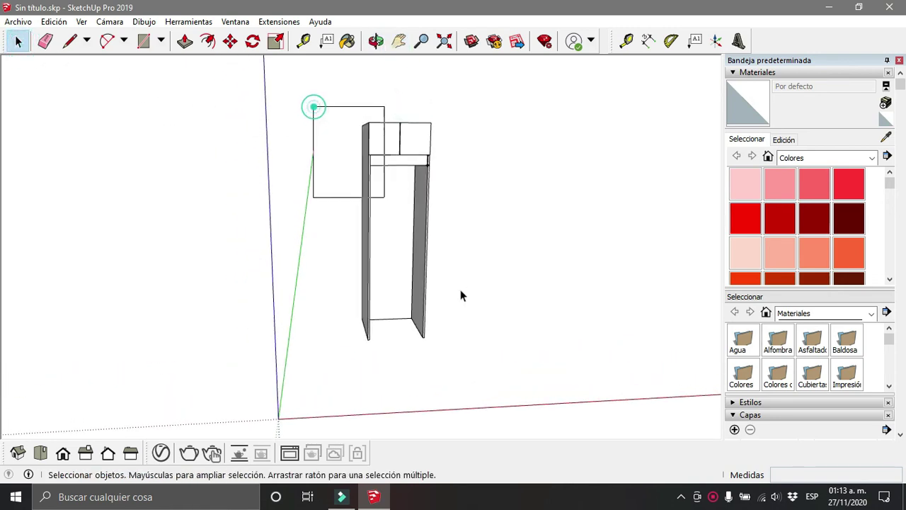
pyautogui.hotkey('ctrl', 'a')
pyautogui.click(280, 22)
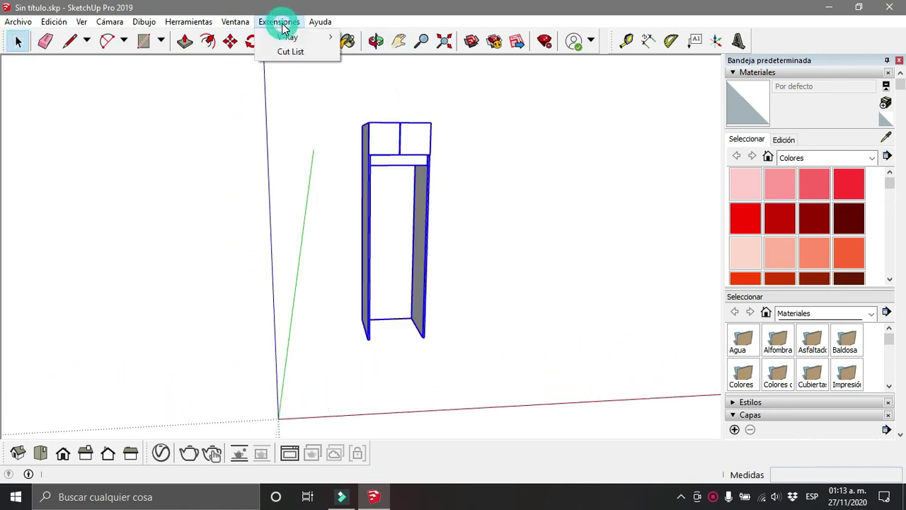
pyautogui.click(291, 55)
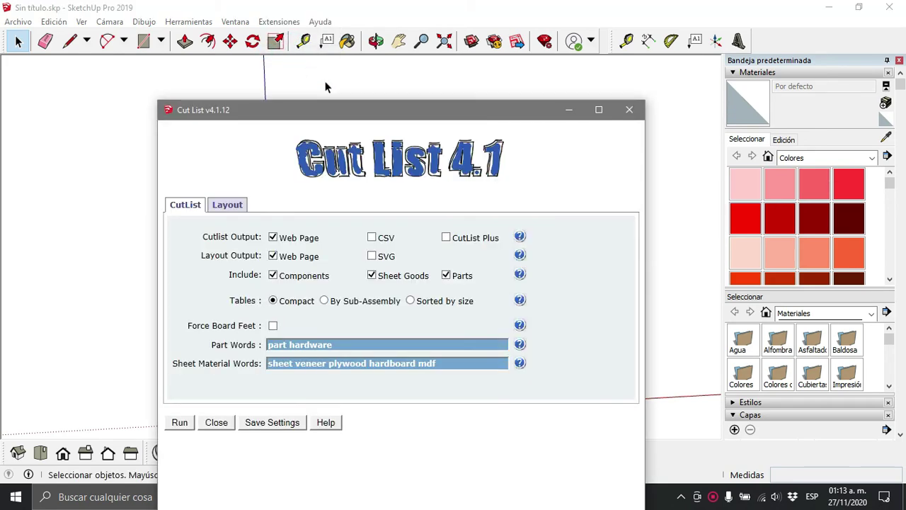
pyautogui.moveTo(401, 112)
pyautogui.mouseDown()
pyautogui.moveTo(430, 29)
pyautogui.moveTo(431, 47)
pyautogui.mouseUp()
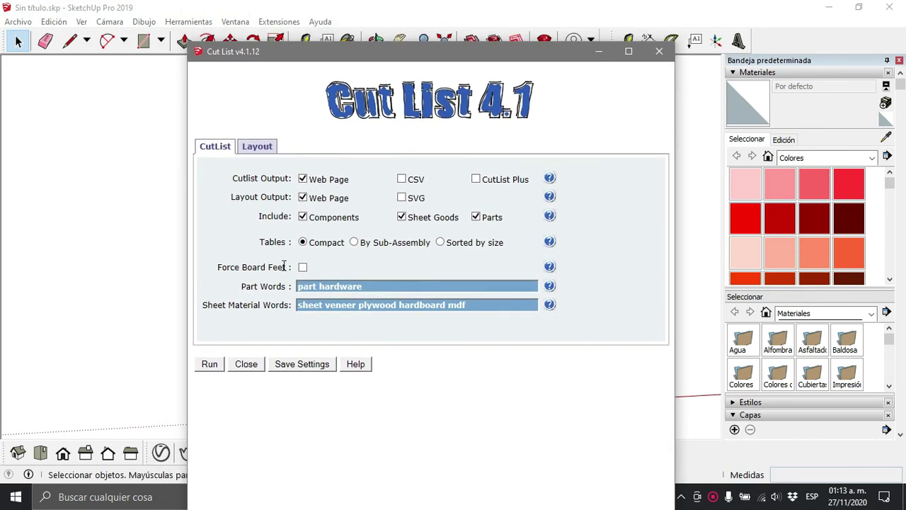
pyautogui.click(209, 366)
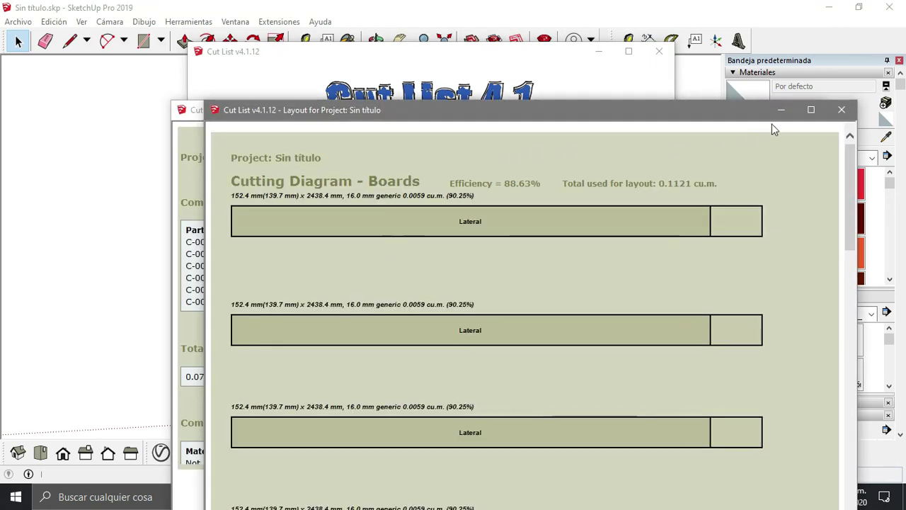
# - Review the six-component parts table, then close the report and the Cut List dialog
pyautogui.click(843, 114)
pyautogui.moveTo(492, 120); pyautogui.dragTo(396, 21)
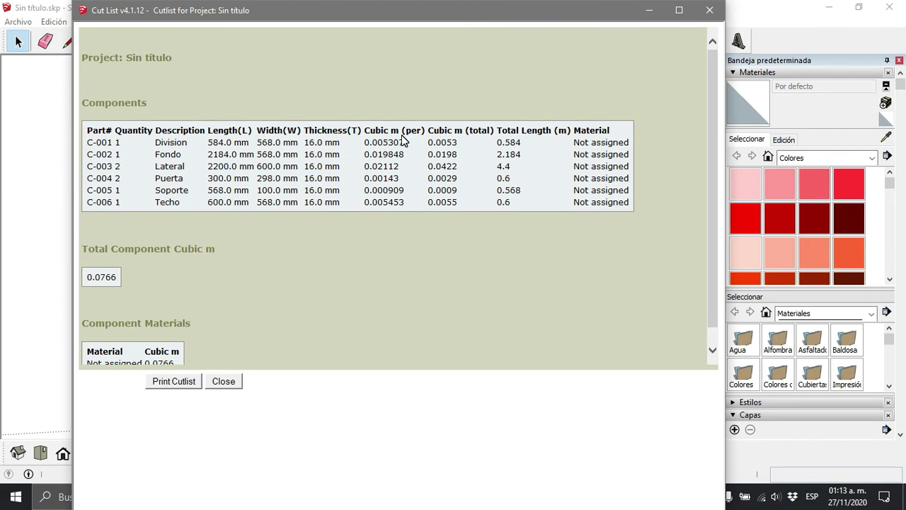
pyautogui.moveTo(304, 143); pyautogui.dragTo(334, 203)
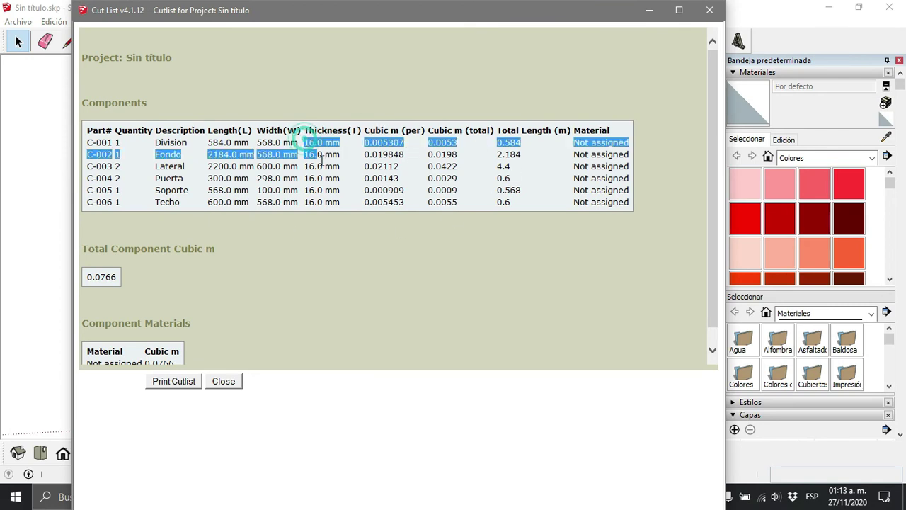
pyautogui.click(333, 203)
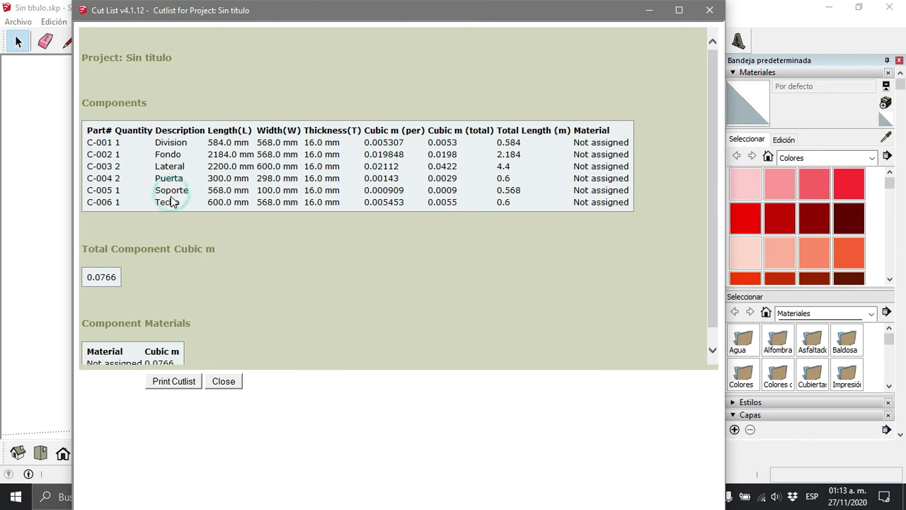
pyautogui.click(710, 12)
pyautogui.click(614, 54)
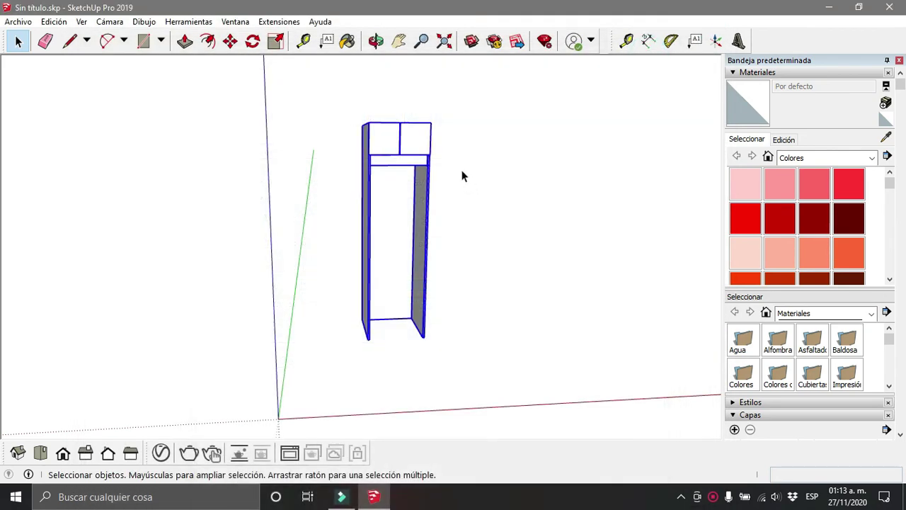
pyautogui.click(375, 41)
pyautogui.moveTo(319, 150); pyautogui.dragTo(319, 151)
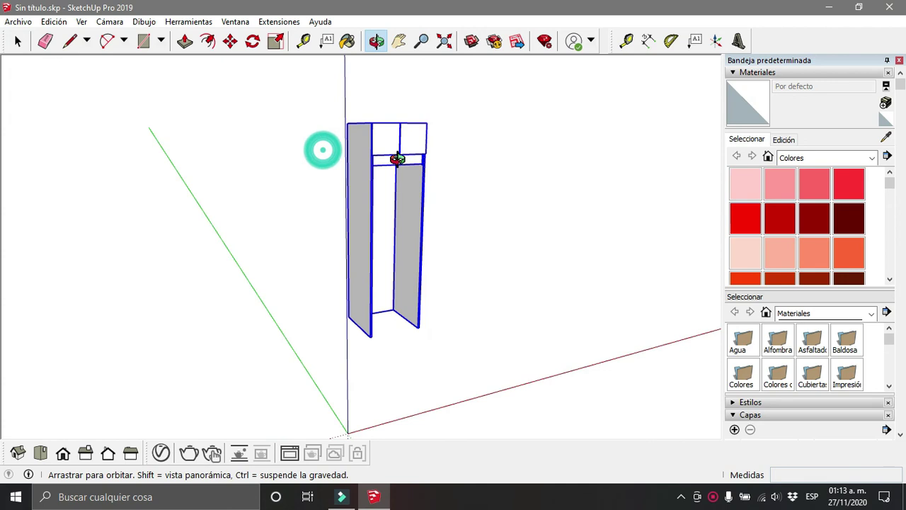
pyautogui.click(461, 185)
pyautogui.scroll(1, 483, 156)
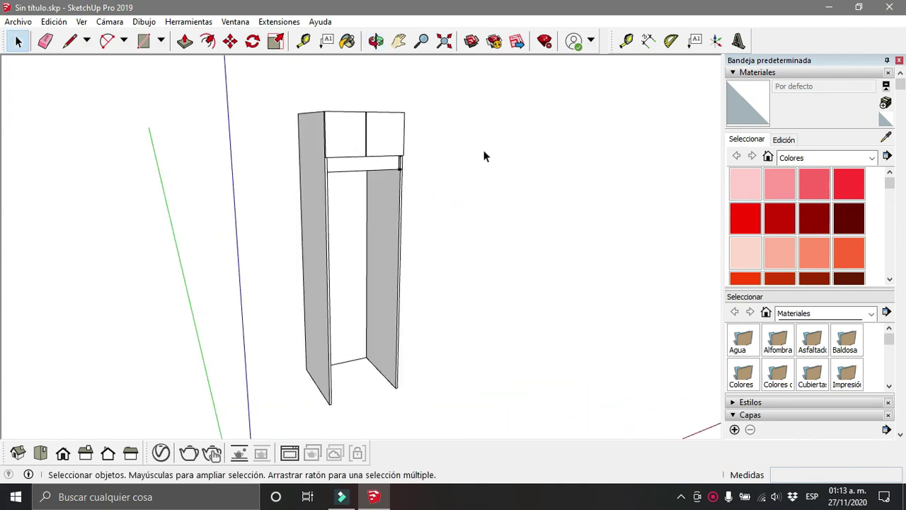
pyautogui.scroll(2, 485, 154)
pyautogui.scroll(2, 382, 160)
pyautogui.scroll(2, 382, 160)
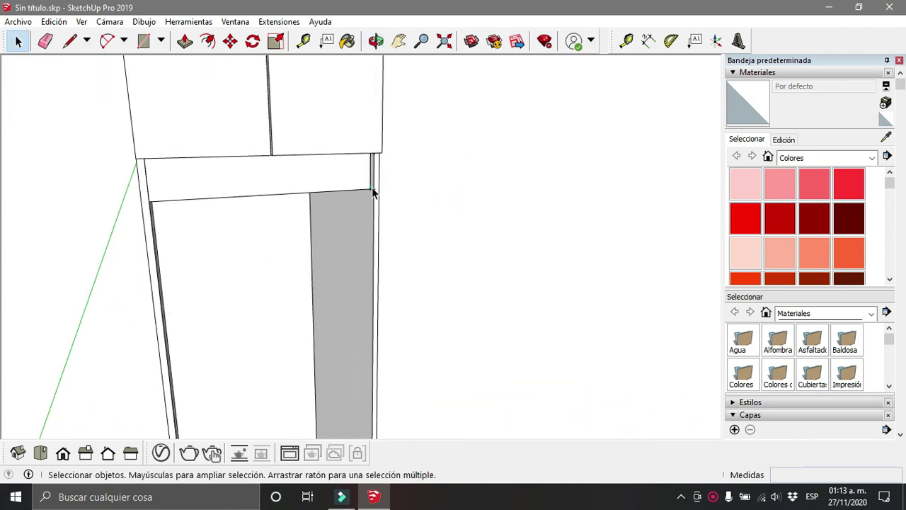
pyautogui.click(374, 191)
pyautogui.click(373, 189)
pyautogui.scroll(-2, 372, 189)
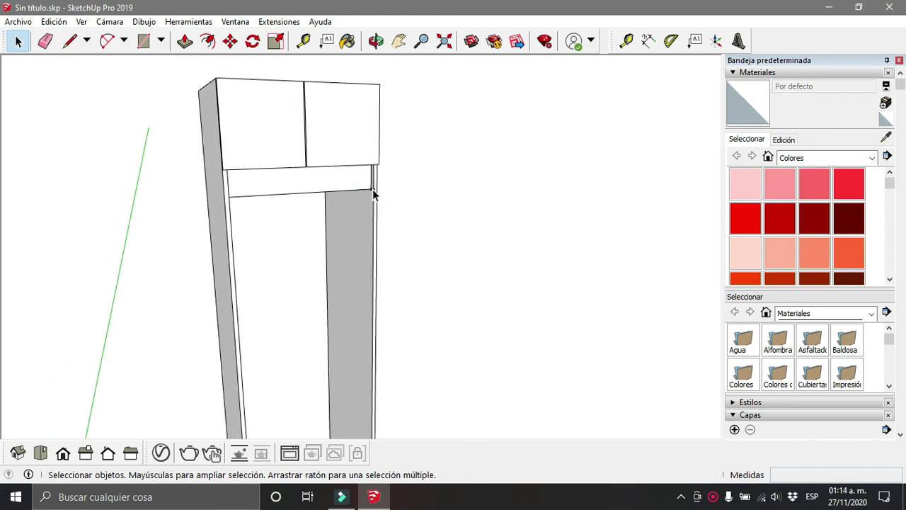
pyautogui.scroll(-2, 372, 189)
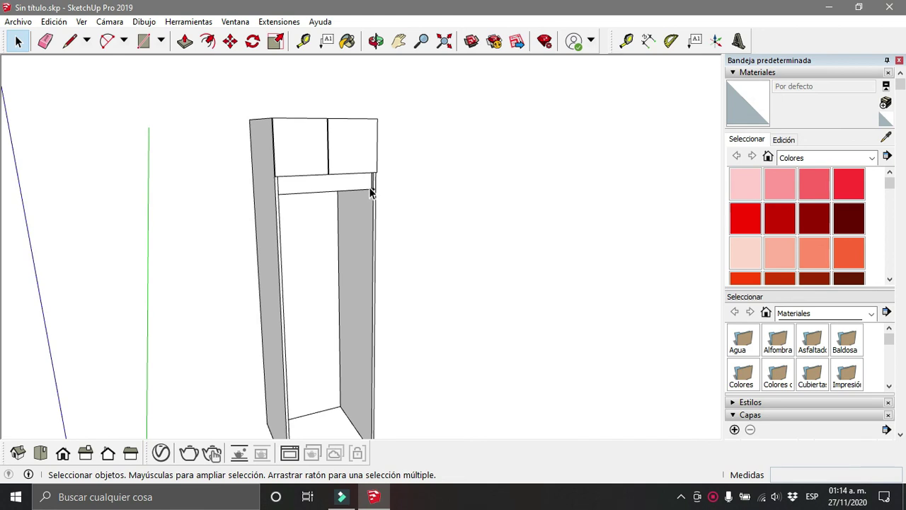
pyautogui.scroll(-2, 373, 189)
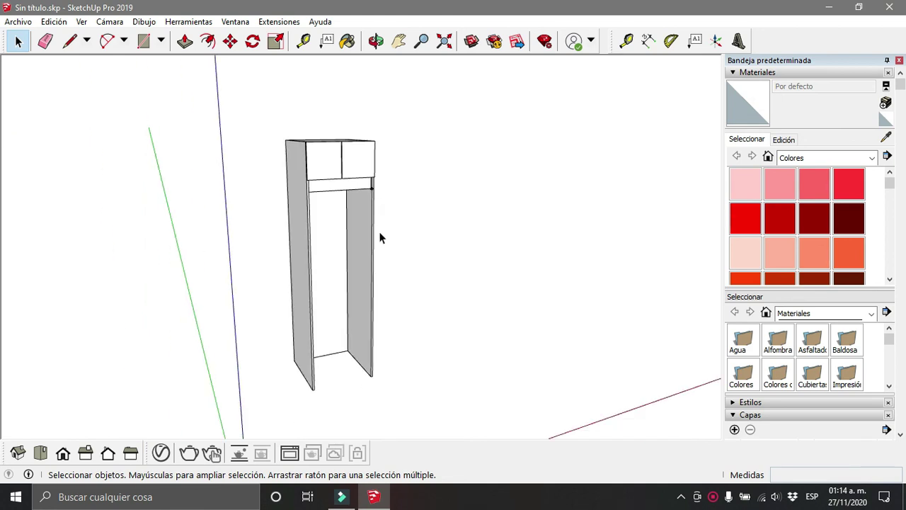